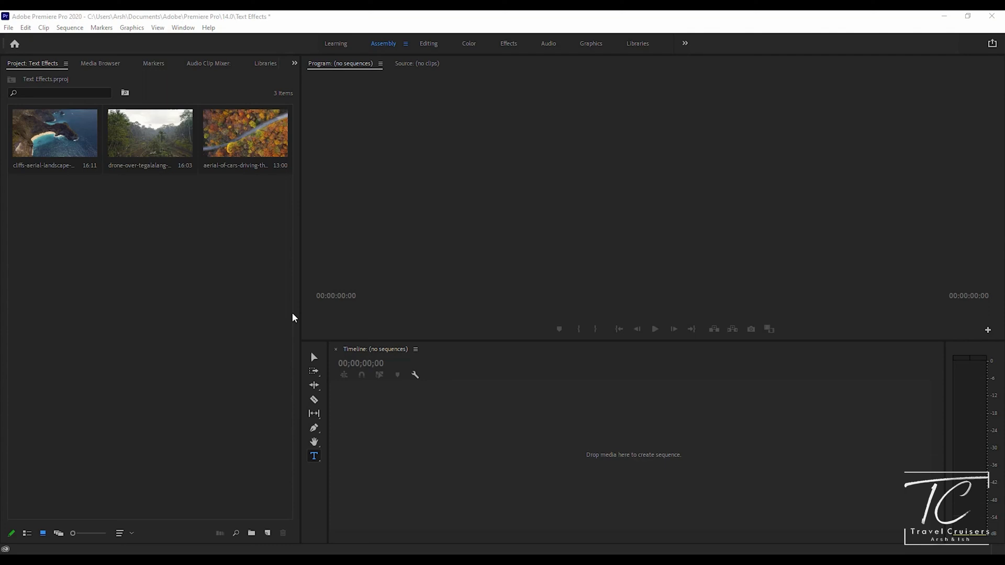
# Create a sequence from the cliffs aerial landscape clip and switch to the Graphics workspace
pyautogui.click(66, 135)
pyautogui.moveTo(84, 149); pyautogui.dragTo(406, 473)
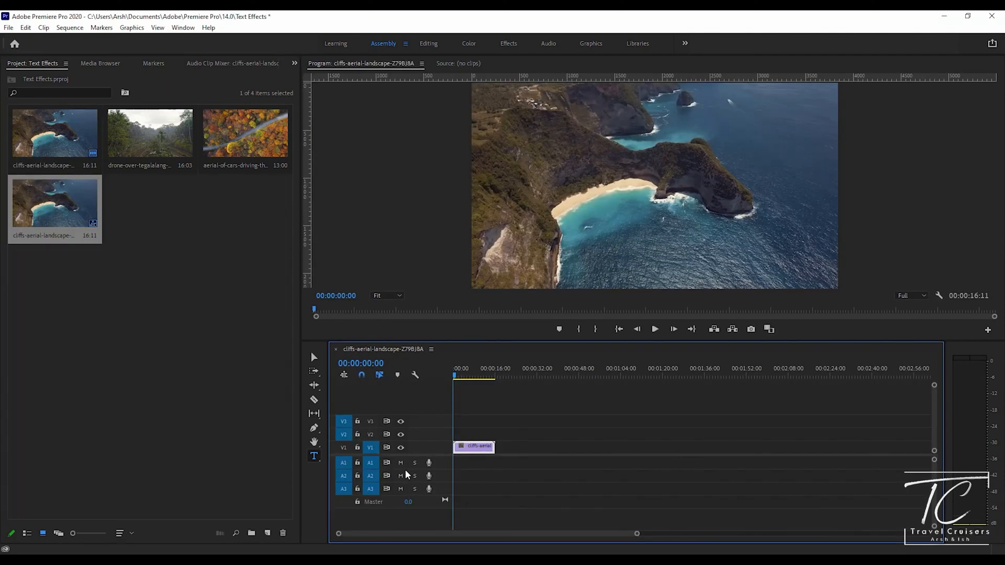
pyautogui.click(594, 47)
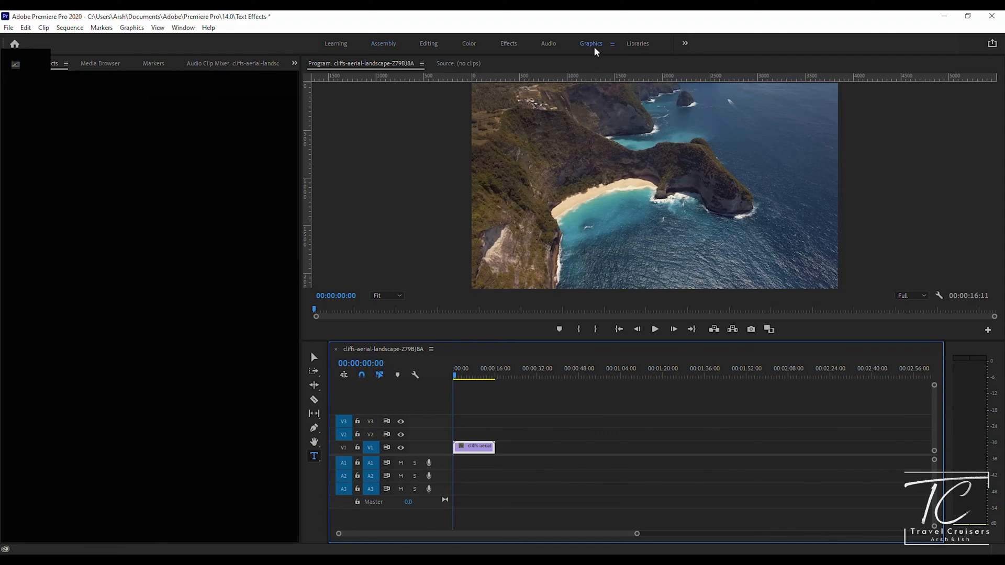
pyautogui.moveTo(479, 533); pyautogui.dragTo(402, 533)
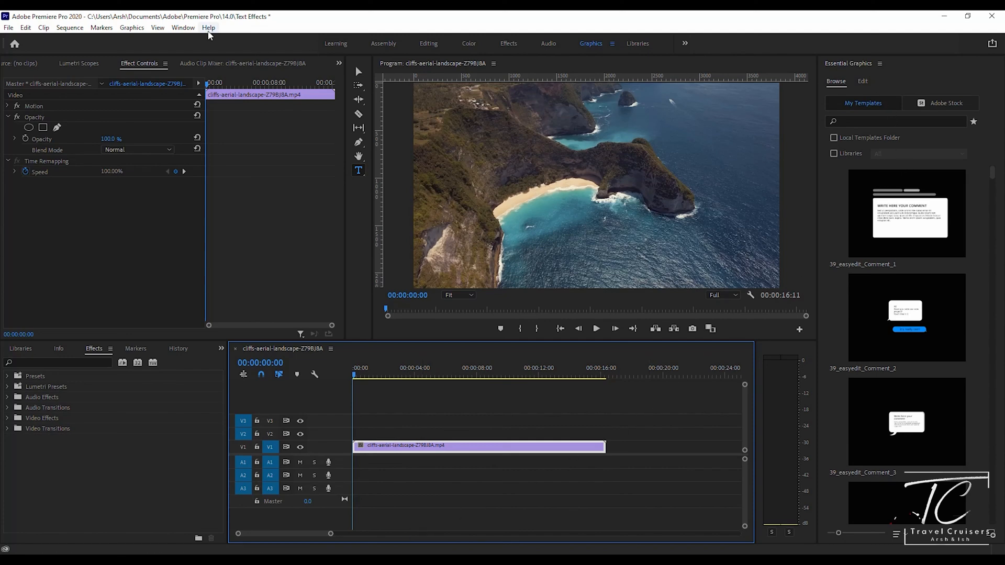
pyautogui.click(189, 29)
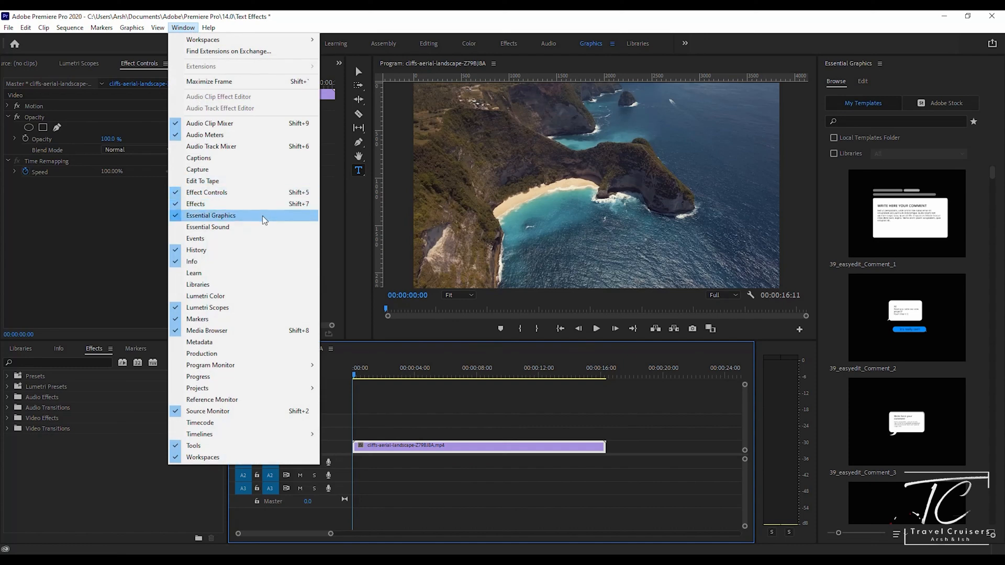
pyautogui.click(101, 473)
# Add a text layer reading BALI over the cliffs footage with the Type tool
pyautogui.click(359, 171)
pyautogui.click(548, 172)
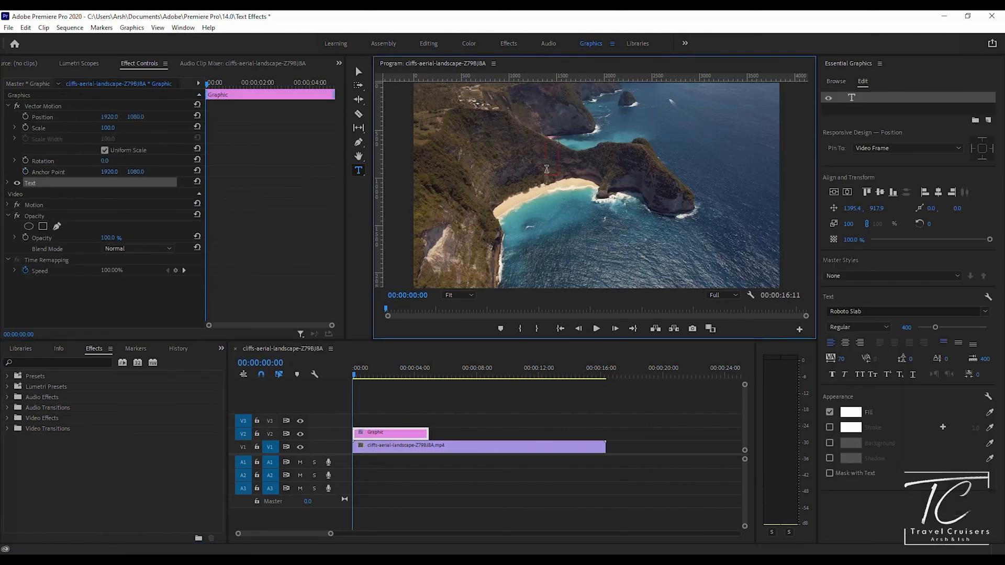
pyautogui.write('BALI')
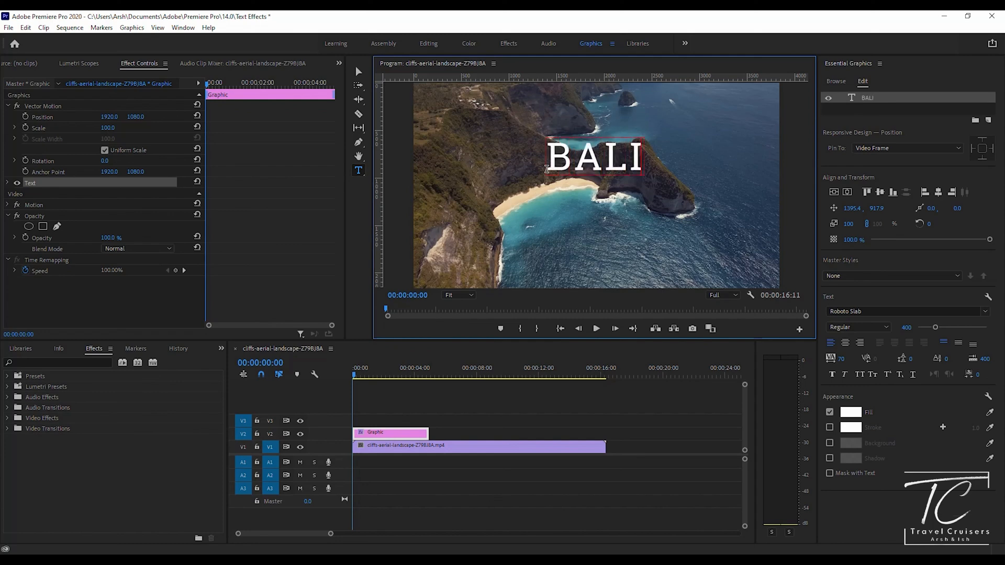
pyautogui.click(186, 464)
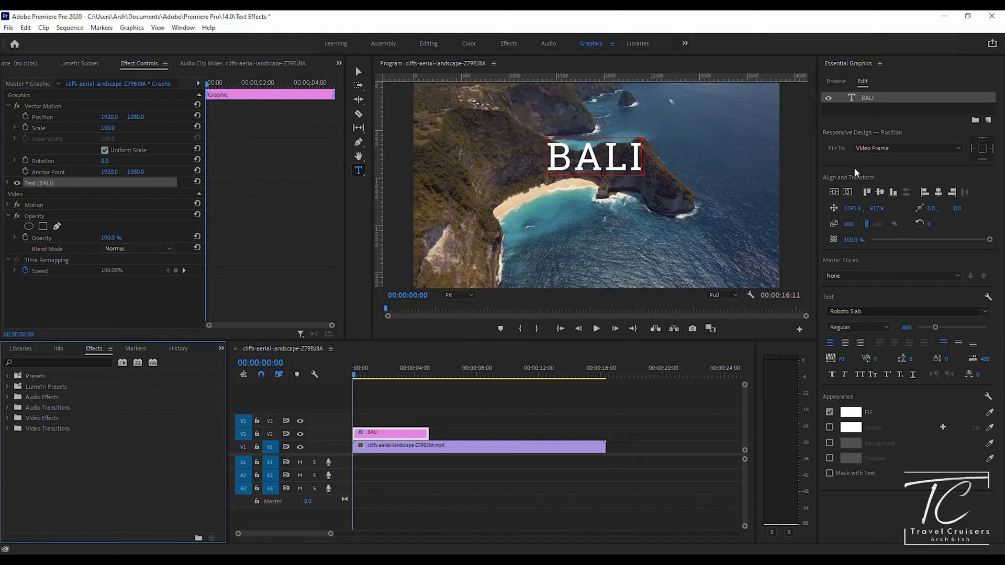
# Change the font of the BALI title to Montserrat Light
pyautogui.doubleClick(595, 145)
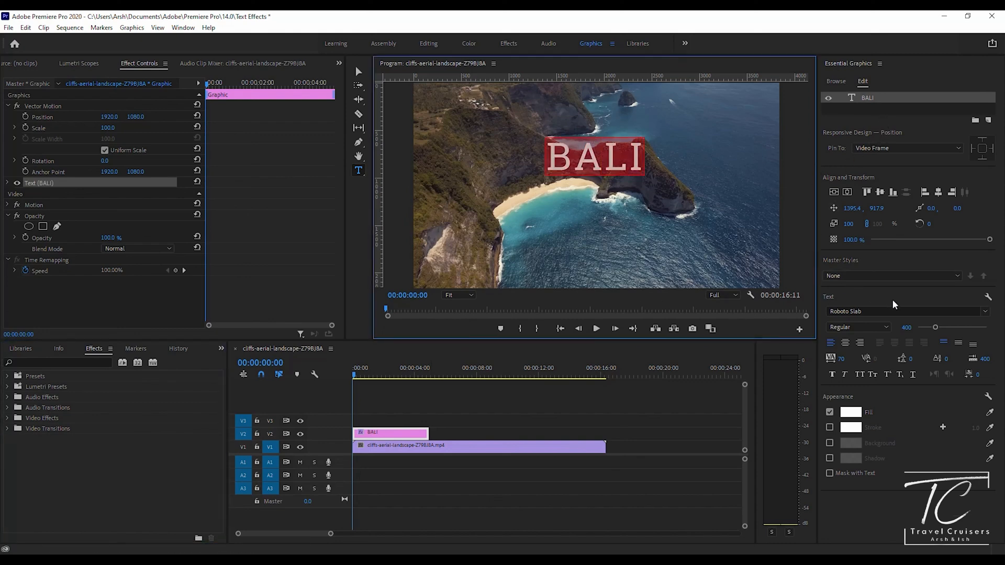
pyautogui.click(896, 311)
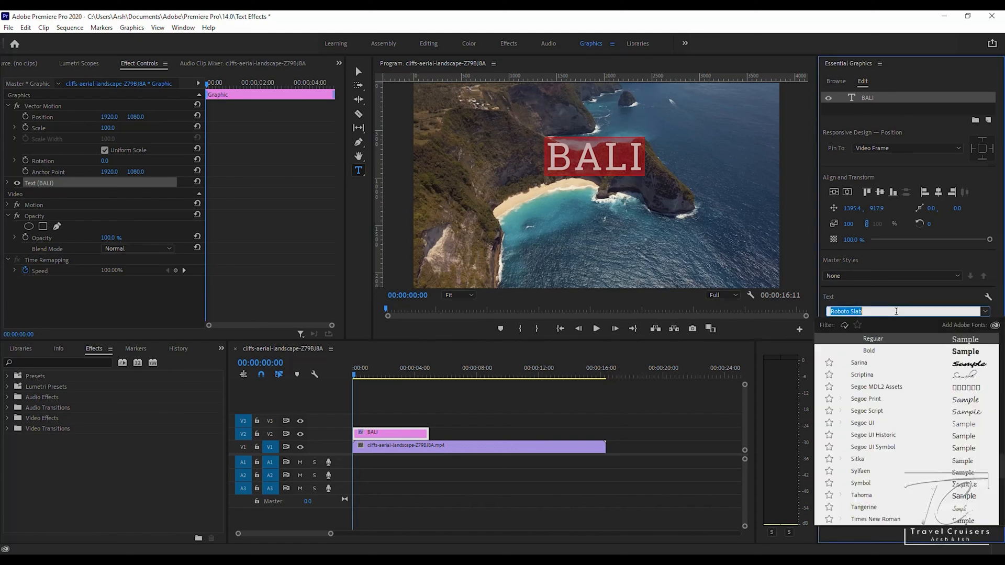
pyautogui.write('mon')
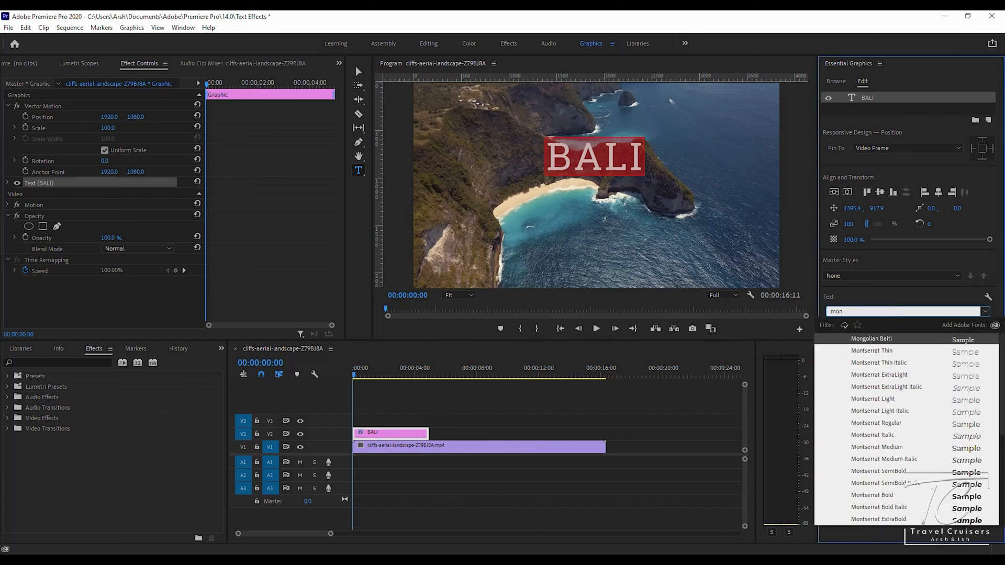
pyautogui.click(878, 399)
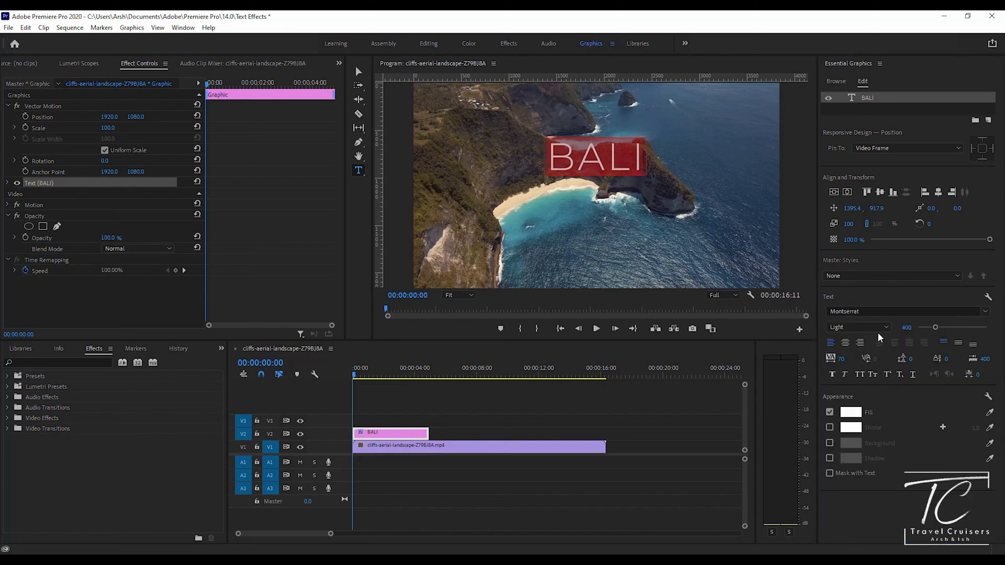
# Set the BALI title's font size to 350 and its font style to SemiBold
pyautogui.click(905, 327)
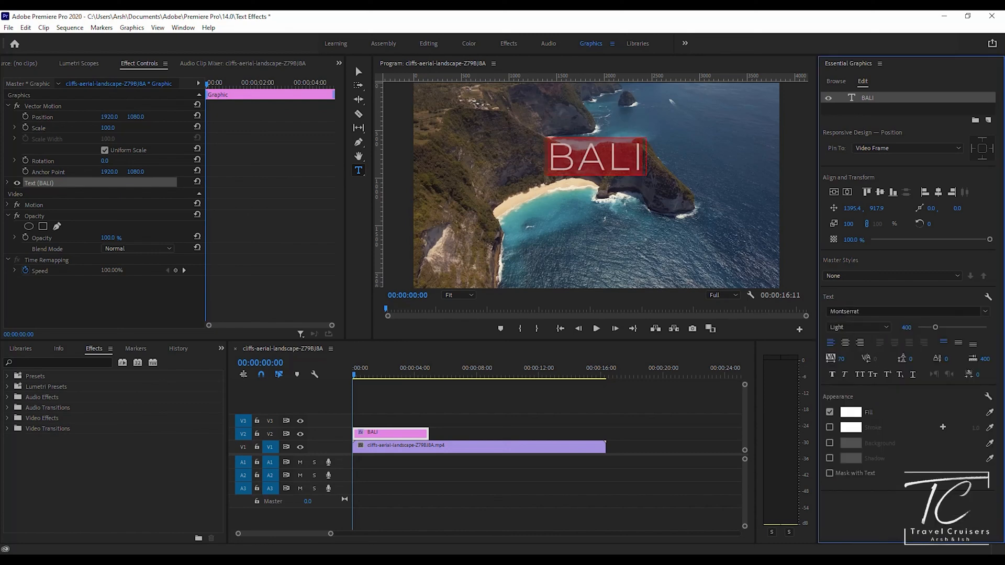
pyautogui.write('350')
pyautogui.press('Return')
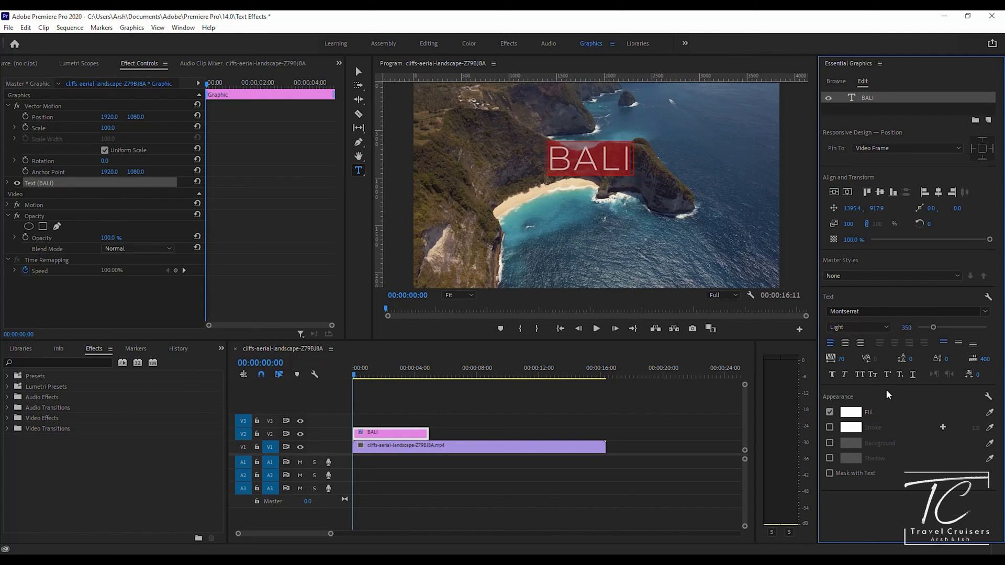
pyautogui.click(852, 330)
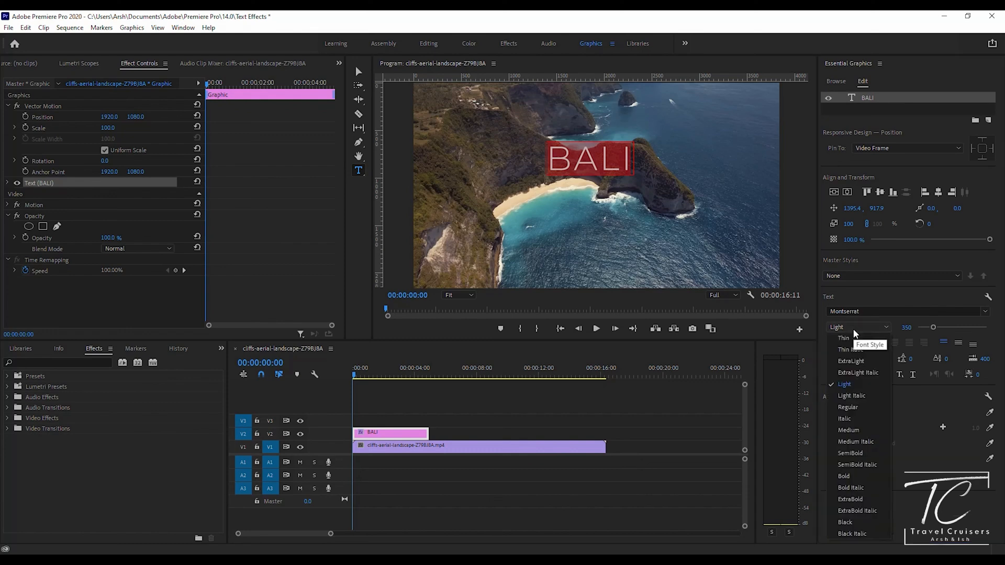
pyautogui.click(853, 453)
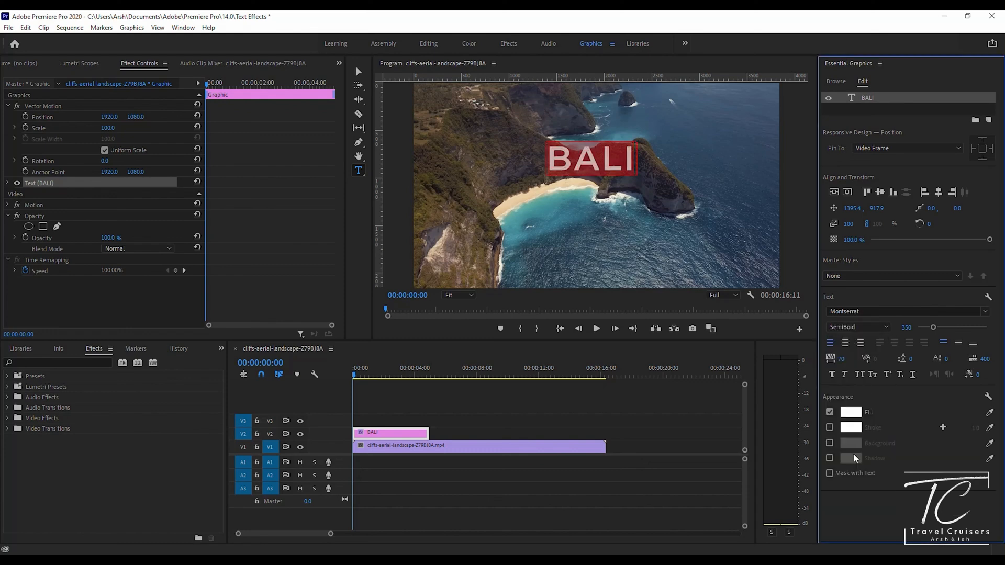
# Set the BALI title's tracking to 120 and center it vertically and horizontally in the frame
pyautogui.click(842, 360)
pyautogui.write('120')
pyautogui.press('Return')
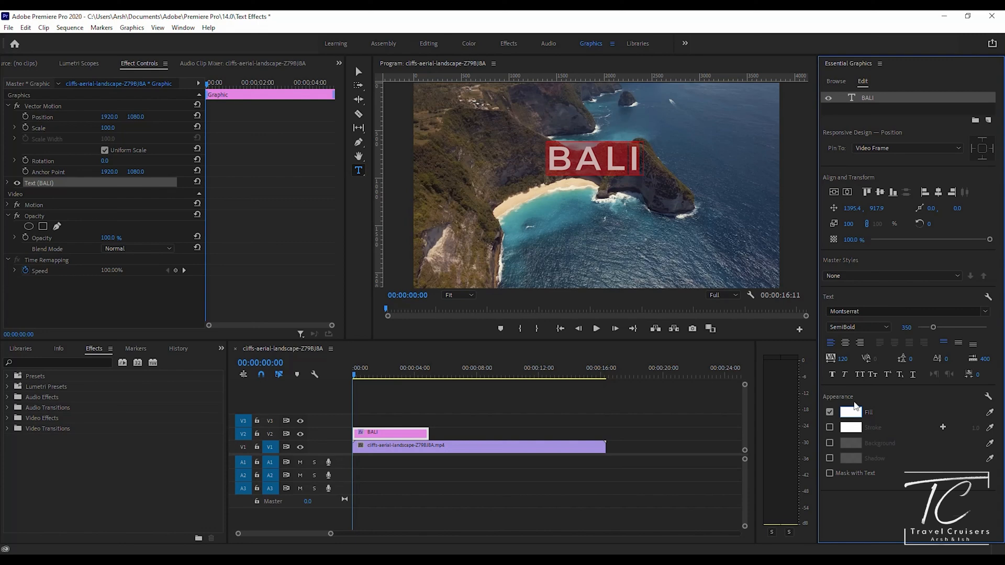
pyautogui.click(836, 192)
pyautogui.click(846, 192)
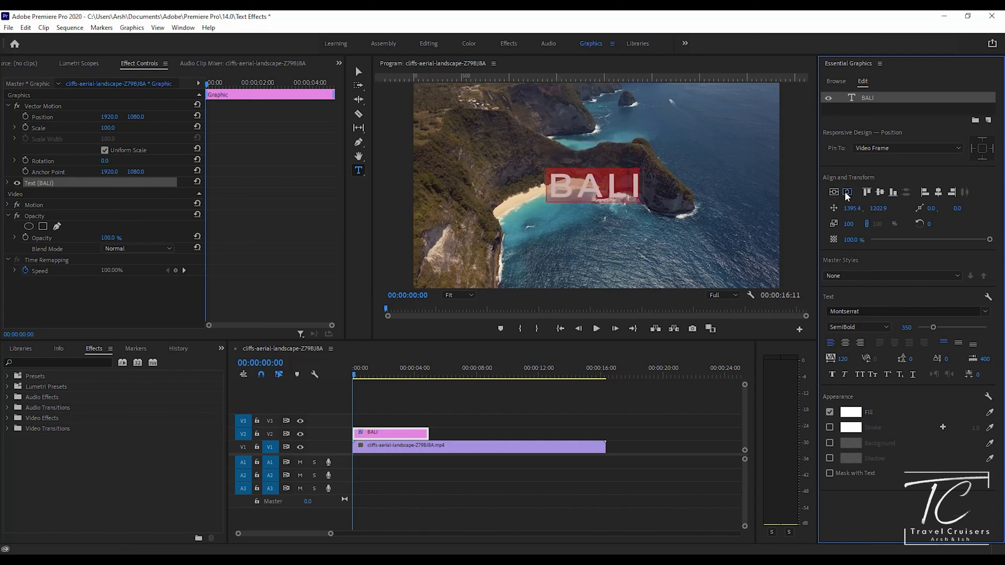
pyautogui.click(509, 397)
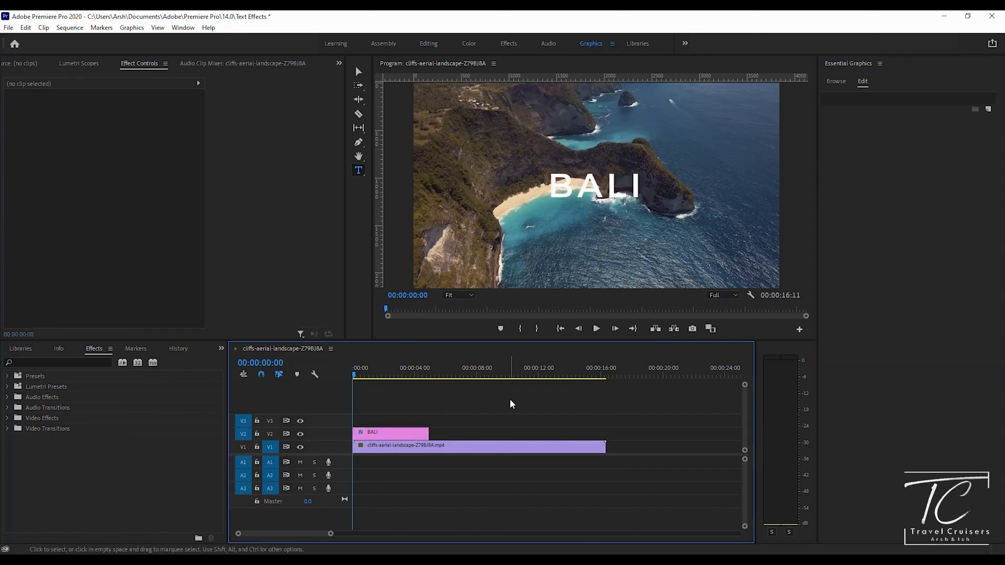
# Apply the Track Matte Key effect to the cliffs clip on V1 and set its matte to Video 2
pyautogui.click(501, 368)
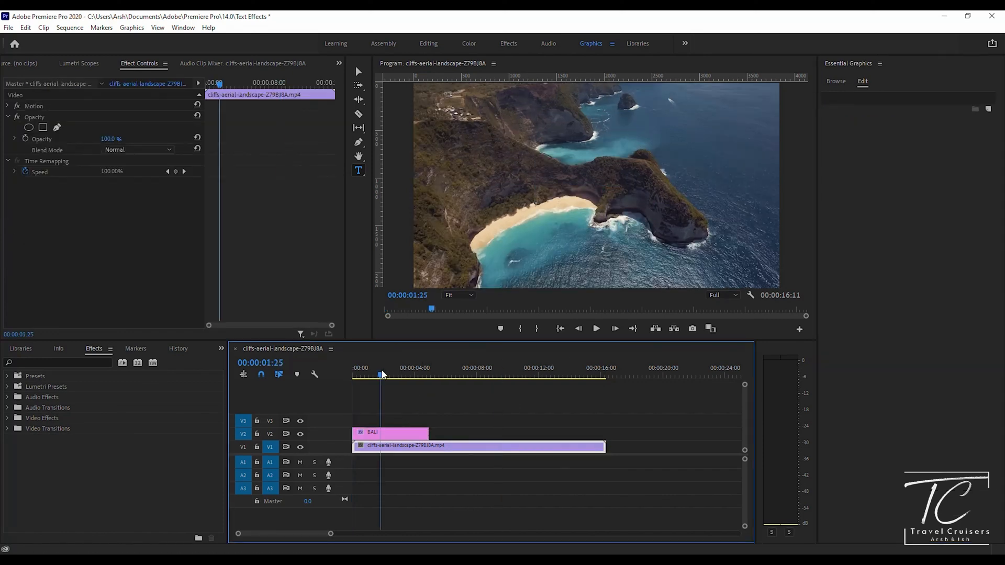
pyautogui.click(354, 373)
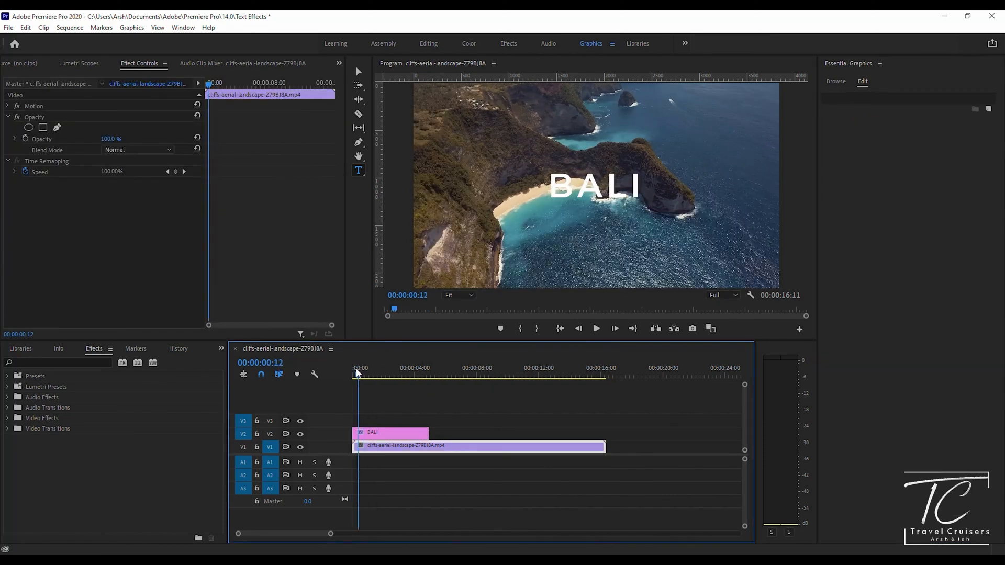
pyautogui.click(80, 362)
pyautogui.write('track')
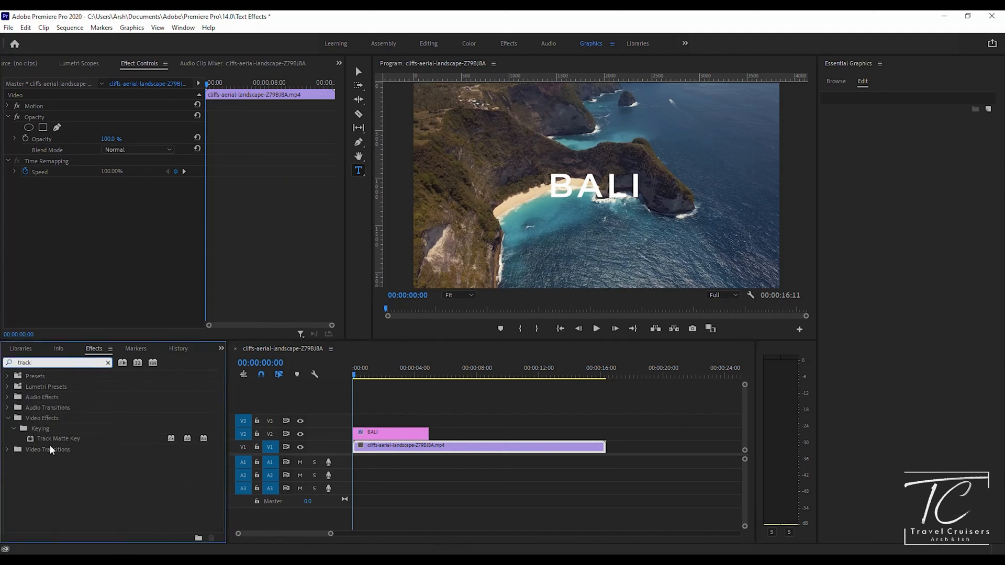
pyautogui.moveTo(49, 435); pyautogui.dragTo(424, 450)
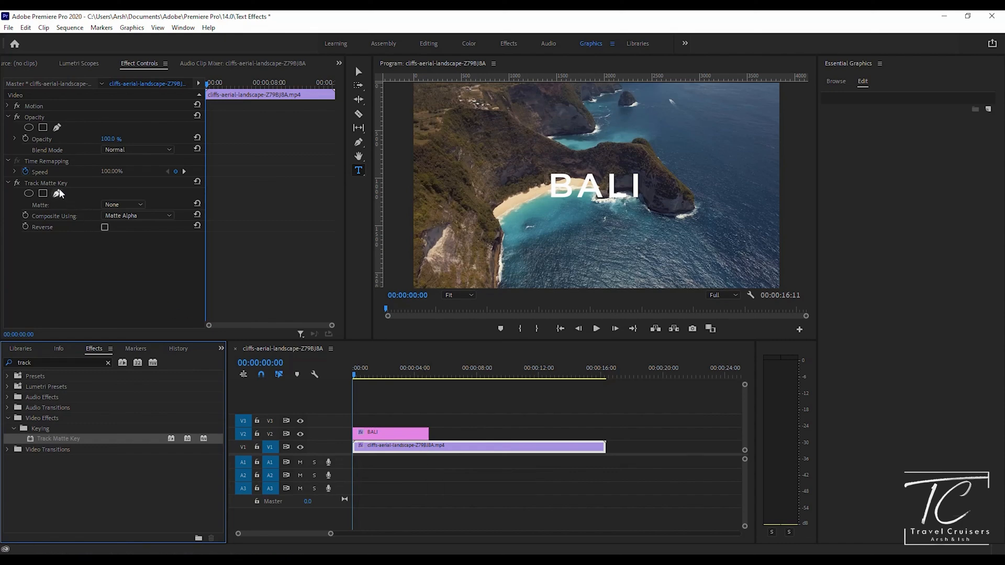
pyautogui.click(120, 203)
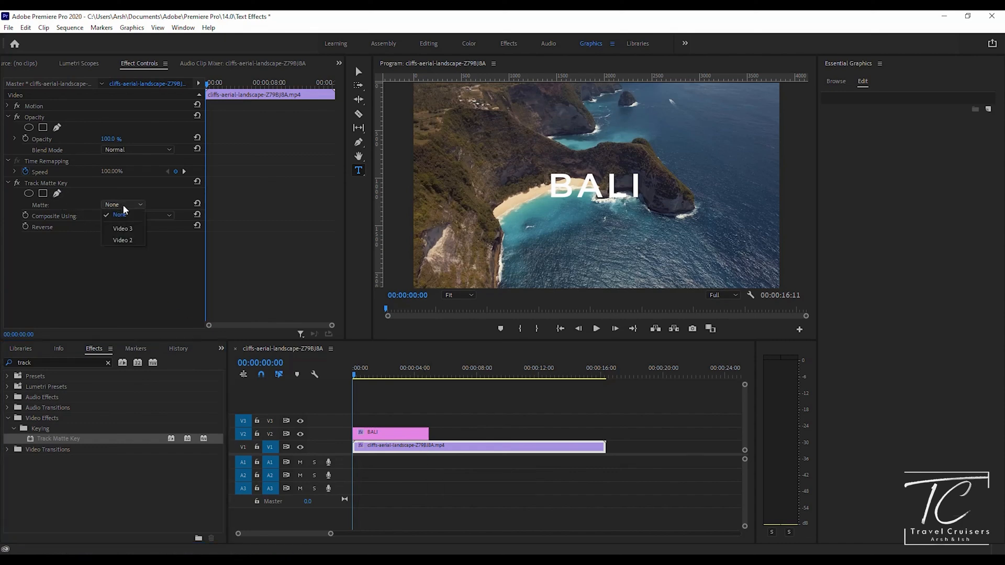
pyautogui.click(138, 240)
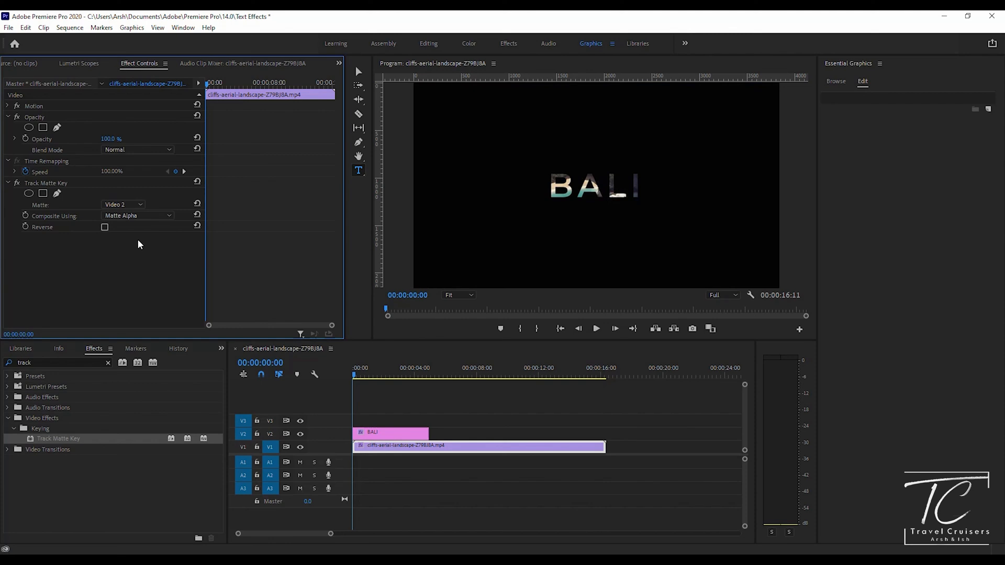
# Apply the Basic 3D effect to the BALI title clip on V2
pyautogui.click(46, 362)
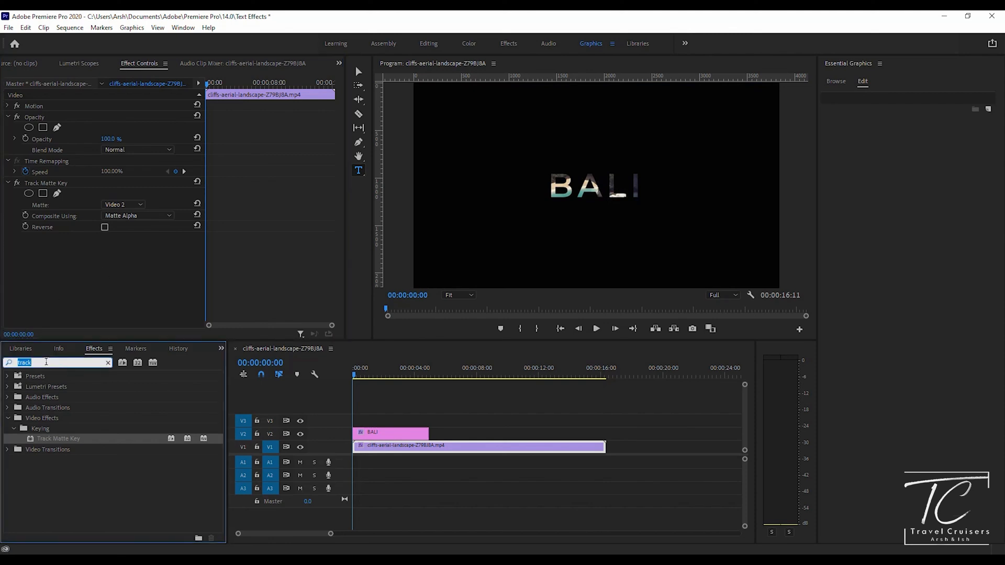
pyautogui.write('3d')
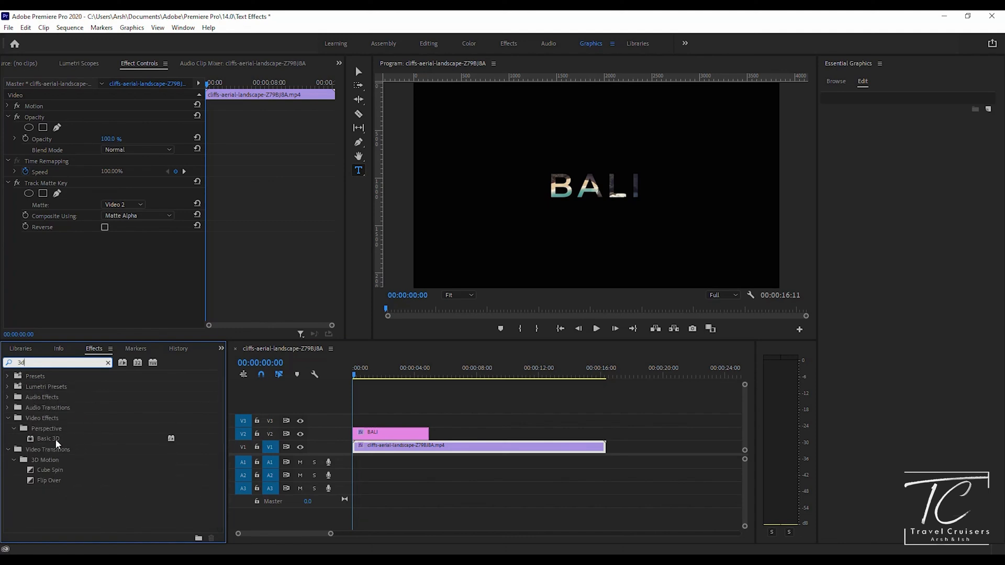
pyautogui.moveTo(56, 439); pyautogui.dragTo(391, 430)
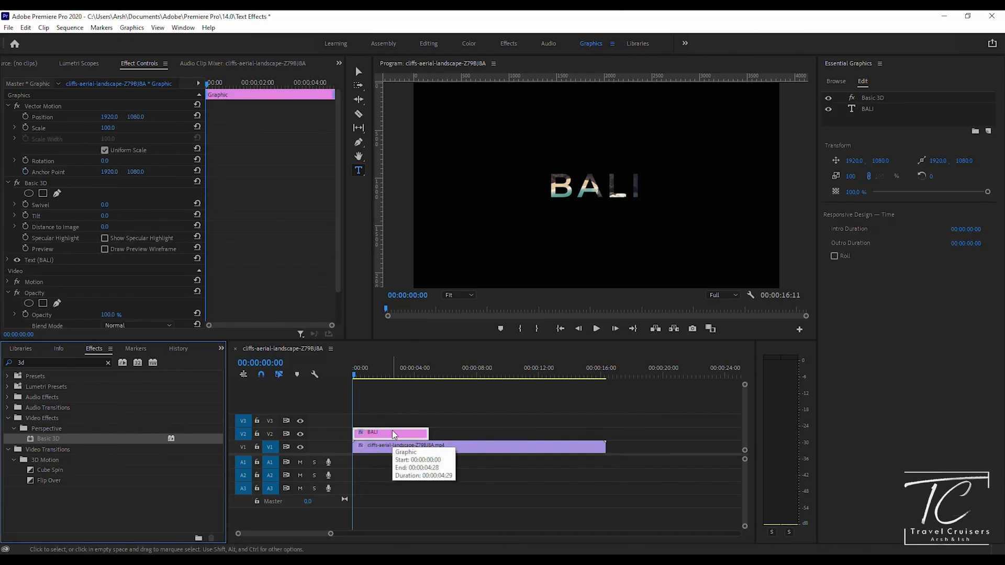
pyautogui.click(391, 430)
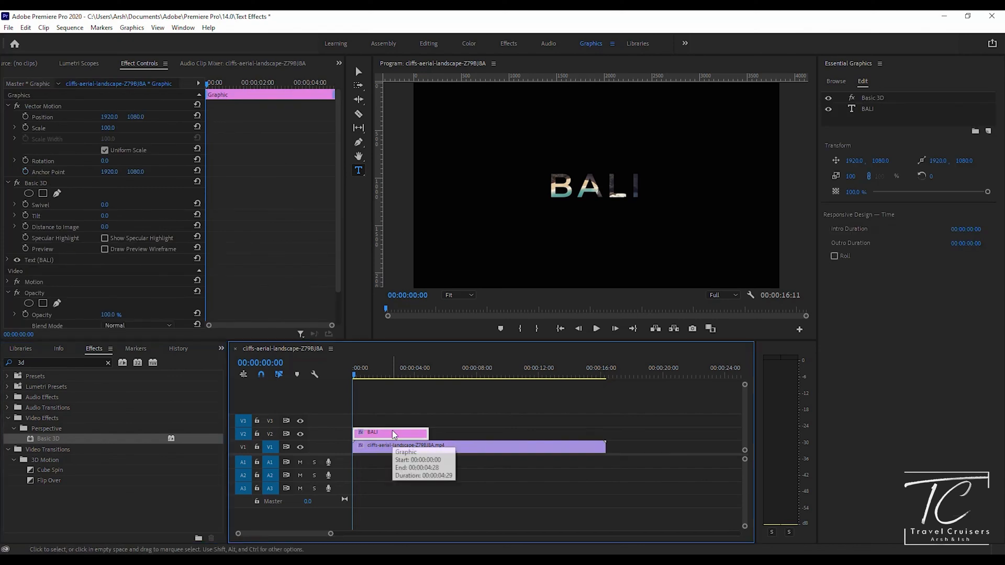
# Enable keyframing for the title's Basic 3D Distance to Image at 00:00:00:00 and set the value to 60
pyautogui.click(24, 227)
pyautogui.click(106, 228)
pyautogui.write('60')
pyautogui.press('Return')
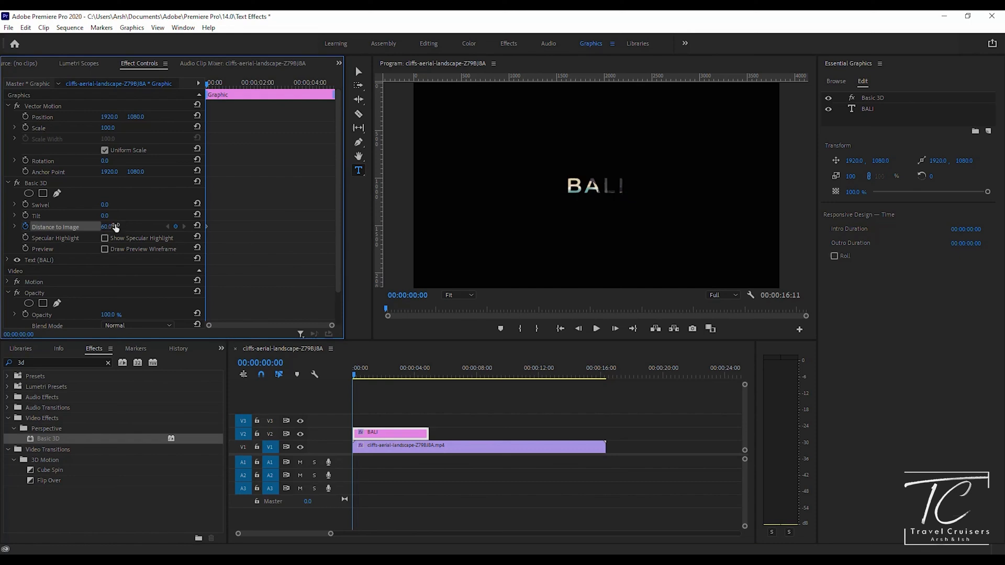
# Add a Distance to Image keyframe of -100 at 00:00:04:28, the end of the BALI title
pyautogui.moveTo(356, 377); pyautogui.dragTo(431, 375)
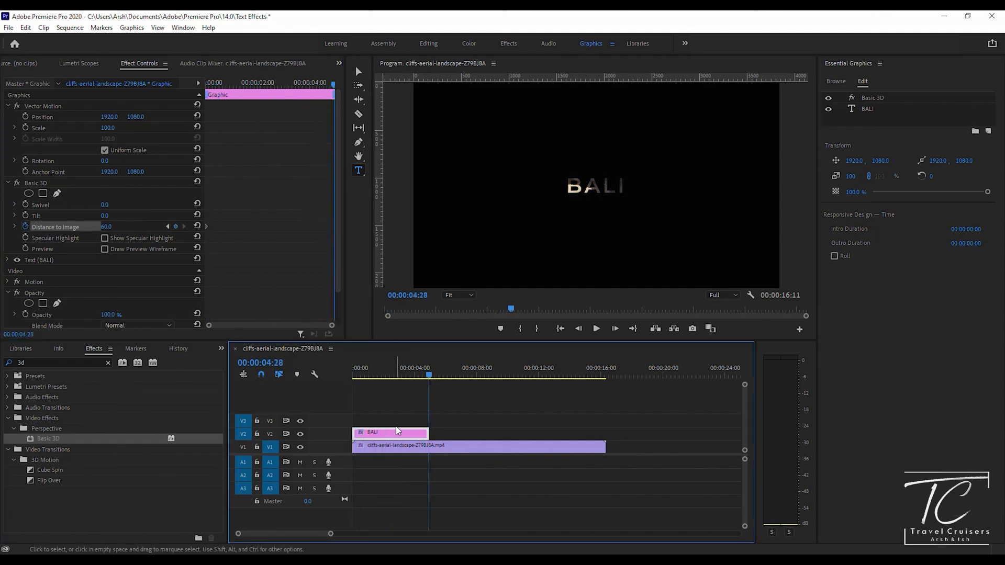
pyautogui.click(115, 226)
pyautogui.write('-100')
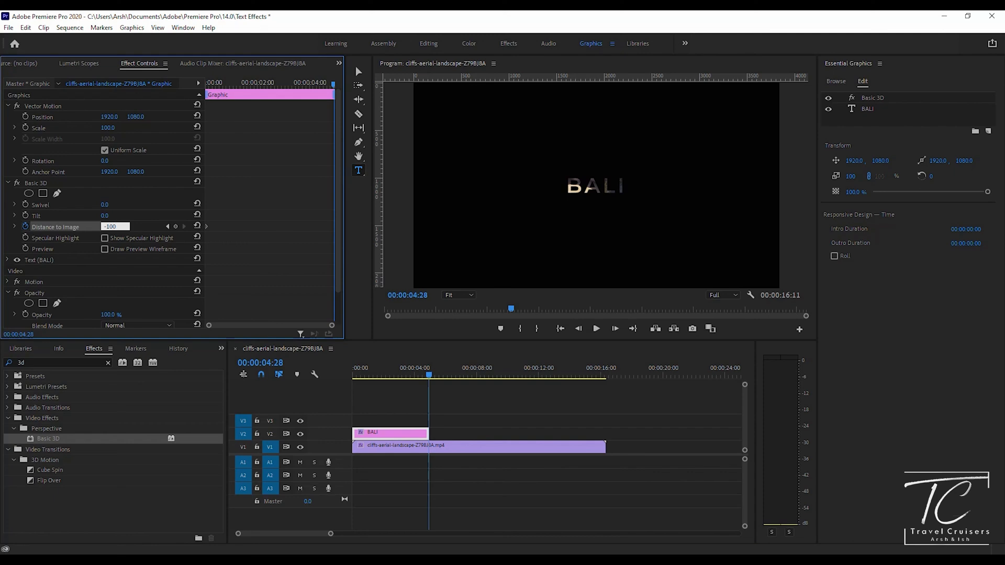
pyautogui.press('Return')
# Play the title's zoom animation from the beginning and examine the last frames of the BALI clip
pyautogui.moveTo(375, 378); pyautogui.dragTo(349, 374)
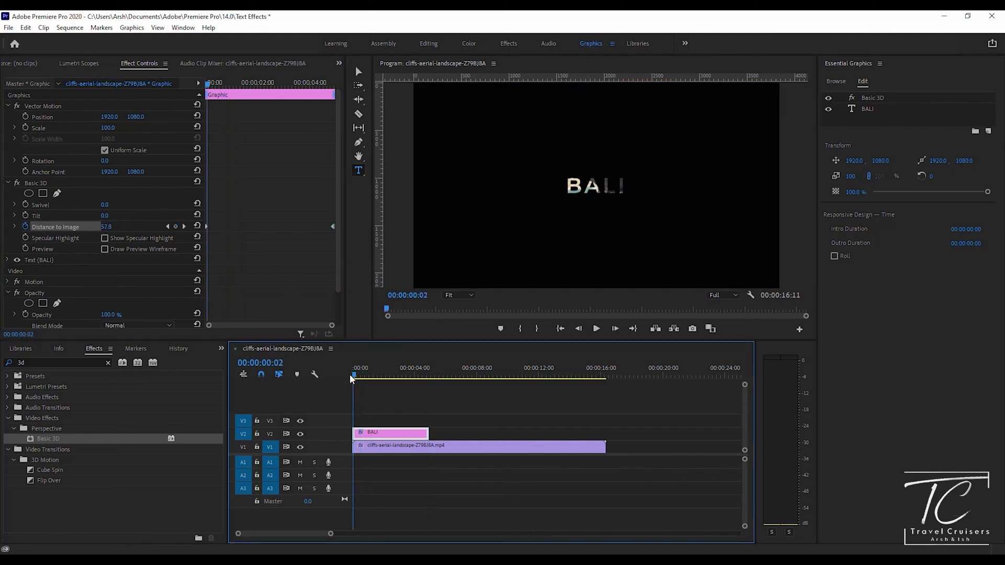
pyautogui.click(597, 328)
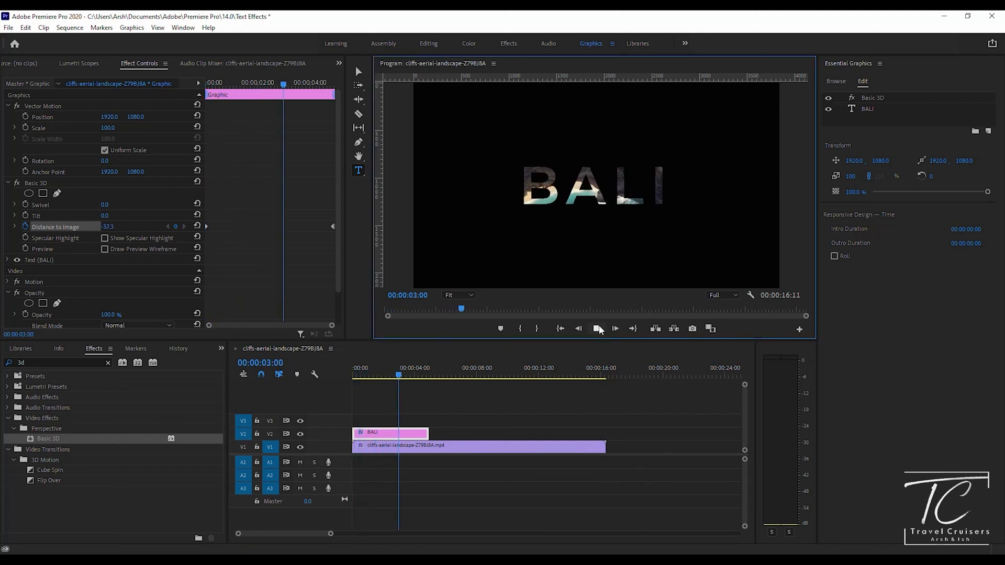
pyautogui.click(596, 328)
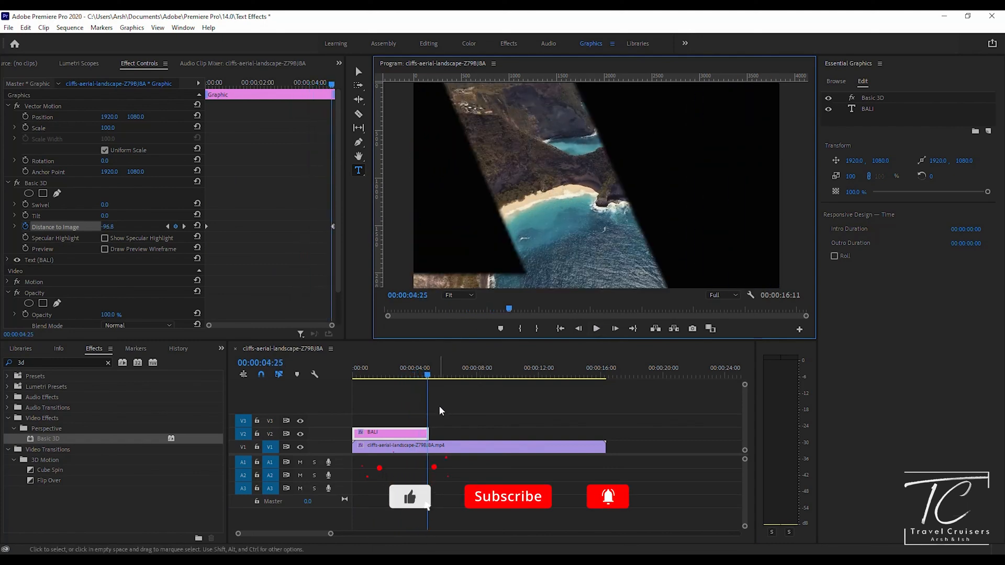
pyautogui.click(429, 374)
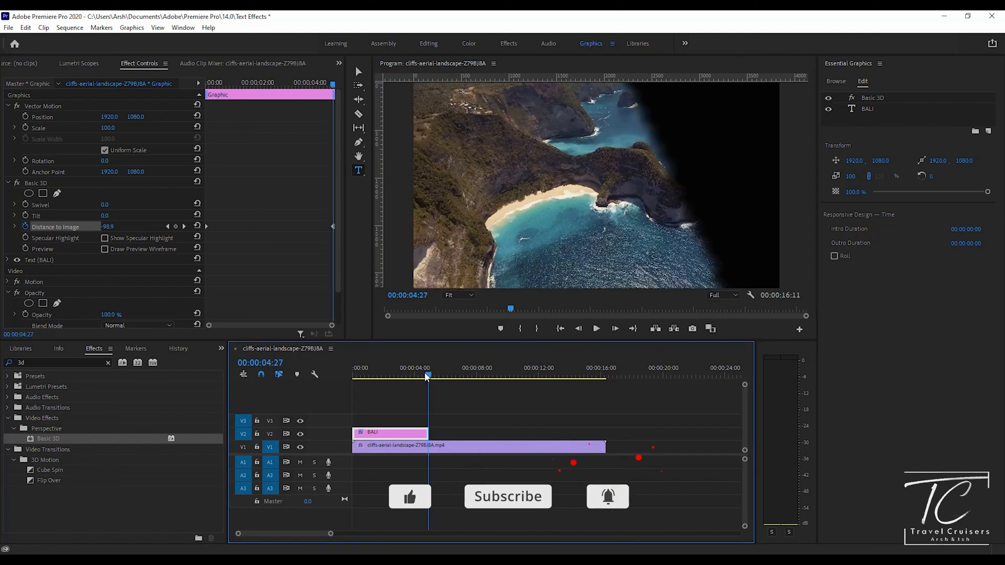
# Enable keyframing for the title's Vector Motion Position at 00:00:00:00
pyautogui.moveTo(427, 375); pyautogui.dragTo(427, 375)
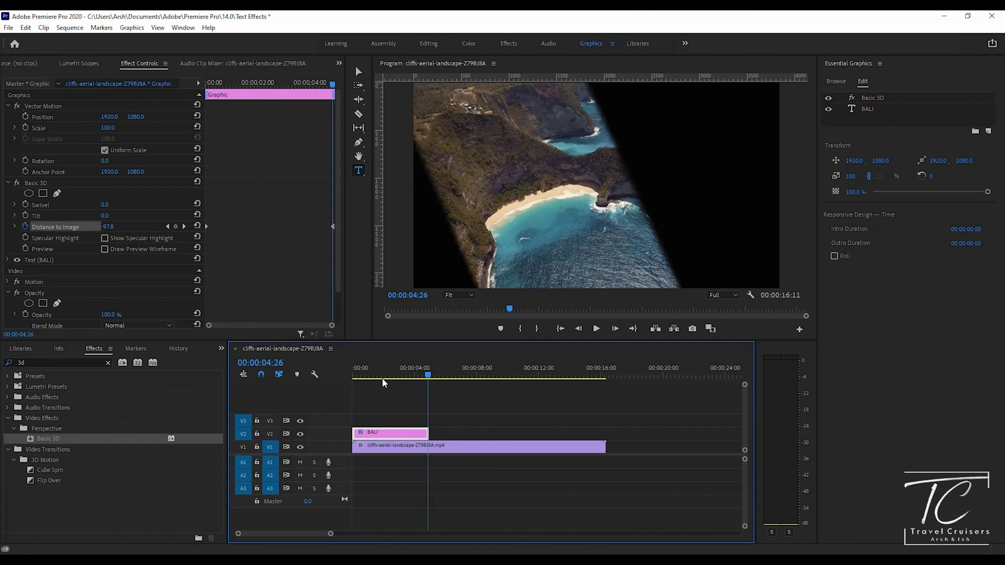
pyautogui.moveTo(428, 373); pyautogui.dragTo(340, 363)
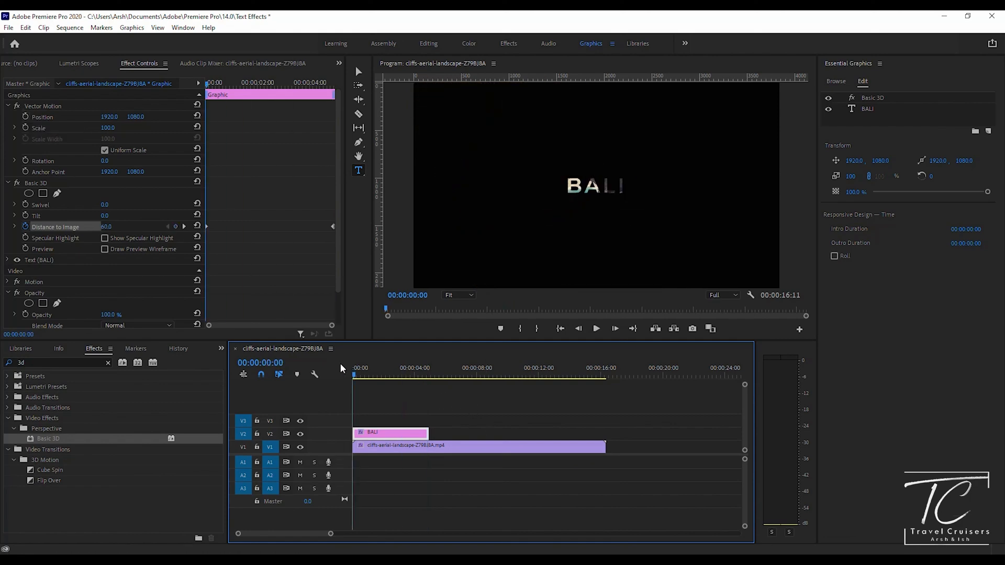
pyautogui.click(27, 115)
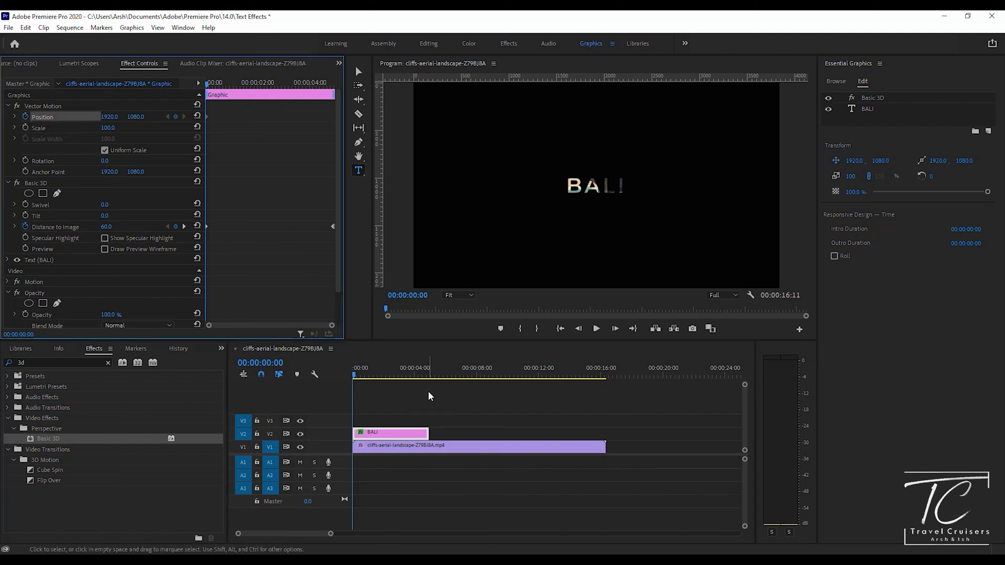
# Add a Vector Motion Position keyframe of 1990, 1032 at 00:00:04:26 and play the zoom animation from the beginning
pyautogui.moveTo(354, 374); pyautogui.dragTo(430, 376)
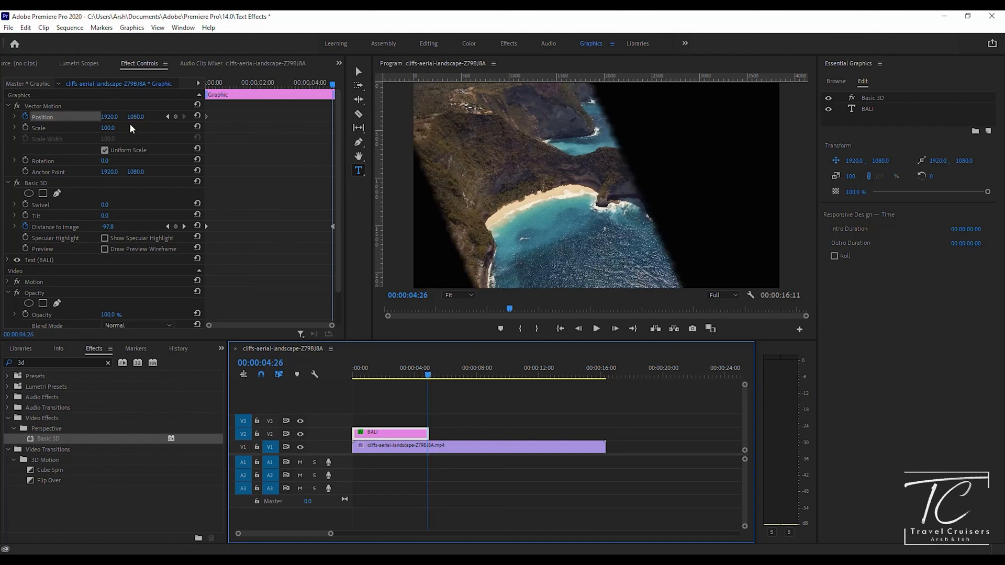
pyautogui.moveTo(113, 116); pyautogui.dragTo(151, 116)
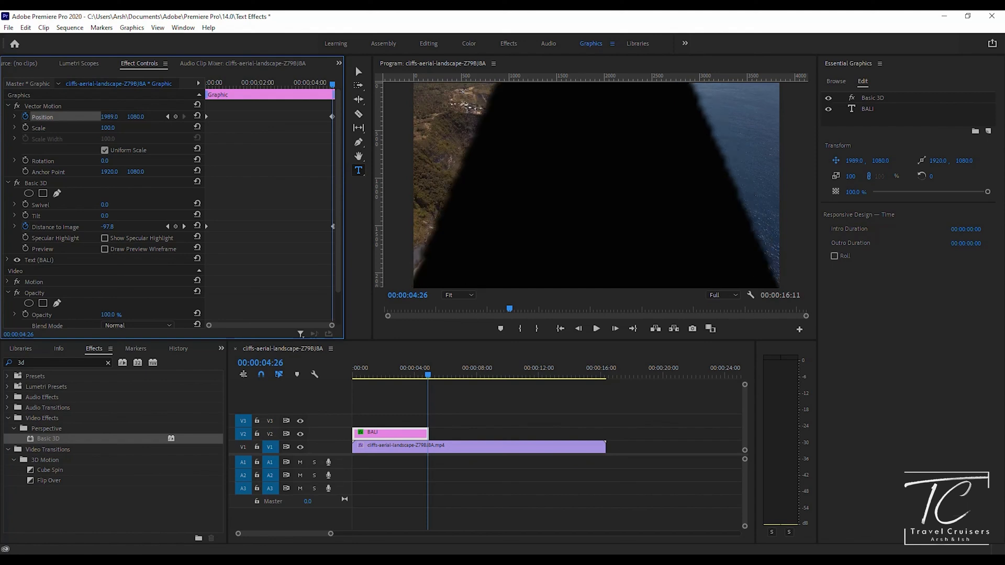
pyautogui.moveTo(149, 116); pyautogui.dragTo(150, 116)
pyautogui.click(113, 116)
pyautogui.press('Up')
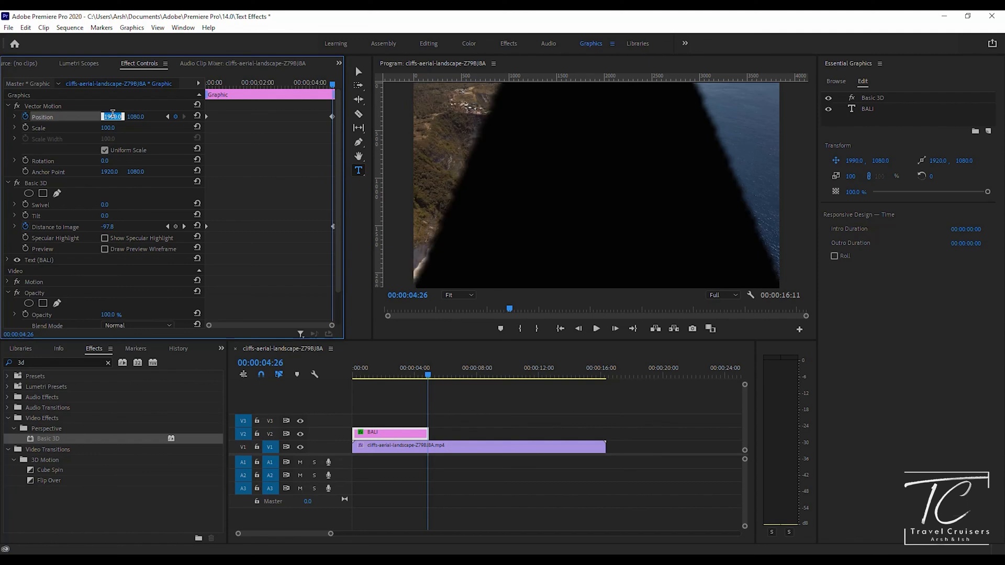
pyautogui.moveTo(148, 117); pyautogui.dragTo(124, 118)
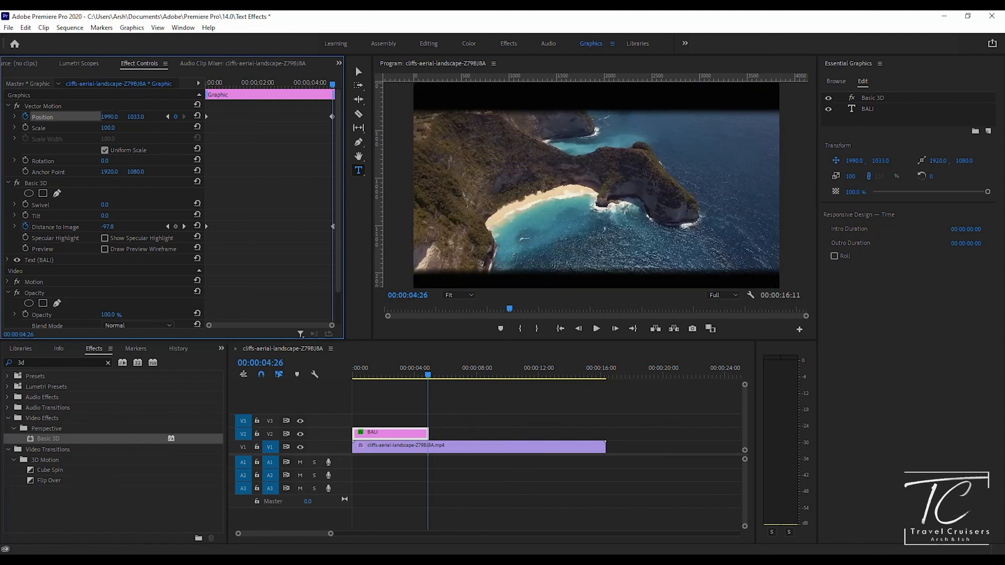
pyautogui.click(138, 116)
pyautogui.press('Down')
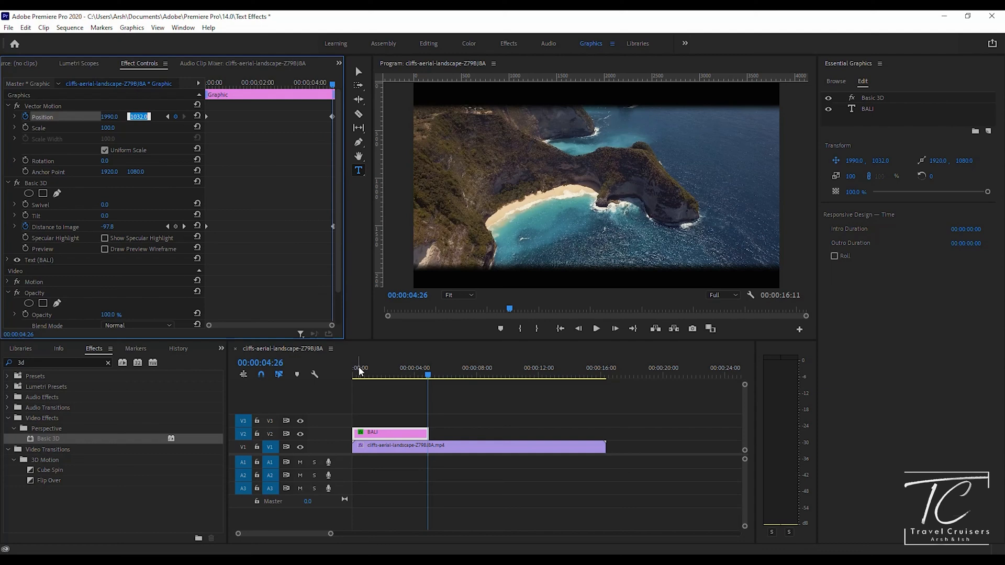
pyautogui.moveTo(361, 370); pyautogui.dragTo(358, 373)
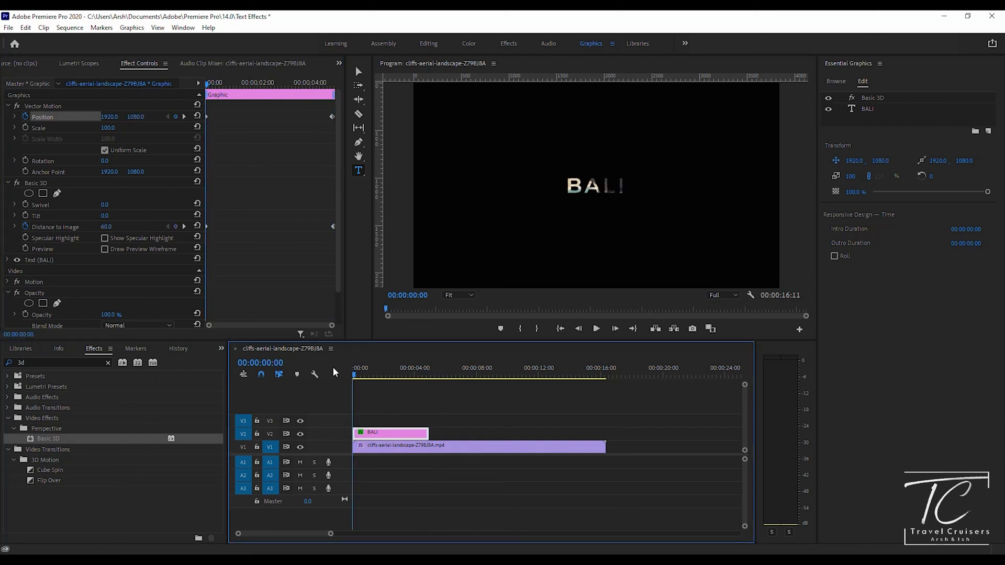
pyautogui.click(596, 328)
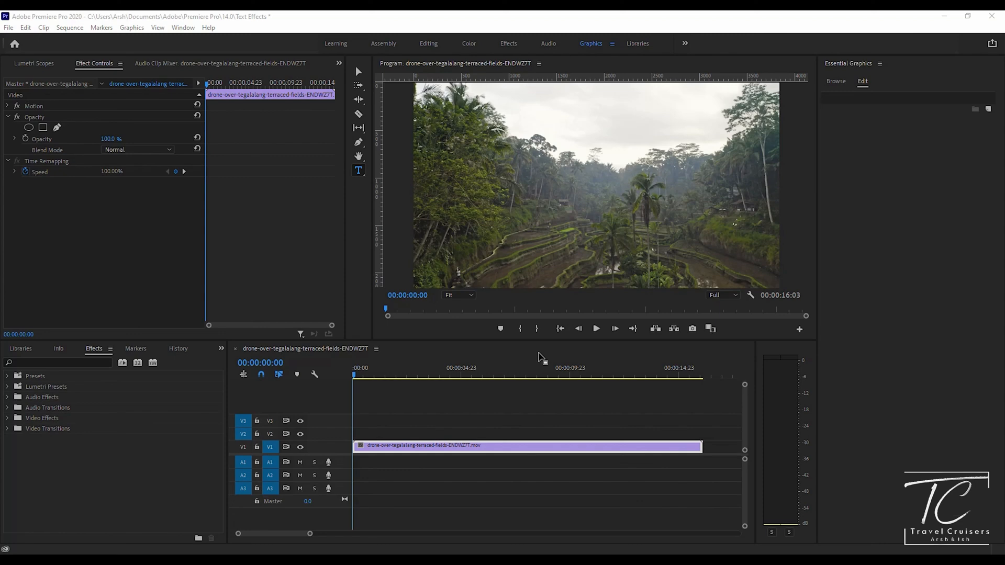
# Add a BALI title centred over the terraced-fields footage and extend its clip on V2 to 00:00:05:23
pyautogui.click(356, 173)
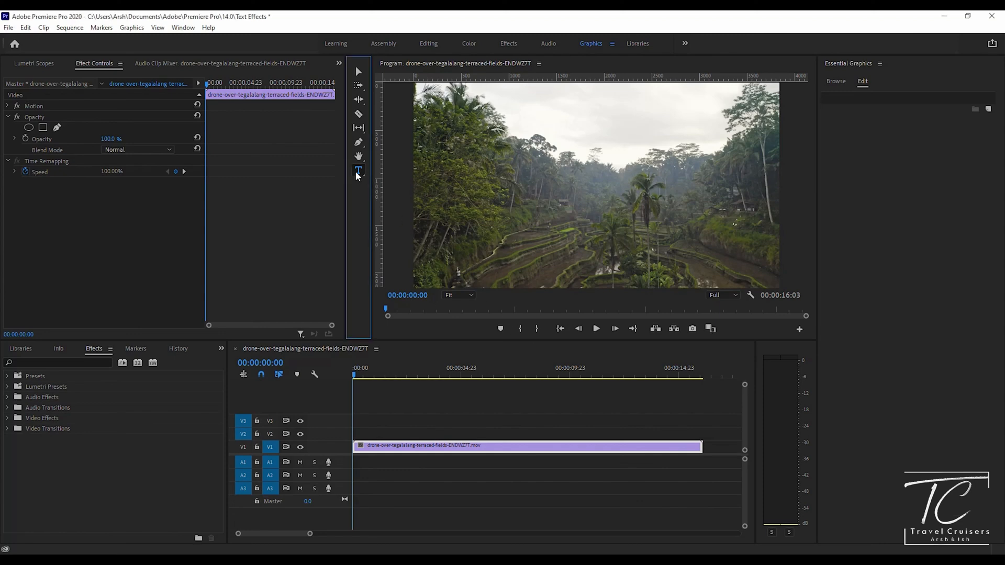
pyautogui.click(562, 205)
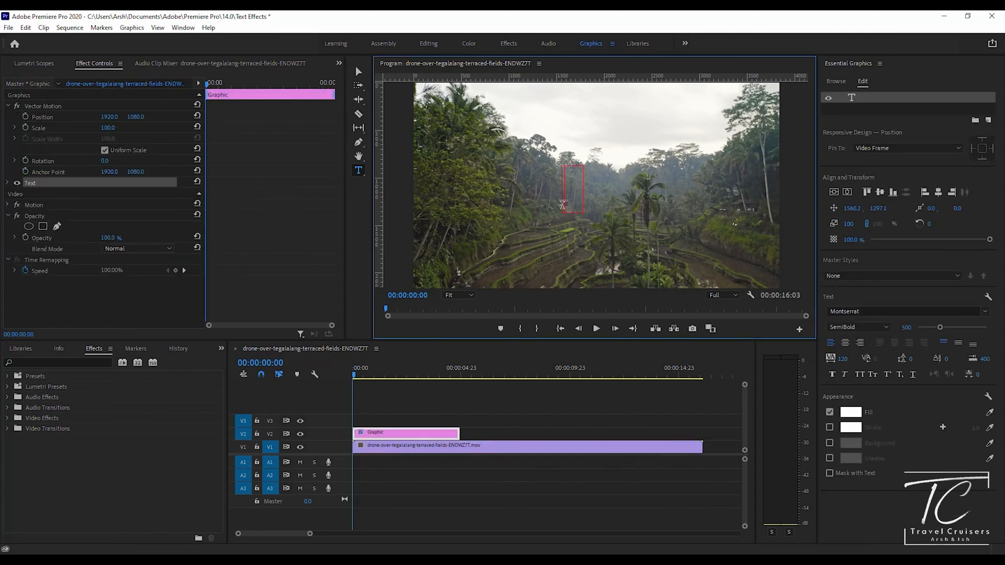
pyautogui.write('BALI')
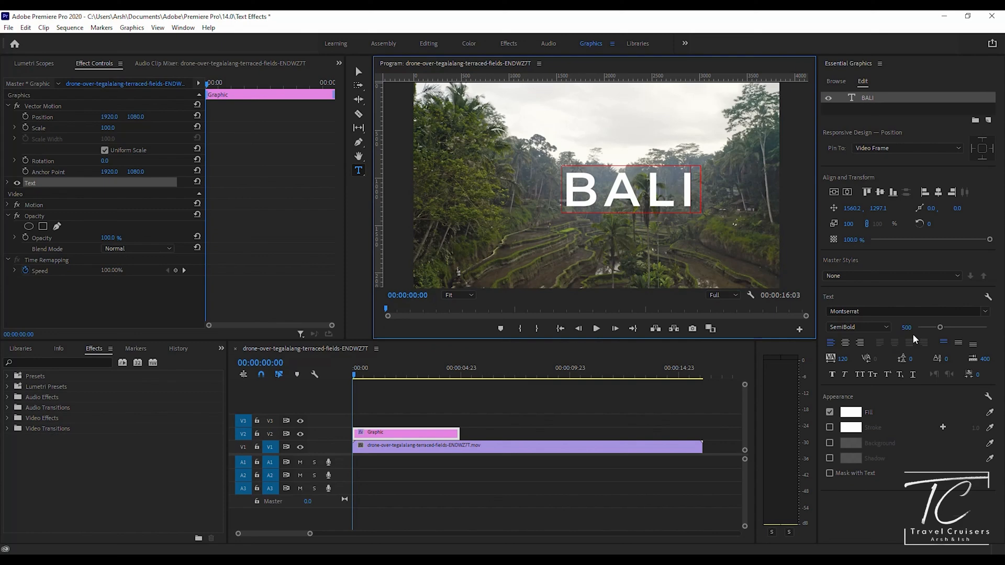
pyautogui.click(835, 192)
pyautogui.click(848, 192)
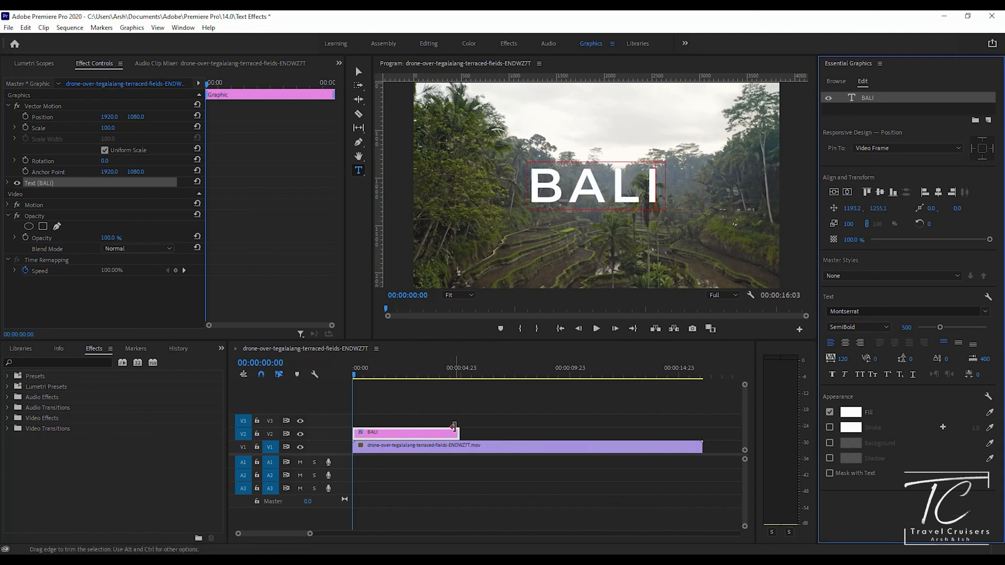
pyautogui.moveTo(457, 432); pyautogui.dragTo(477, 432)
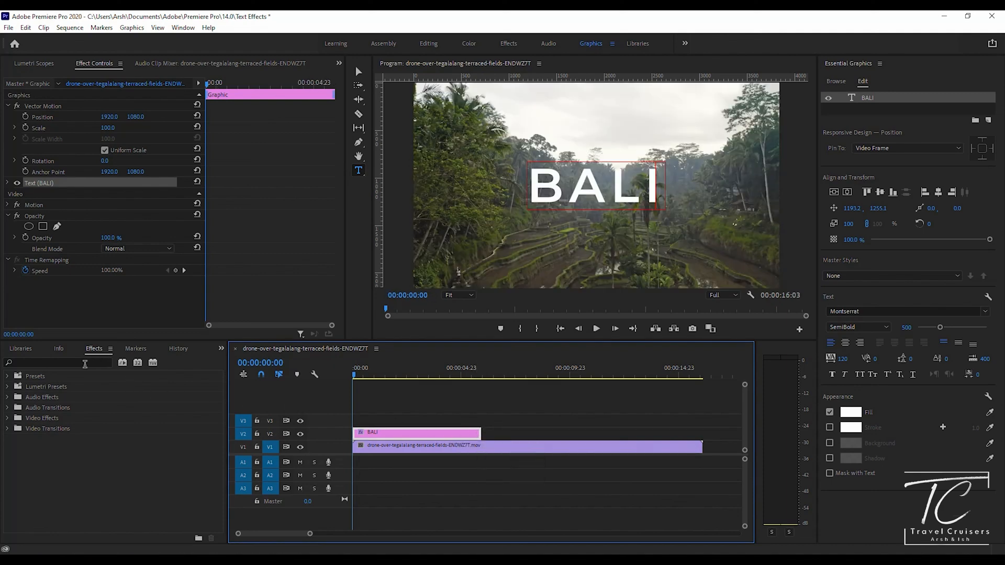
# Find the Roughen Edges effect and apply it to the BALI title clip on V2
pyautogui.click(85, 364)
pyautogui.write('roughe')
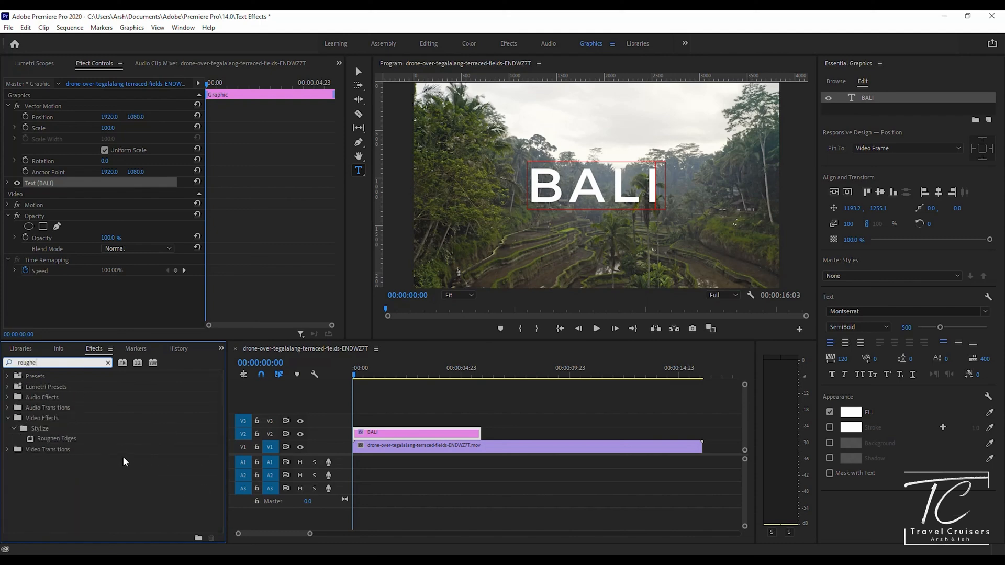
pyautogui.moveTo(74, 438); pyautogui.dragTo(431, 428)
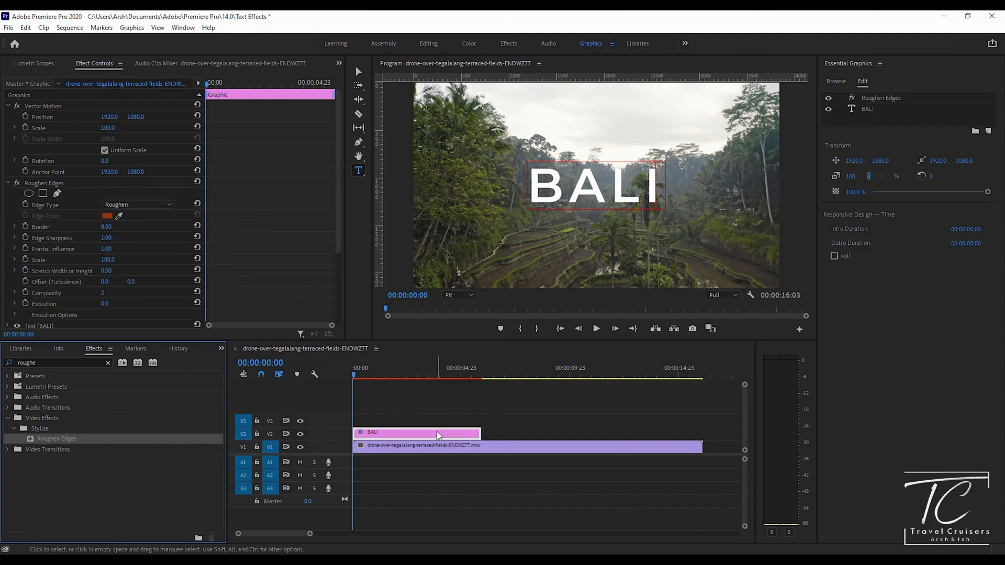
# Enable keyframing for the Roughen Edges Border at 00:00:00:00 and set the value to 500
pyautogui.click(24, 226)
pyautogui.click(107, 226)
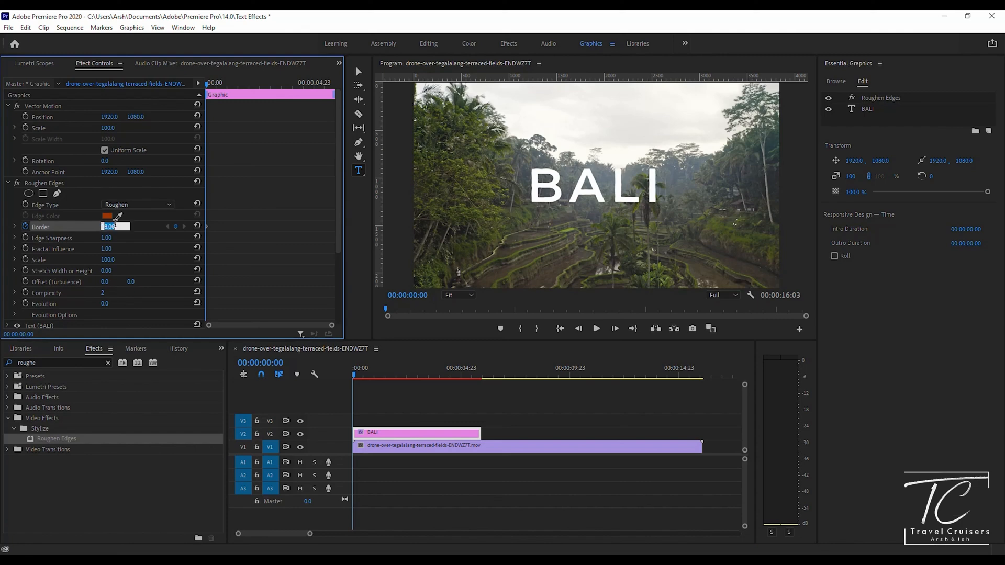
pyautogui.write('500')
pyautogui.press('Return')
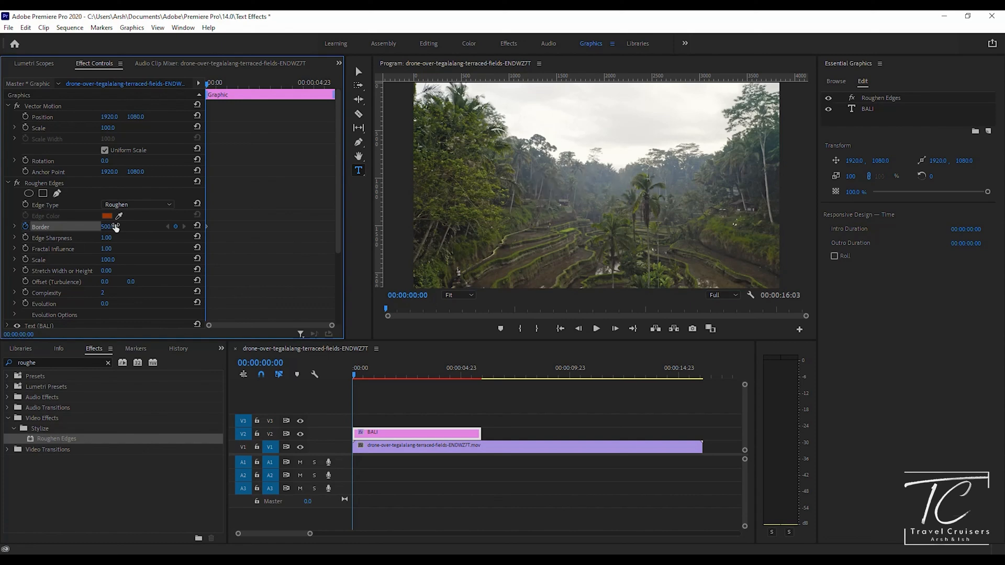
# Add a Roughen Edges Border keyframe of 0 at 00:00:01:06 on the BALI title
pyautogui.click(353, 373)
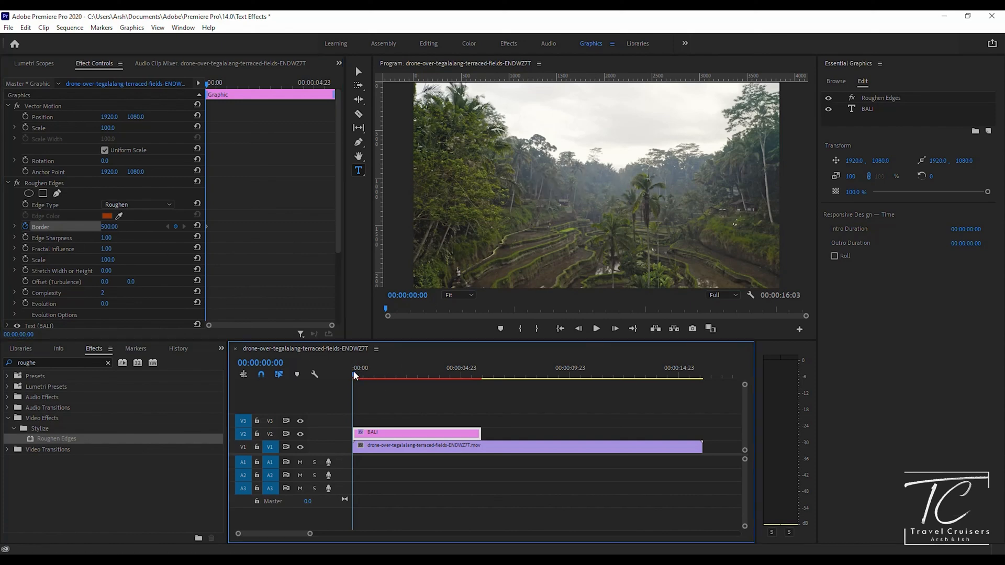
pyautogui.press('Right')
pyautogui.press('Right')
pyautogui.press('Right')
pyautogui.press('Right')
pyautogui.press('Right')
pyautogui.press('Right')
pyautogui.press('Right')
pyautogui.press('Right')
pyautogui.press('Right')
pyautogui.press('Right')
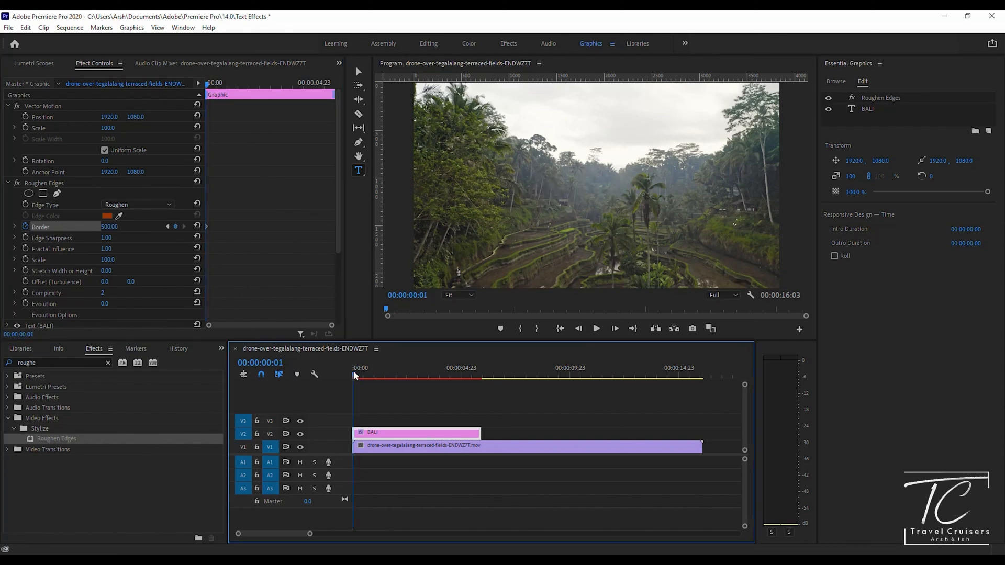
pyautogui.press('Right')
pyautogui.press('Right')
pyautogui.press('Right')
pyautogui.press('Right')
pyautogui.press('Right')
pyautogui.press('Right')
pyautogui.press('Right')
pyautogui.press('Right')
pyautogui.press('Right')
pyautogui.press('Right')
pyautogui.press('Right')
pyautogui.press('Right')
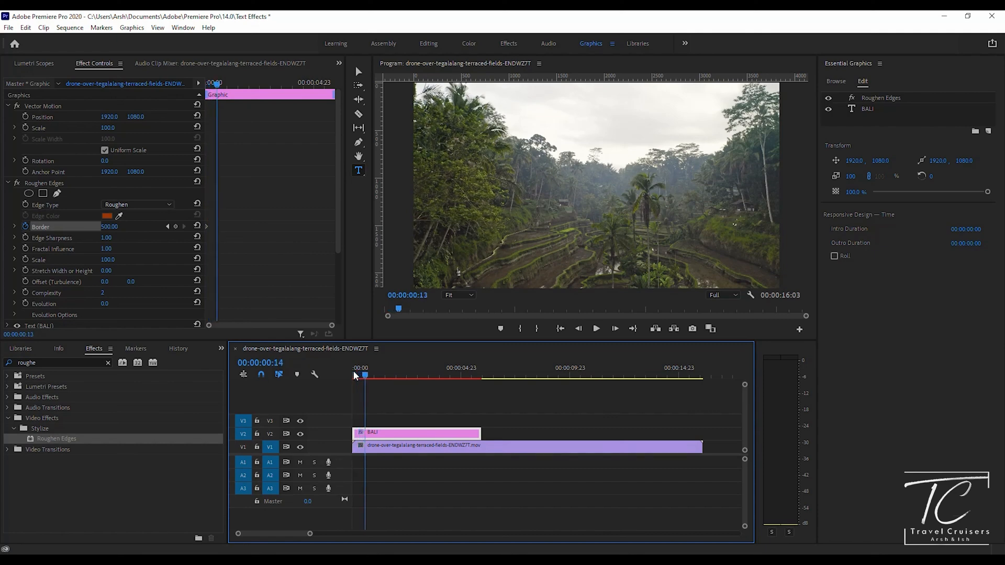
pyautogui.press('Right')
pyautogui.press('Right')
pyautogui.press('Right')
pyautogui.press('Right')
pyautogui.press('Right')
pyautogui.press('Right')
pyautogui.press('Right')
pyautogui.press('Right')
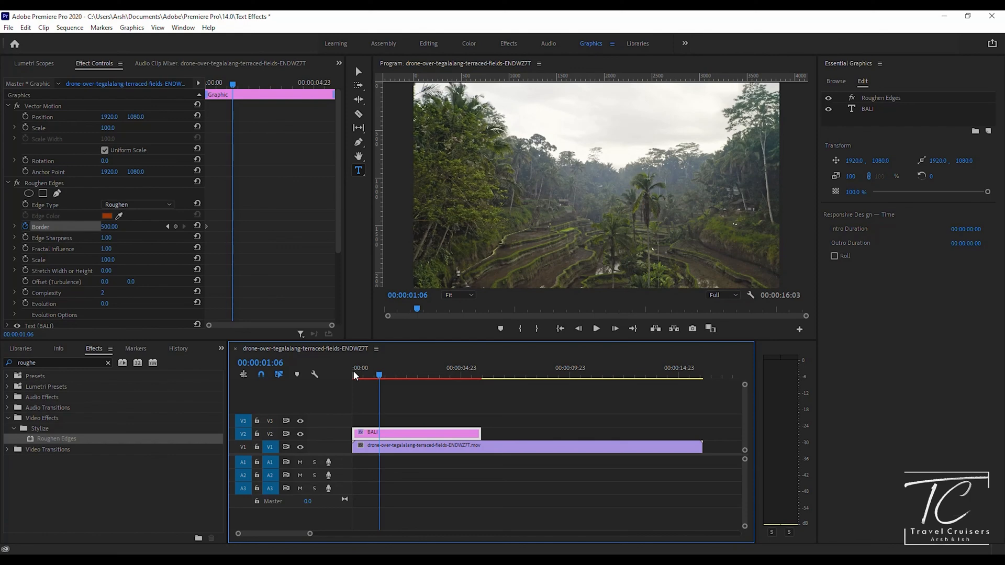
pyautogui.click(115, 227)
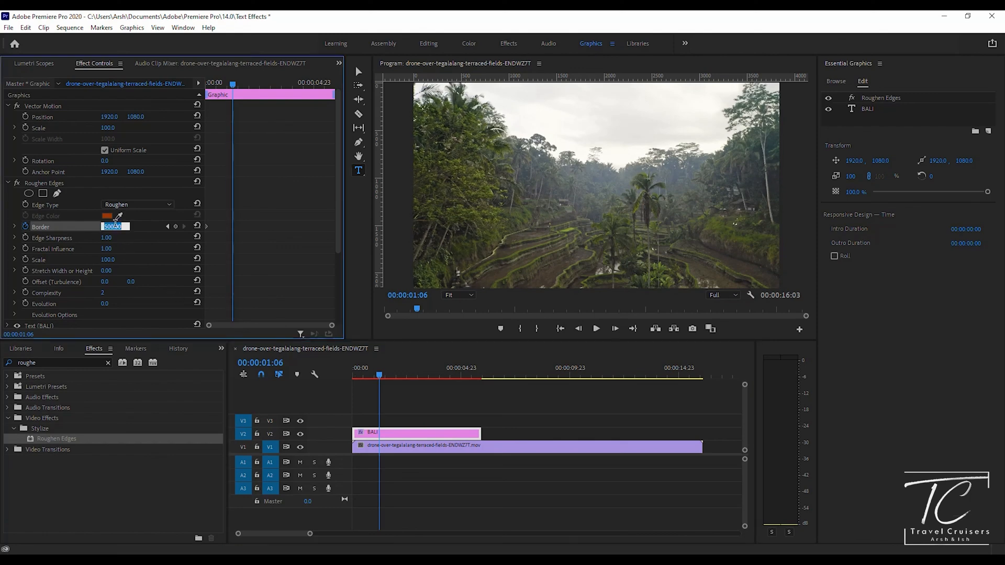
pyautogui.write('0')
pyautogui.press('Return')
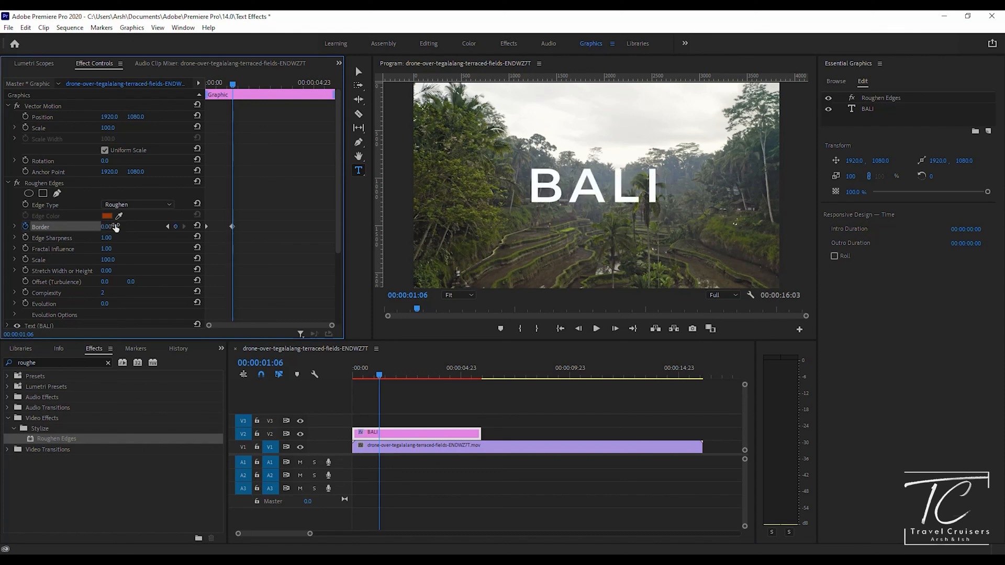
# Add a Roughen Edges Border keyframe of 500 at 00:00:05:23, the end of the BALI title
pyautogui.click(425, 375)
pyautogui.press('Down')
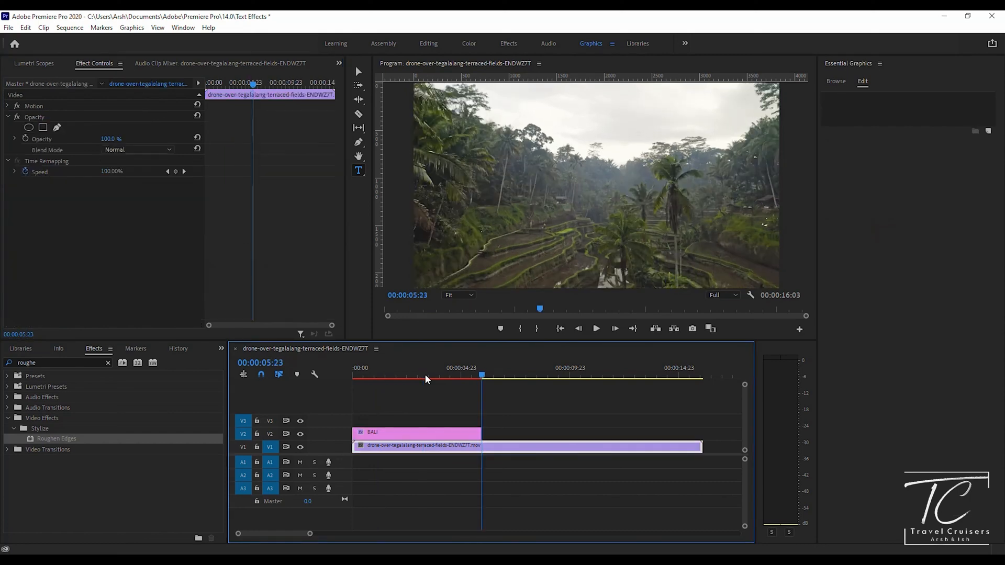
pyautogui.click(466, 433)
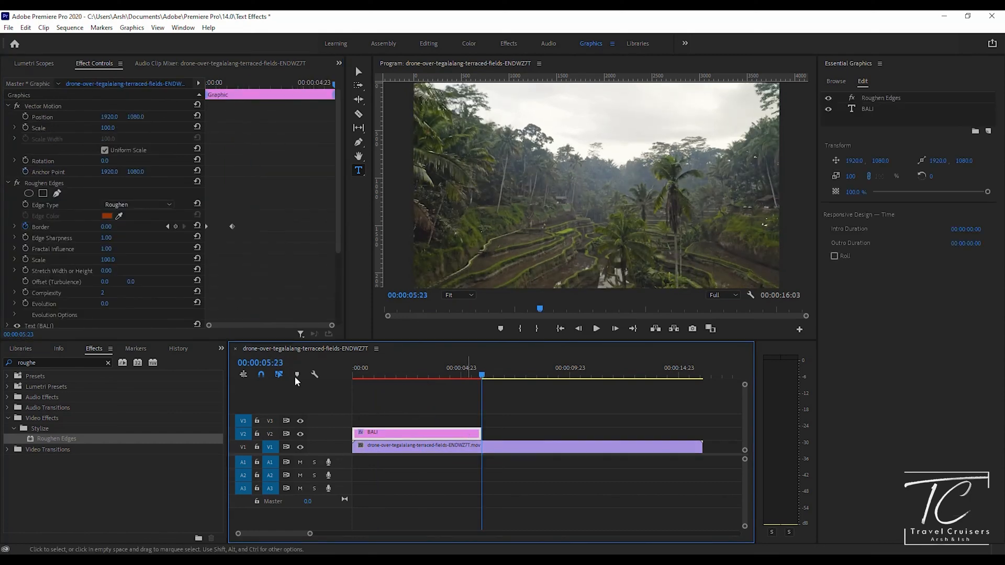
pyautogui.click(107, 227)
pyautogui.write('500')
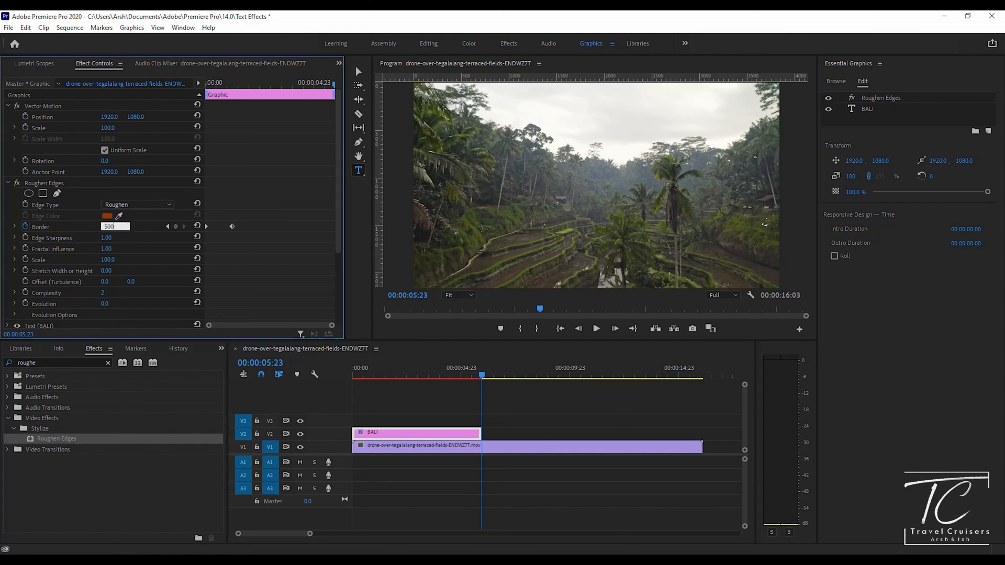
pyautogui.press('Return')
# Add a Roughen Edges Border keyframe of 0 at 00:00:04:19, shortly before the BALI title ends
pyautogui.click(483, 380)
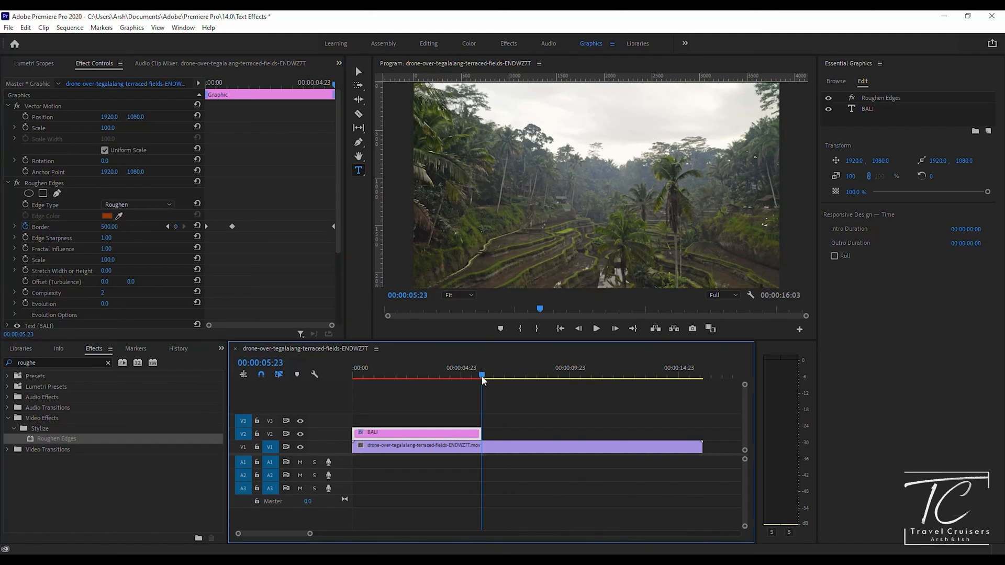
pyautogui.press('Left')
pyautogui.press('Left')
pyautogui.press('Left')
pyautogui.press('Left')
pyautogui.press('Left')
pyautogui.press('Left')
pyautogui.press('Left')
pyautogui.press('Left')
pyautogui.press('Left')
pyautogui.press('Left')
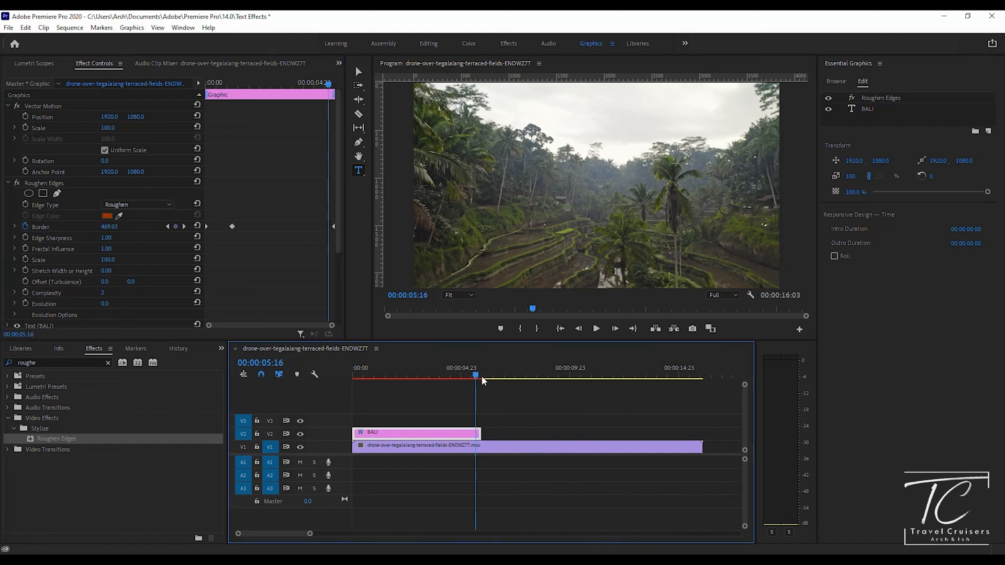
pyautogui.press('Left')
pyautogui.press('Left')
pyautogui.press('Left')
pyautogui.press('Left')
pyautogui.press('Left')
pyautogui.press('Left')
pyautogui.press('Left')
pyautogui.press('Left')
pyautogui.press('Left')
pyautogui.press('Left')
pyautogui.press('Left')
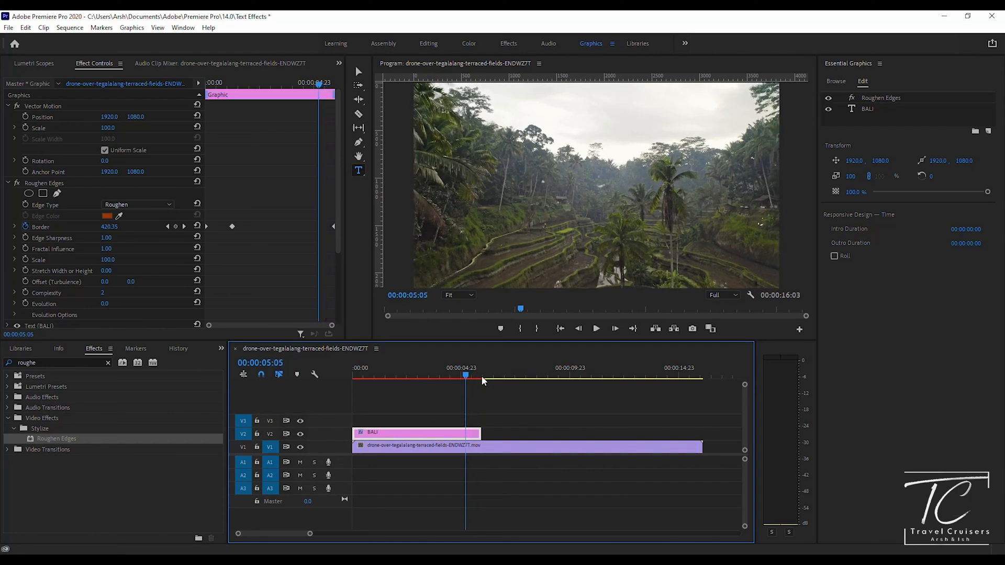
pyautogui.press('Left')
pyautogui.press('Left')
pyautogui.press('Left')
pyautogui.press('Left')
pyautogui.press('Left')
pyautogui.press('Left')
pyautogui.press('Left')
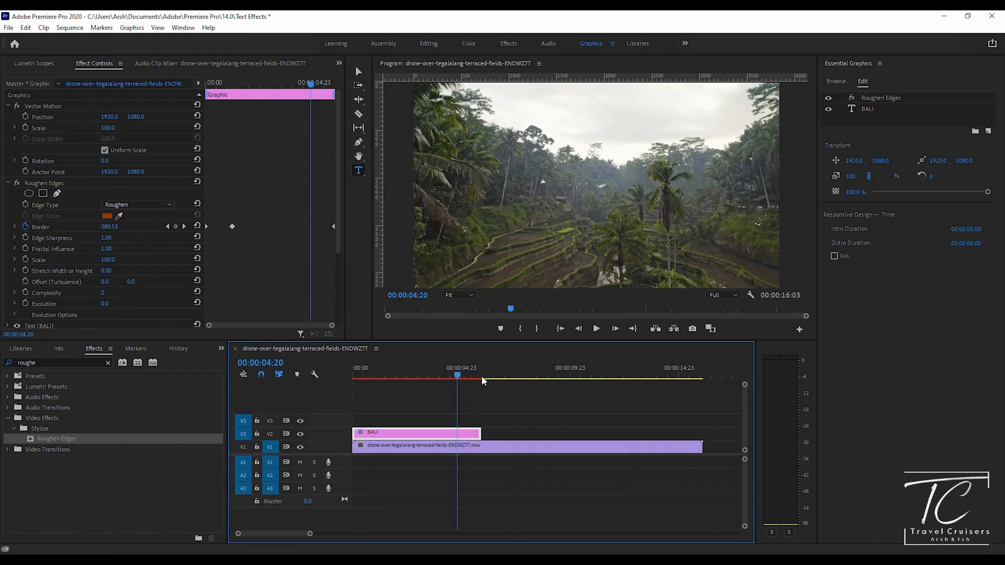
pyautogui.click(107, 227)
pyautogui.write('0')
pyautogui.press('Return')
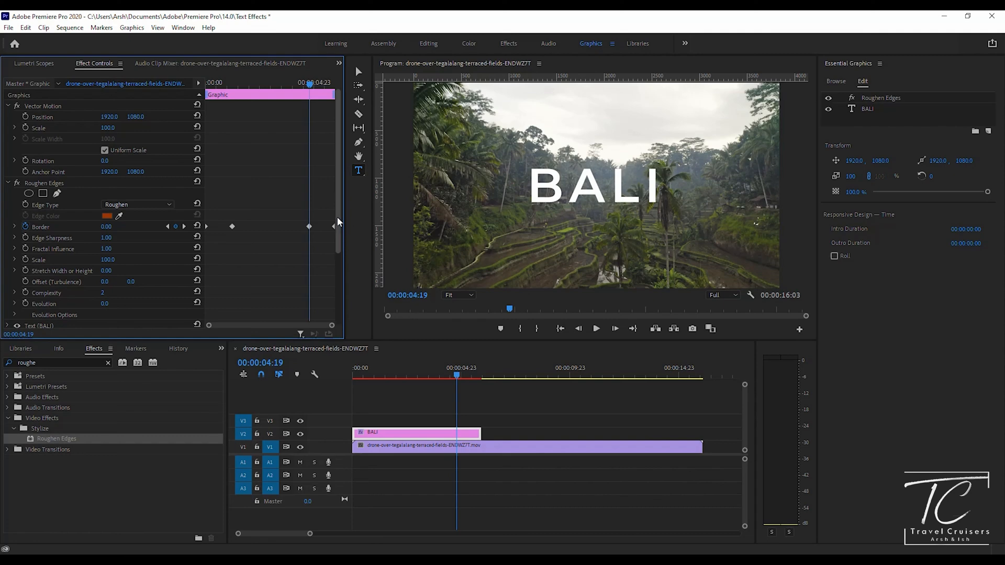
# Enable keyframing for the BALI title's Opacity at 00:00:00:00 and set the value to 0%
pyautogui.scroll(-2, 340, 230)
pyautogui.scroll(-3, 340, 262)
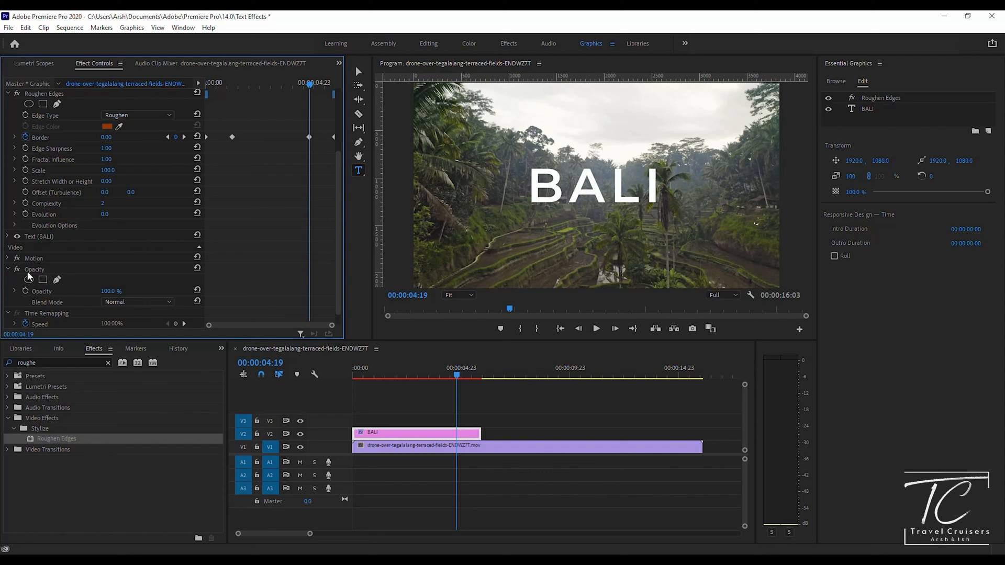
pyautogui.moveTo(457, 378); pyautogui.dragTo(338, 374)
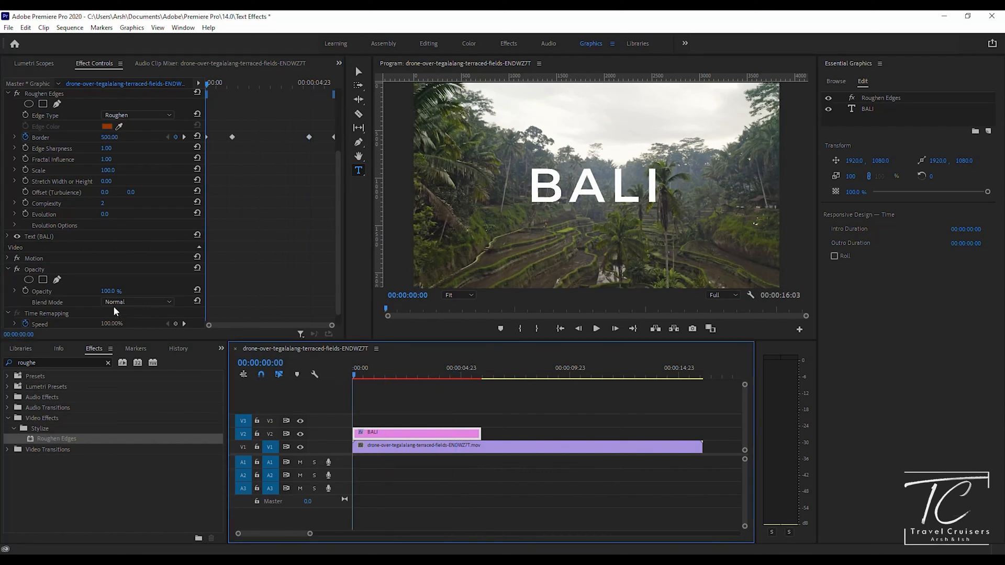
pyautogui.click(25, 291)
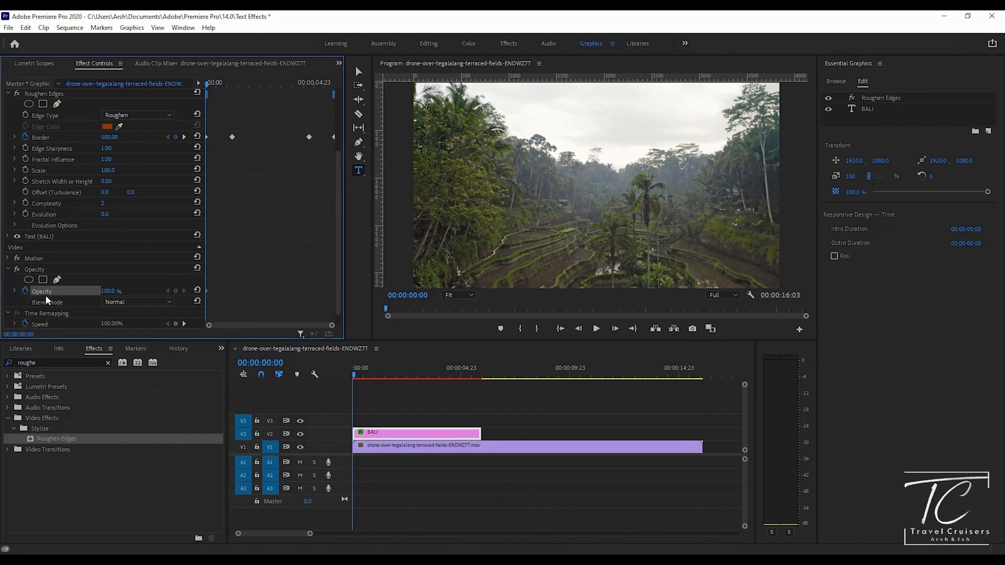
pyautogui.click(114, 291)
pyautogui.write('0')
pyautogui.press('Return')
# Add an Opacity keyframe of 100% at 00:00:01:06 on the BALI title
pyautogui.moveTo(352, 371); pyautogui.dragTo(379, 380)
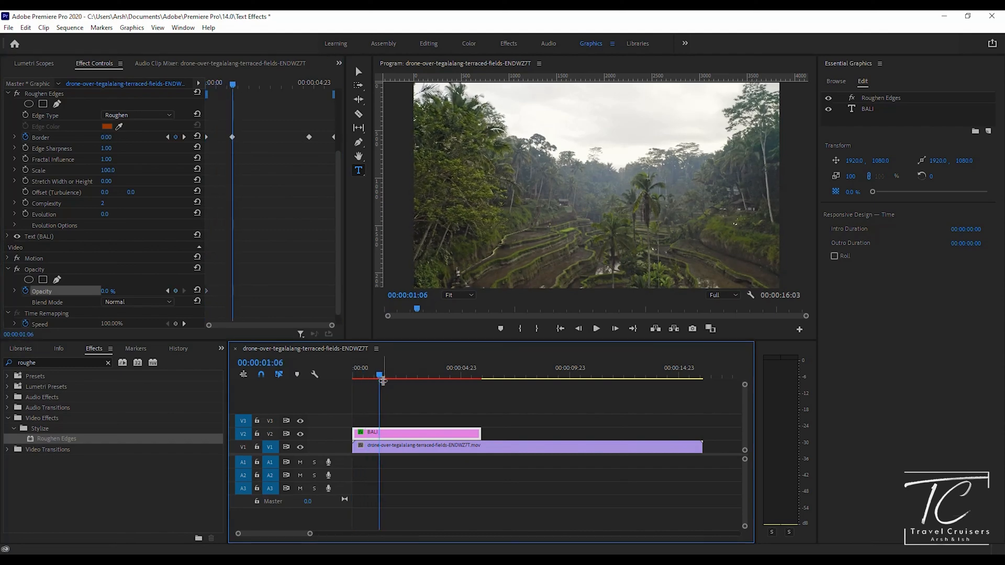
pyautogui.click(107, 291)
pyautogui.write('100')
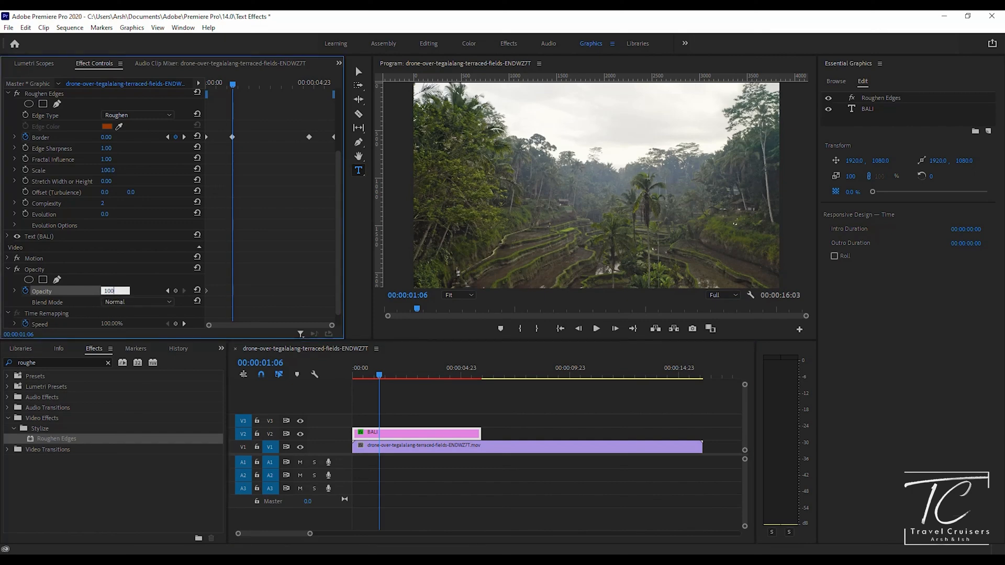
pyautogui.press('Return')
# Add Opacity keyframes of 100% at 00:00:04:19 and 0% at 00:00:05:23, the end of the BALI title
pyautogui.moveTo(234, 85); pyautogui.dragTo(307, 107)
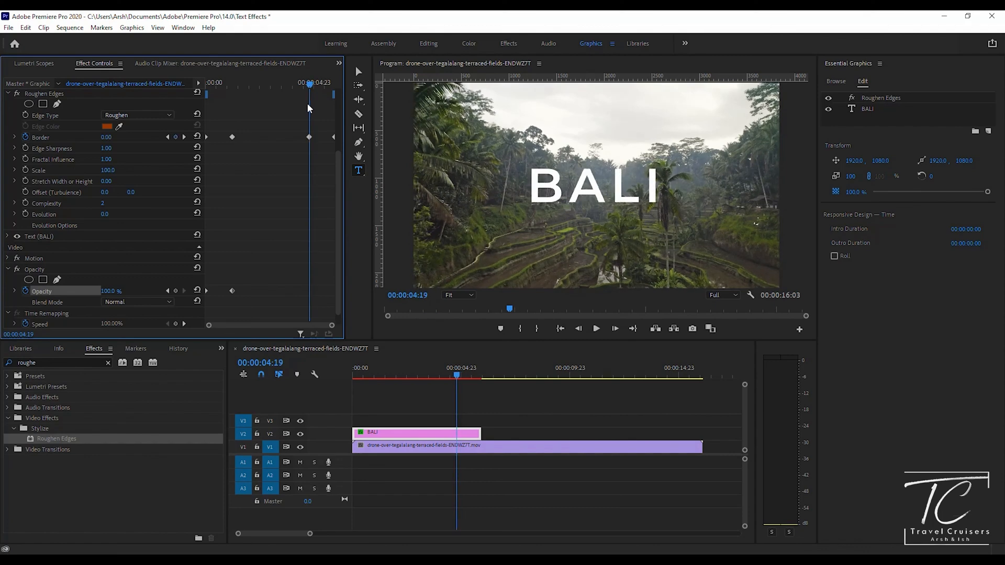
pyautogui.click(175, 291)
pyautogui.moveTo(310, 84); pyautogui.dragTo(352, 90)
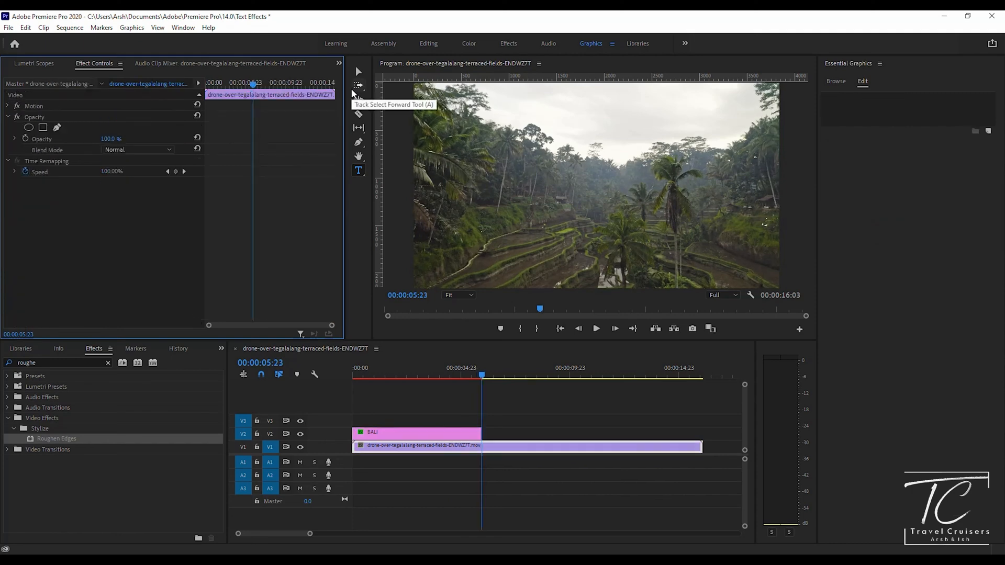
pyautogui.click(466, 437)
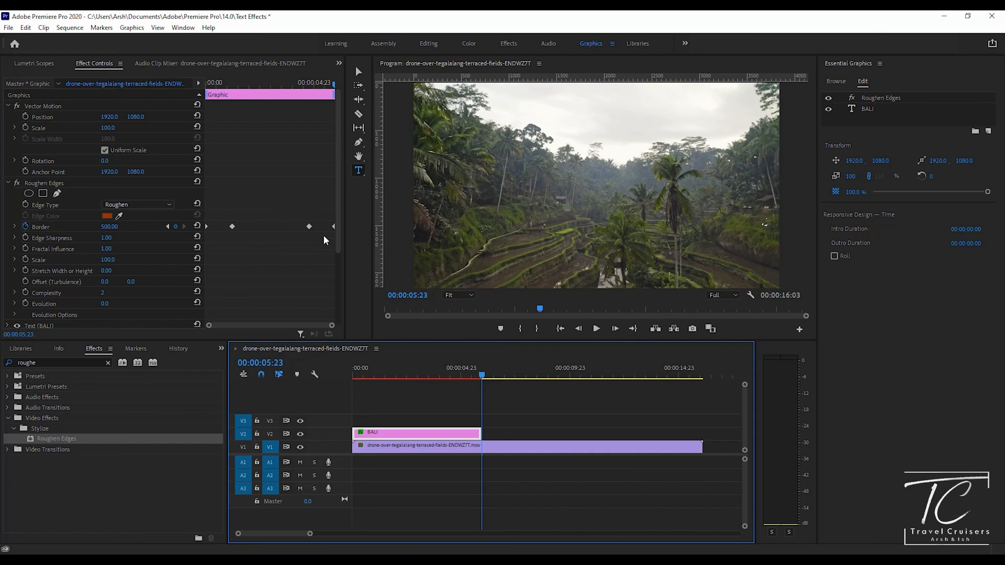
pyautogui.moveTo(339, 244); pyautogui.dragTo(347, 309)
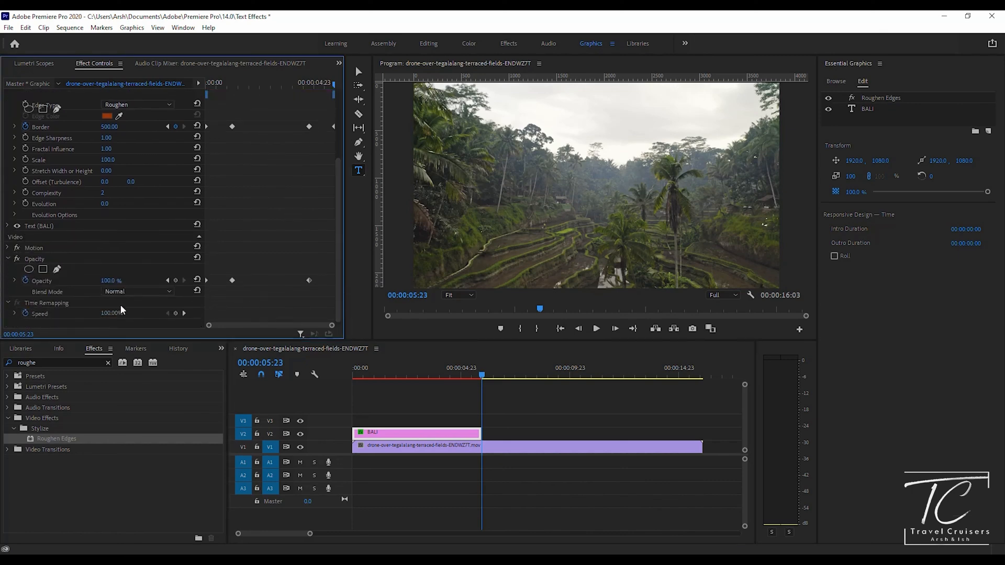
pyautogui.click(116, 279)
pyautogui.write('0')
pyautogui.press('Return')
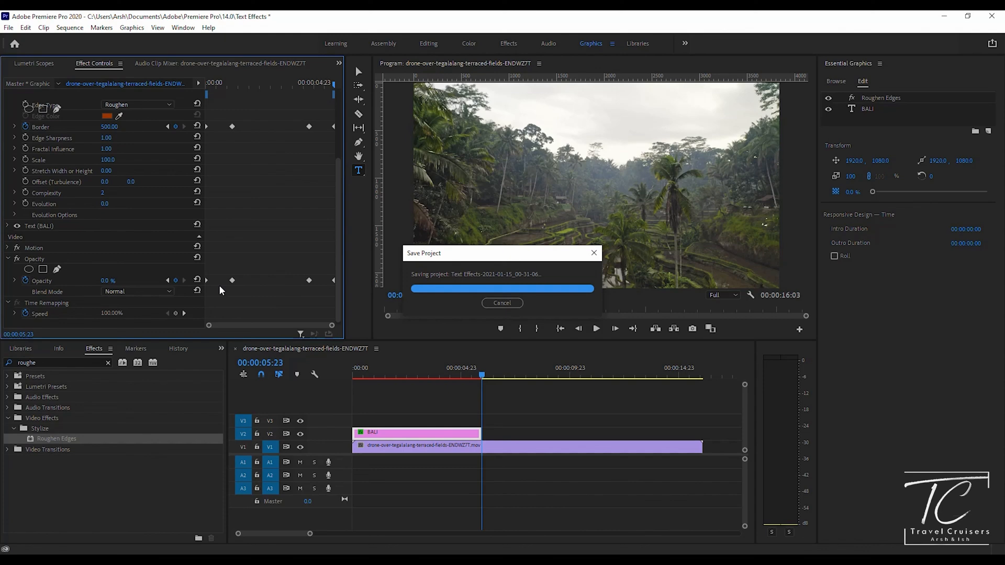
# Apply Ease Out to the first Border and Opacity keyframes and Ease In to the second pair
pyautogui.rightClick(205, 127)
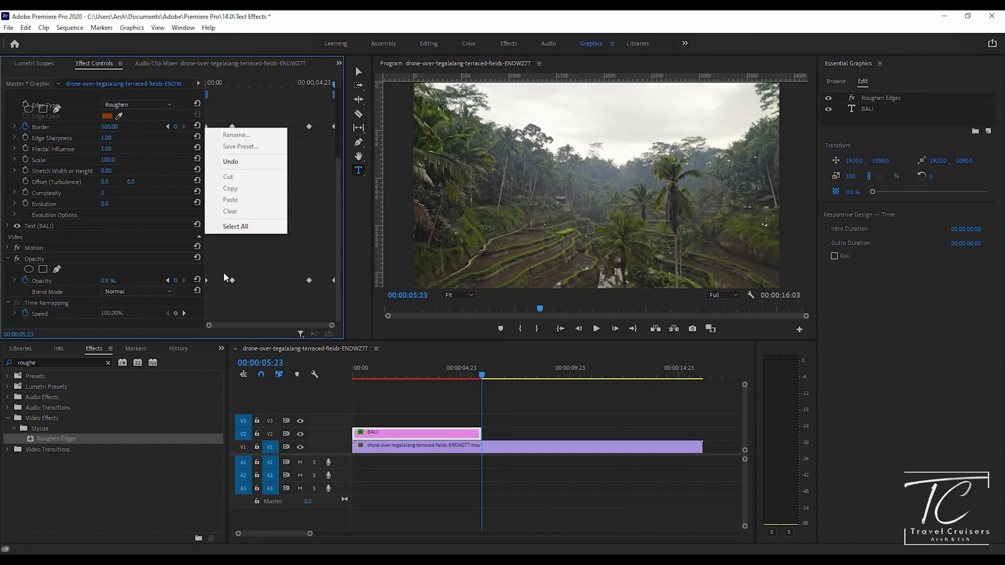
pyautogui.click(217, 287)
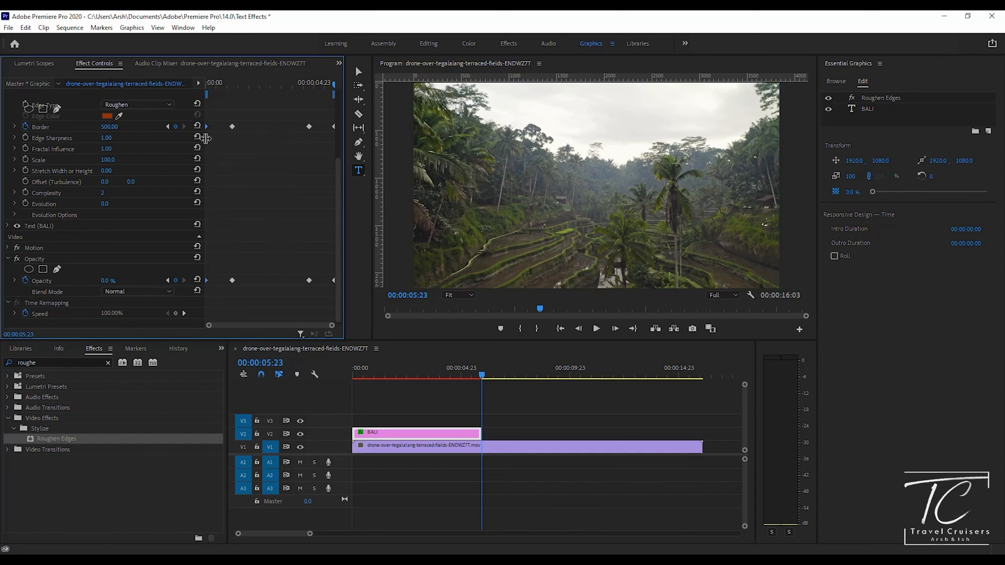
pyautogui.rightClick(207, 282)
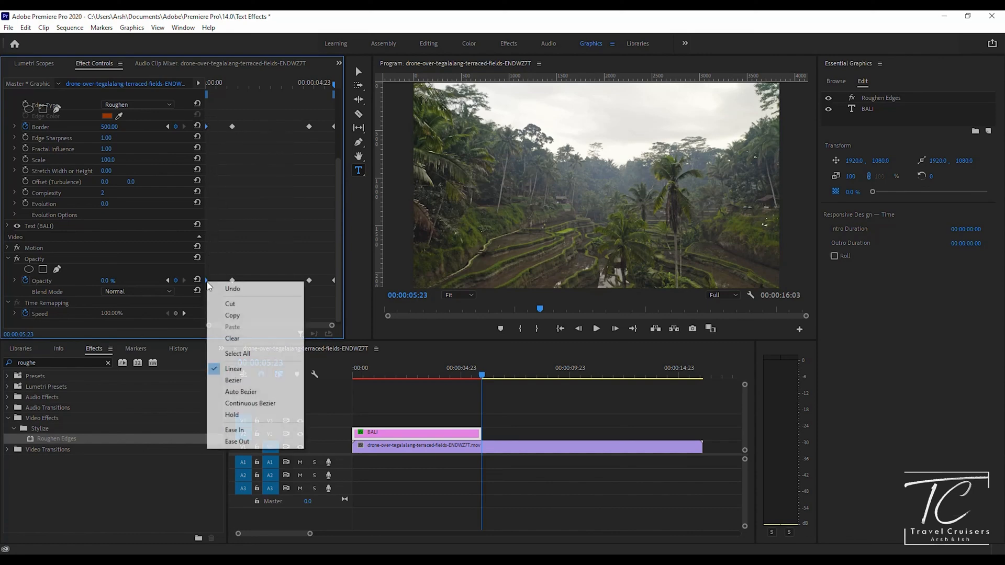
pyautogui.click(264, 443)
pyautogui.moveTo(256, 288); pyautogui.dragTo(227, 112)
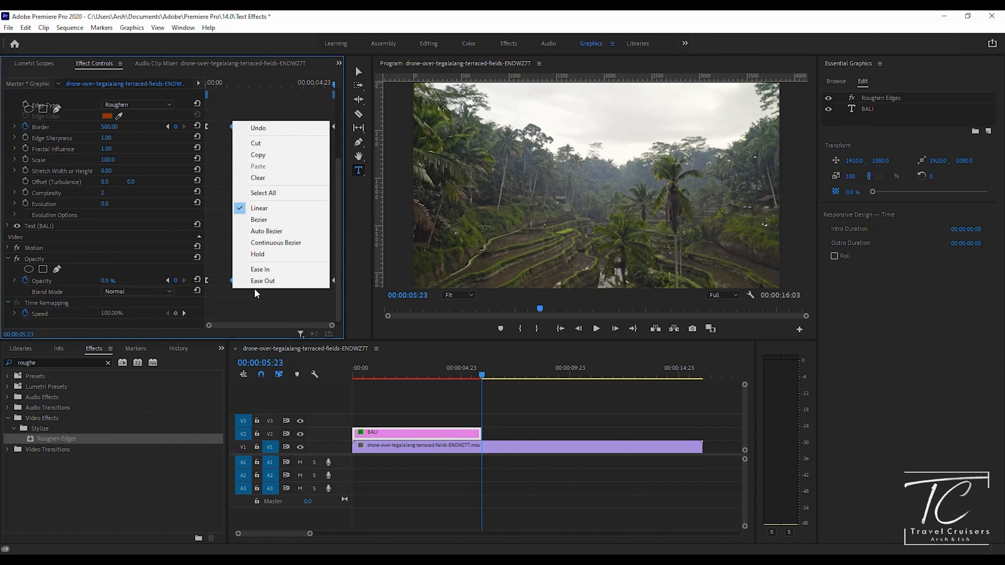
pyautogui.click(264, 270)
# Apply Ease Out to the third pair of Border and Opacity keyframes and Ease In to the last pair
pyautogui.moveTo(314, 299); pyautogui.dragTo(305, 119)
pyautogui.rightClick(311, 128)
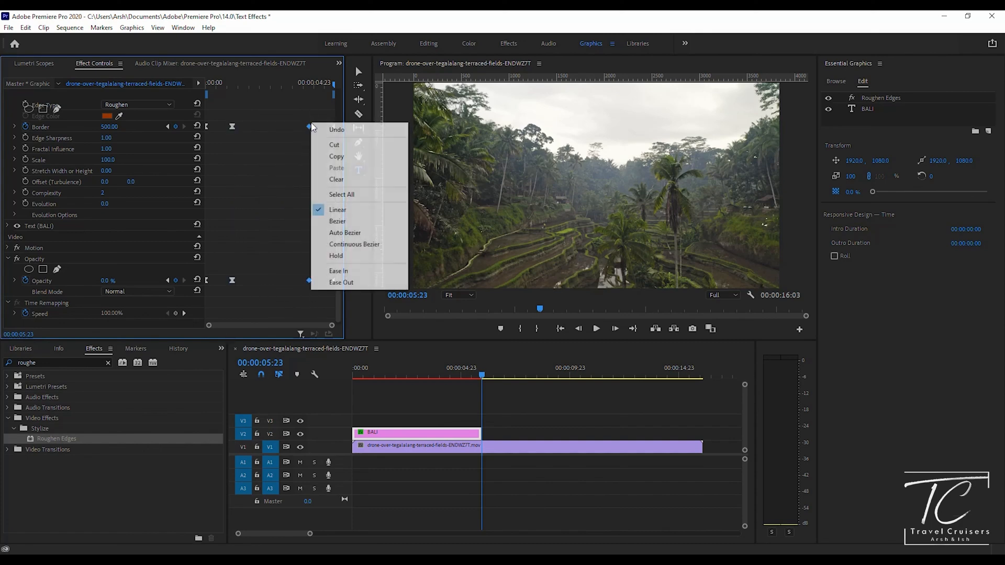
pyautogui.click(357, 281)
pyautogui.moveTo(329, 298); pyautogui.dragTo(336, 115)
pyautogui.rightClick(334, 125)
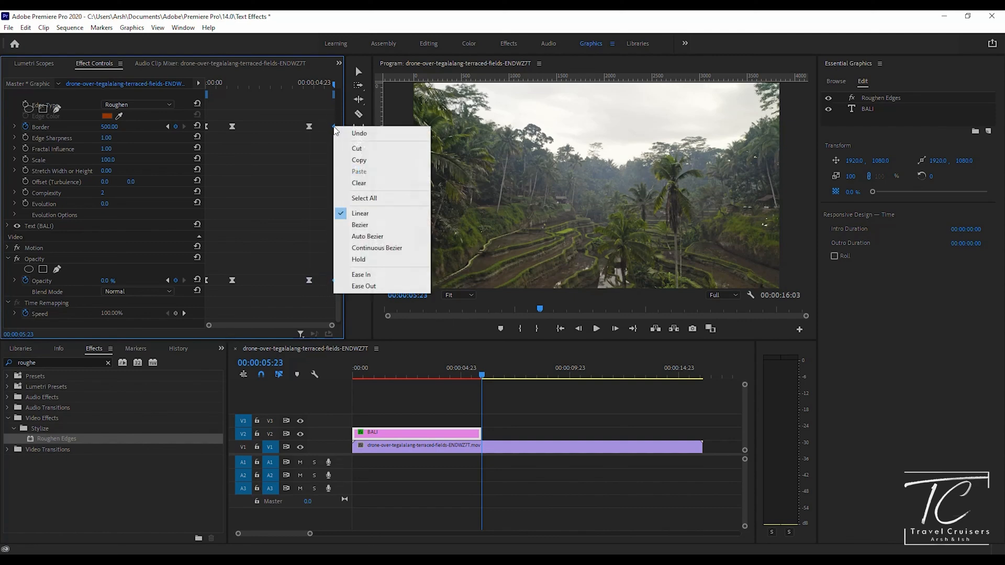
pyautogui.click(360, 273)
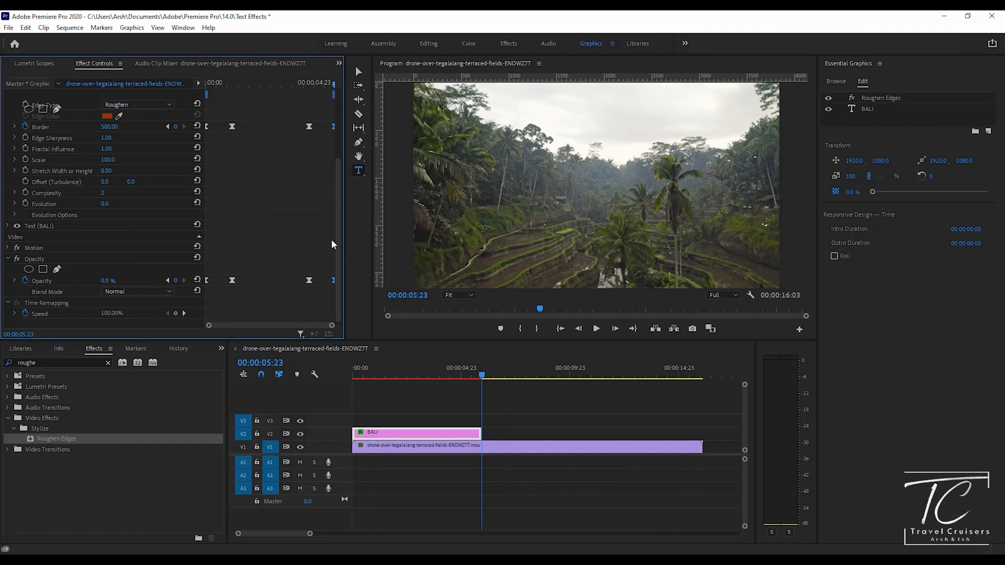
# Enable keyframing for the BALI title's Vector Motion Scale at 00:00:00:00 and set the value to 70
pyautogui.moveTo(338, 243); pyautogui.dragTo(340, 160)
pyautogui.moveTo(481, 373); pyautogui.dragTo(353, 373)
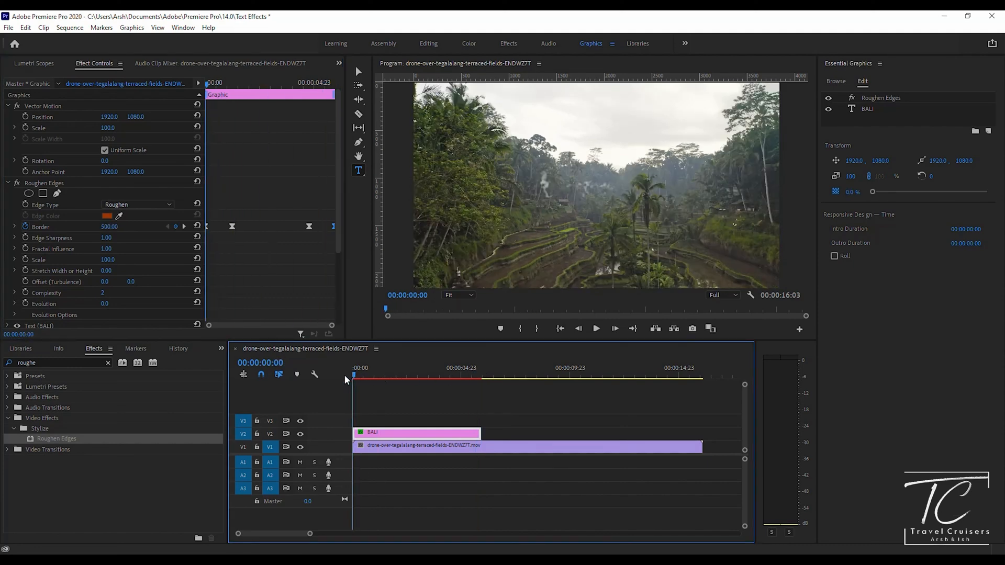
pyautogui.click(23, 128)
pyautogui.click(115, 126)
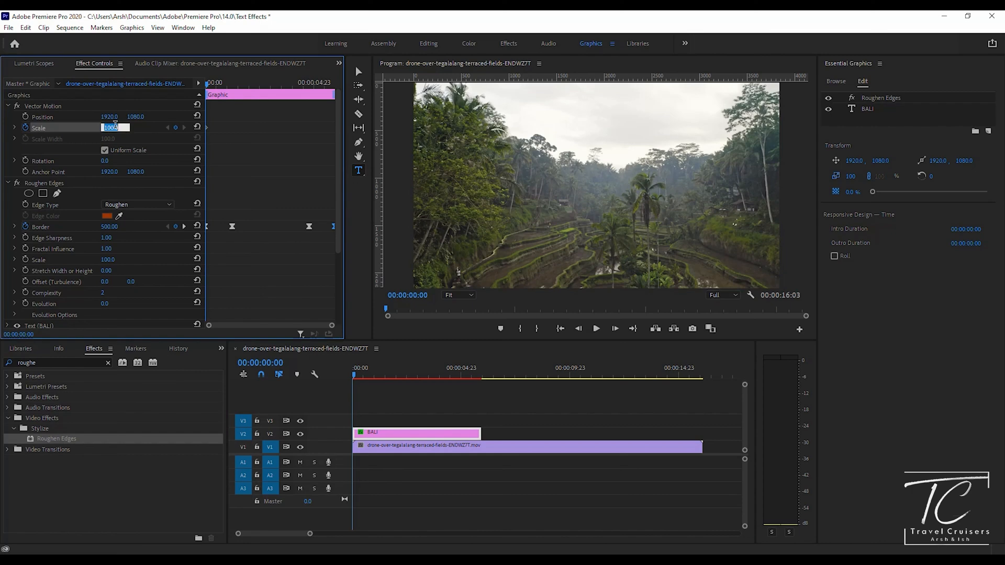
pyautogui.write('70')
pyautogui.press('Return')
# Add a Vector Motion Scale keyframe of 100 at 00:00:05:23, the end of the BALI title
pyautogui.moveTo(207, 84); pyautogui.dragTo(338, 99)
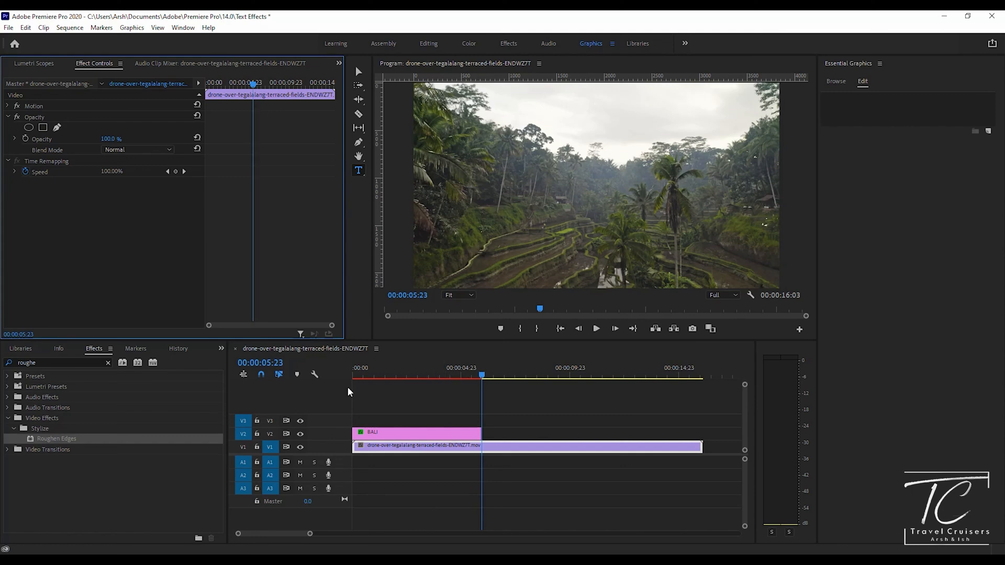
pyautogui.click(390, 434)
pyautogui.click(115, 126)
pyautogui.write('100')
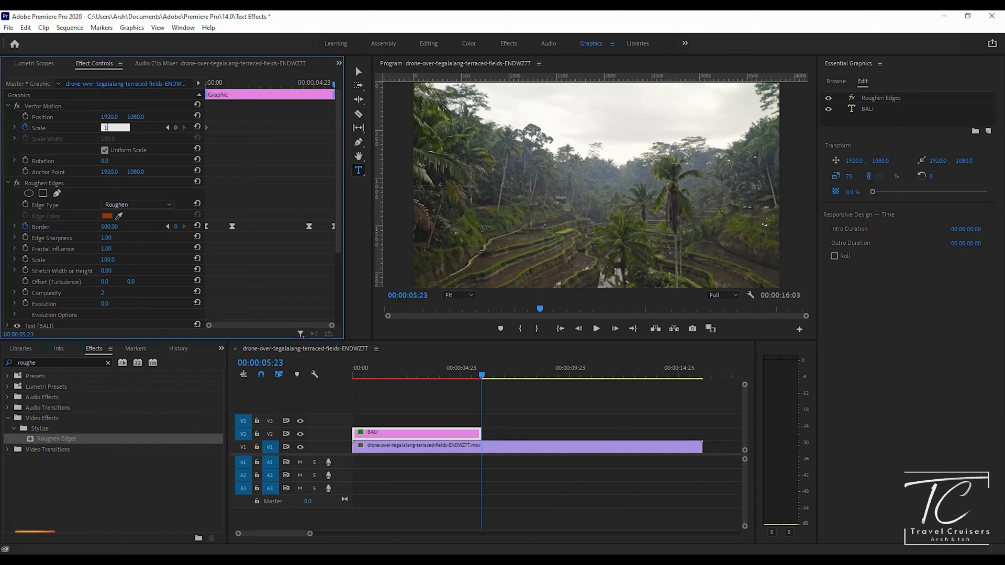
pyautogui.press('Return')
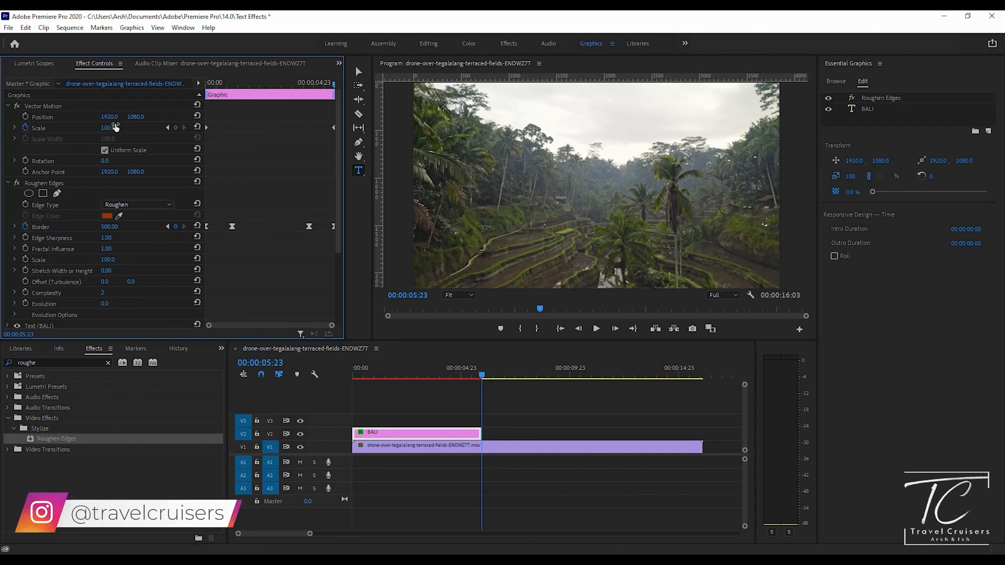
# Apply Ease Out to the first Scale keyframe and Ease In to the last one
pyautogui.rightClick(206, 128)
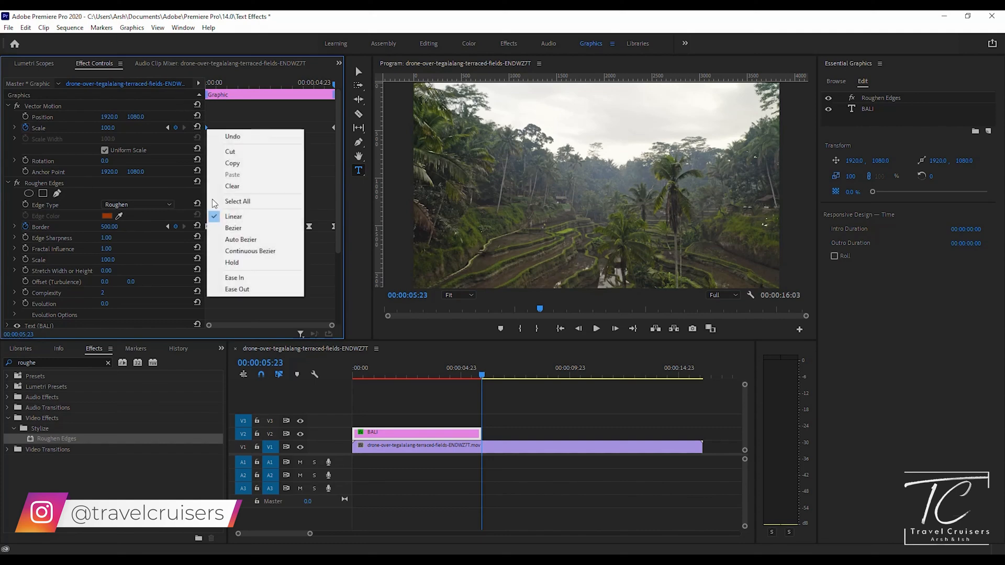
pyautogui.click(250, 289)
pyautogui.rightClick(334, 127)
pyautogui.click(366, 274)
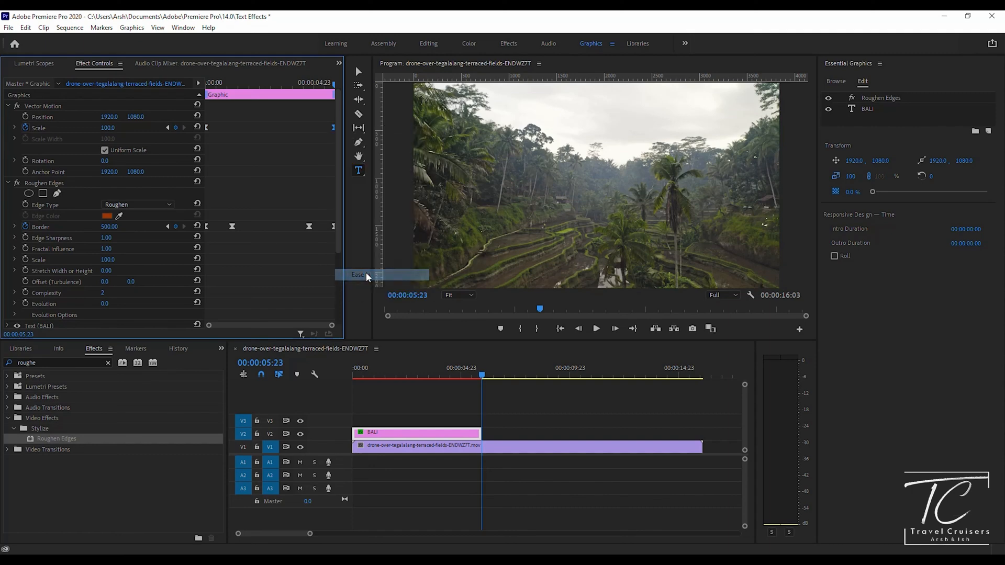
# Render the selected BALI title and preview the finished animation from the start of the sequence
pyautogui.moveTo(378, 367); pyautogui.dragTo(340, 369)
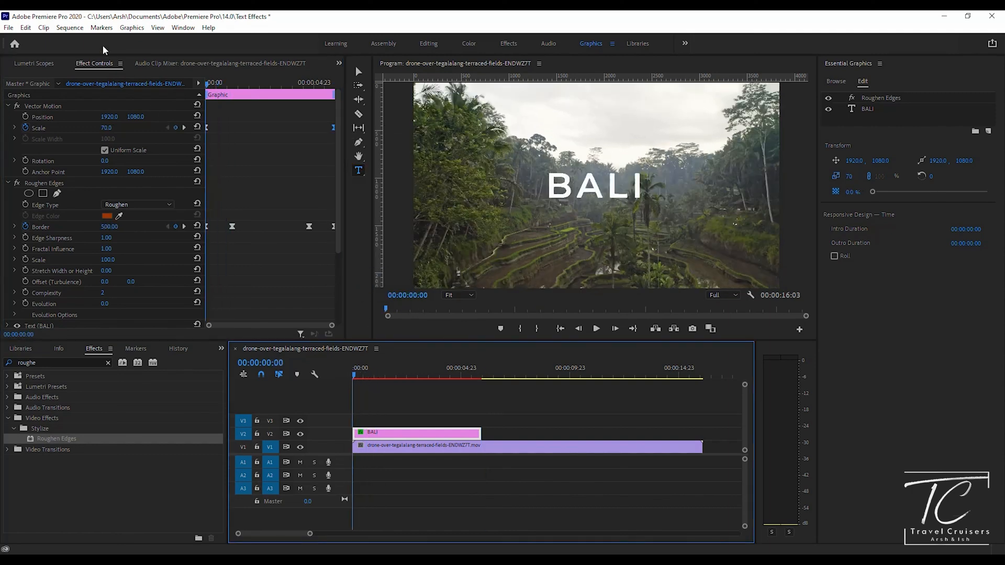
pyautogui.click(70, 27)
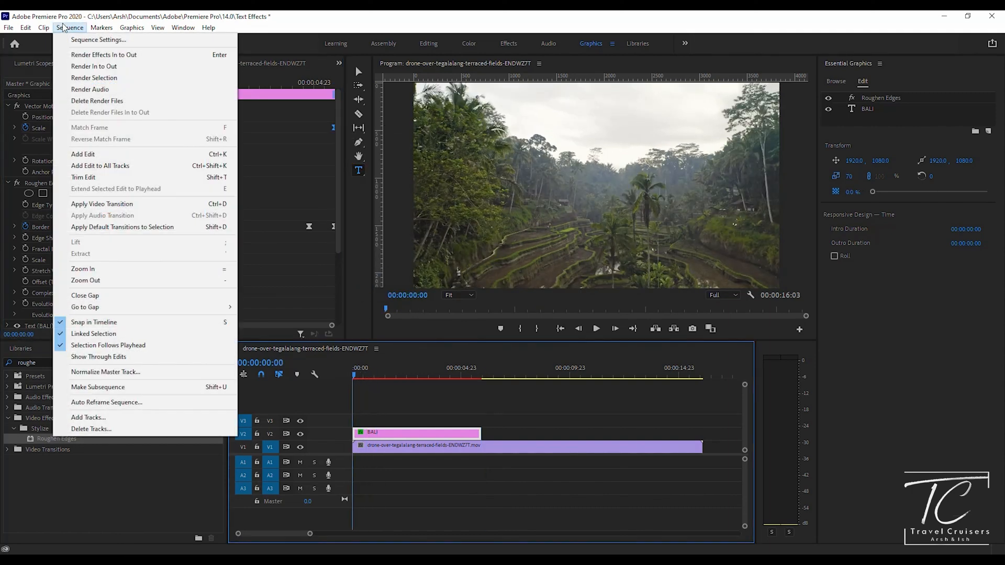
pyautogui.click(128, 77)
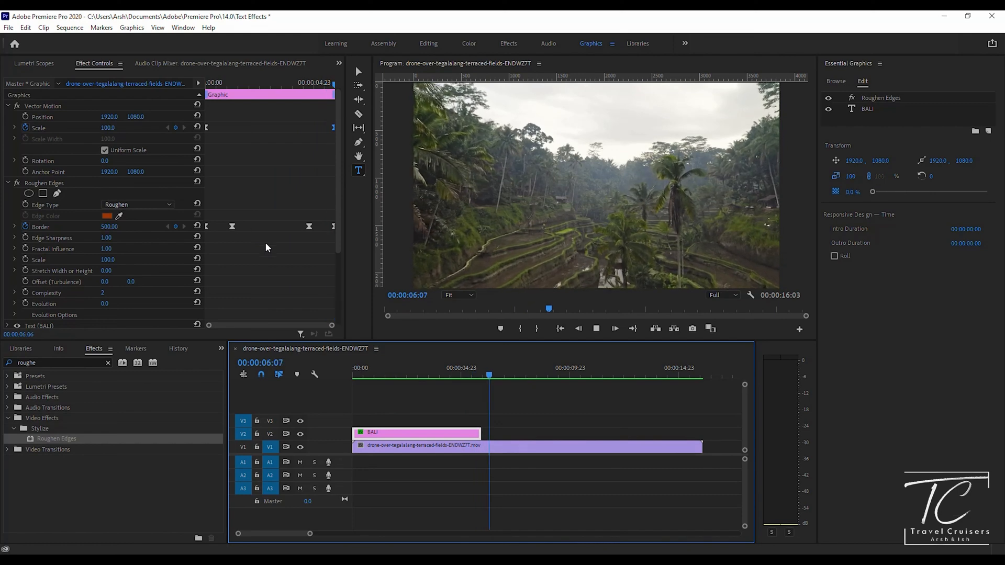
pyautogui.click(594, 329)
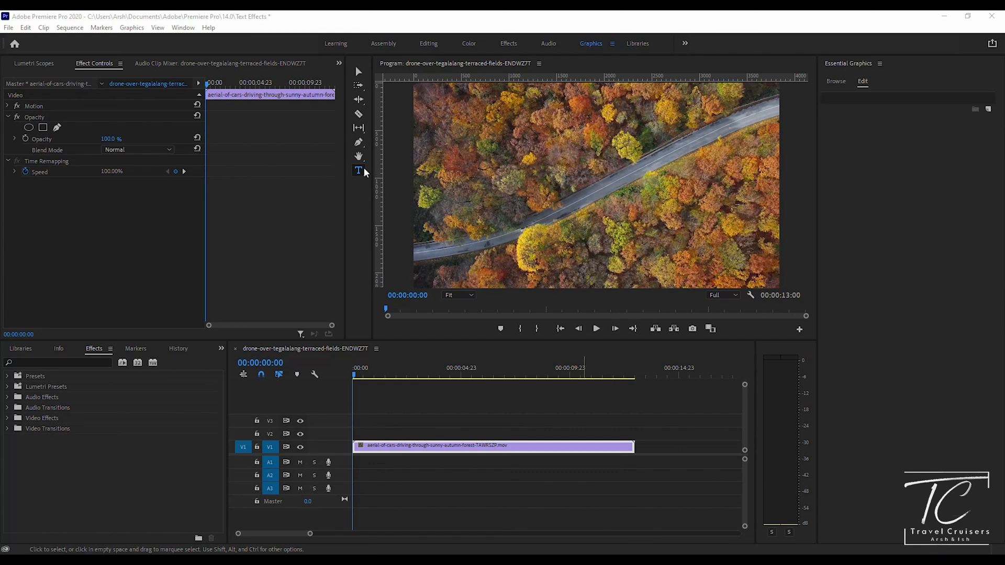
# Add a text layer reading "ROAD TRIP" over the autumn forest road clip
pyautogui.click(544, 152)
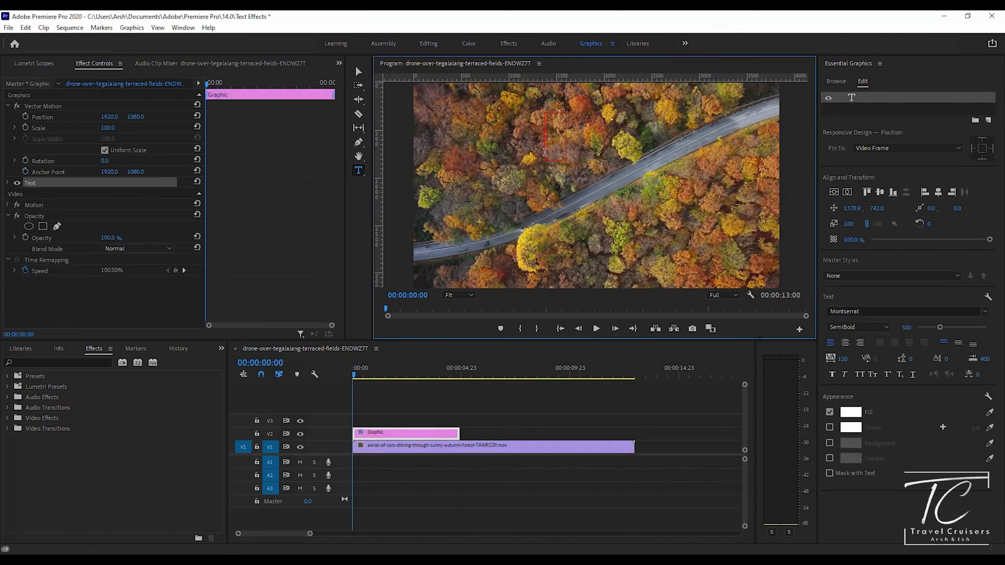
pyautogui.write('ROAD TRIP')
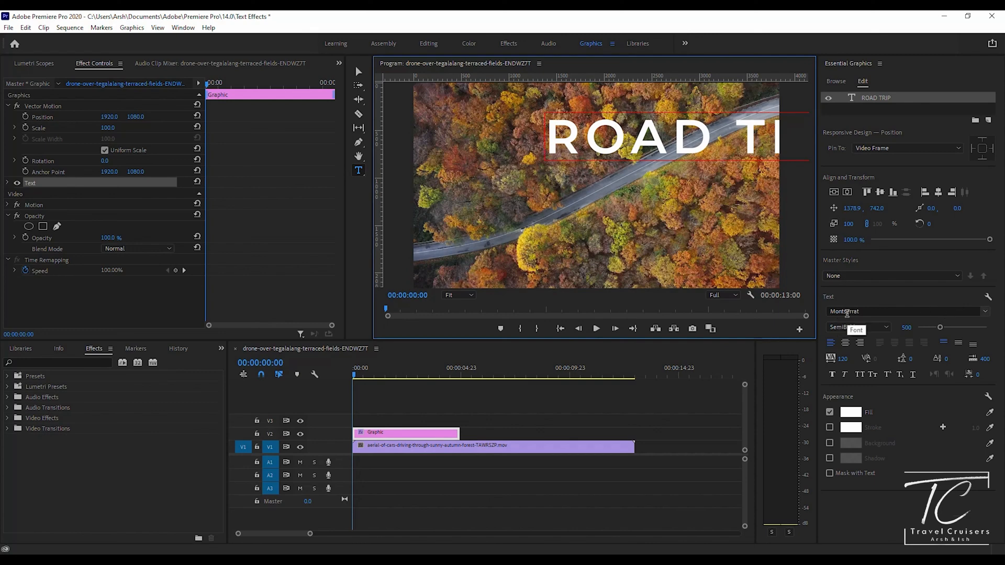
pyautogui.click(906, 328)
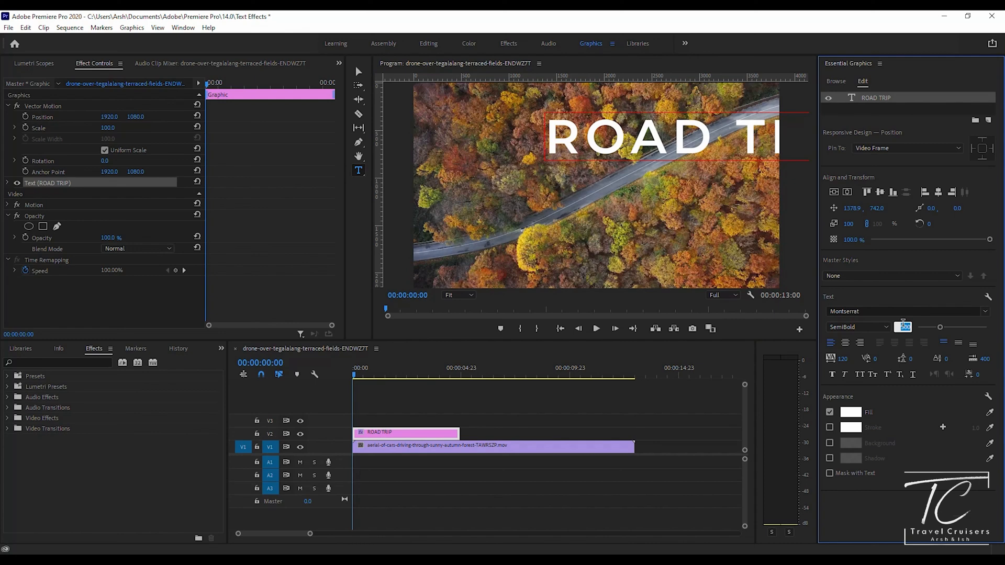
pyautogui.click(904, 327)
pyautogui.write('1')
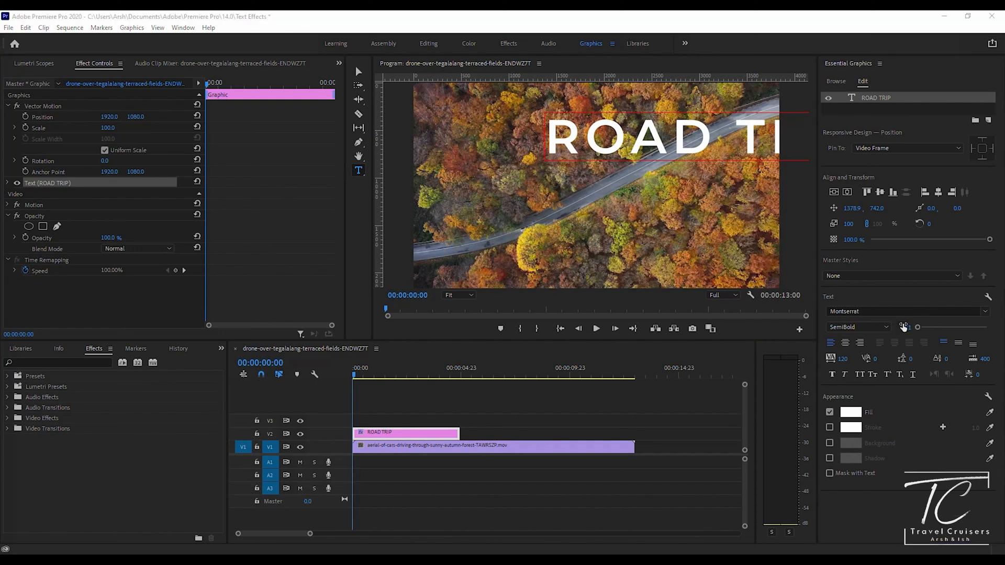
# Set the whole ROAD TRIP text's font size to 300 and centre it vertically in the frame
pyautogui.doubleClick(670, 145)
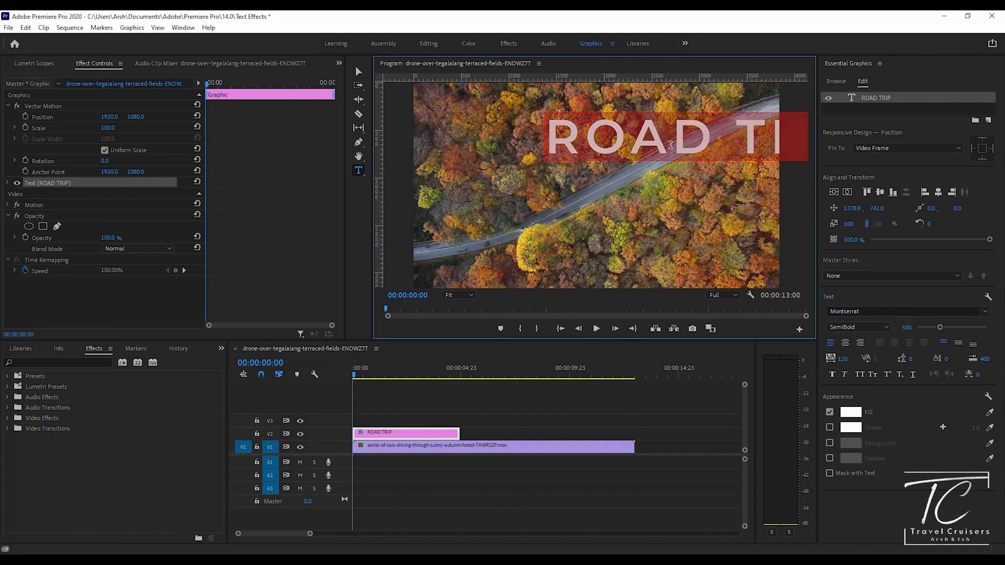
pyautogui.click(903, 327)
pyautogui.write('300')
pyautogui.press('Return')
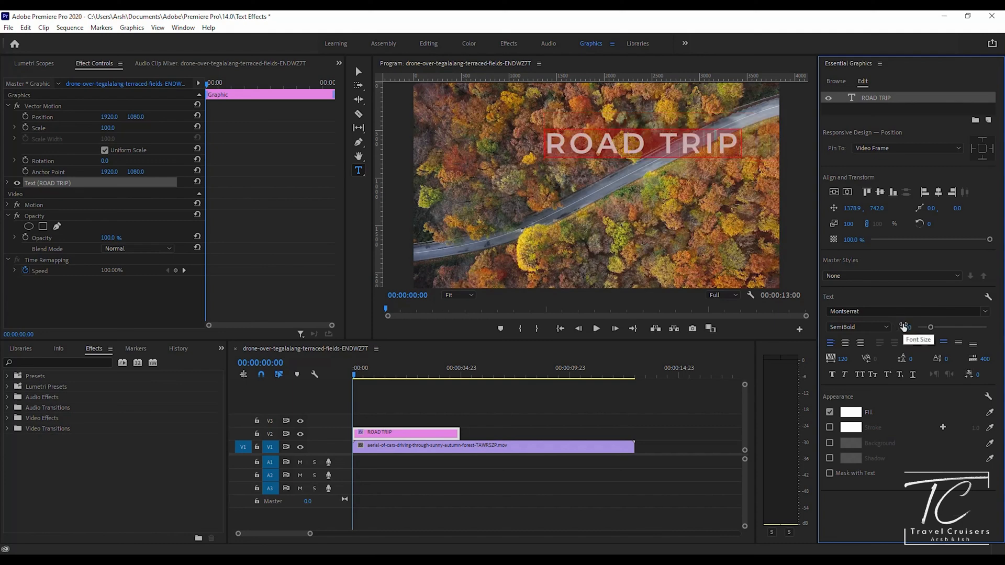
pyautogui.click(836, 192)
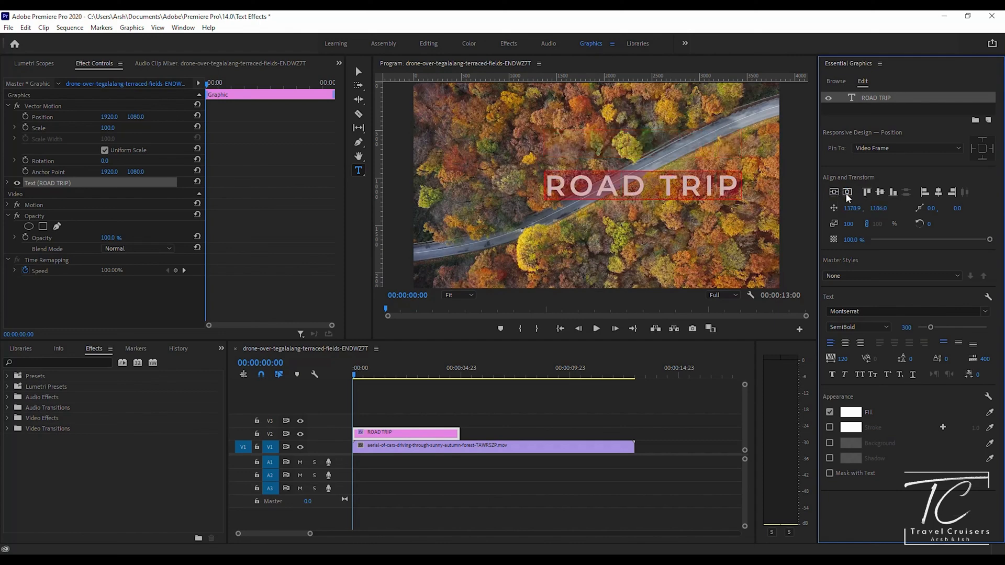
# Centre the ROAD TRIP text horizontally in the frame and add a second text layer reading "VLOG" just below it
pyautogui.click(847, 194)
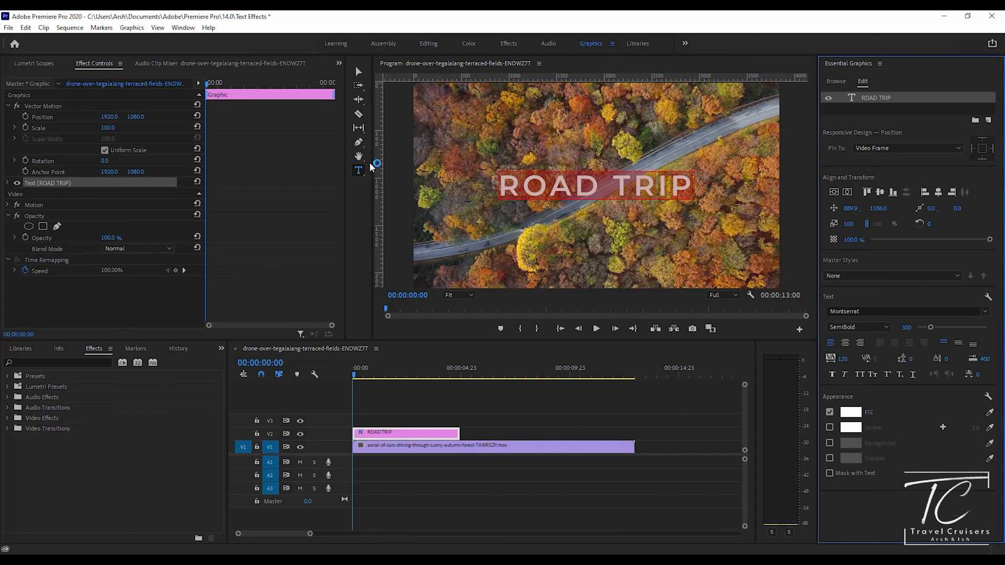
pyautogui.click(528, 229)
pyautogui.click(524, 223)
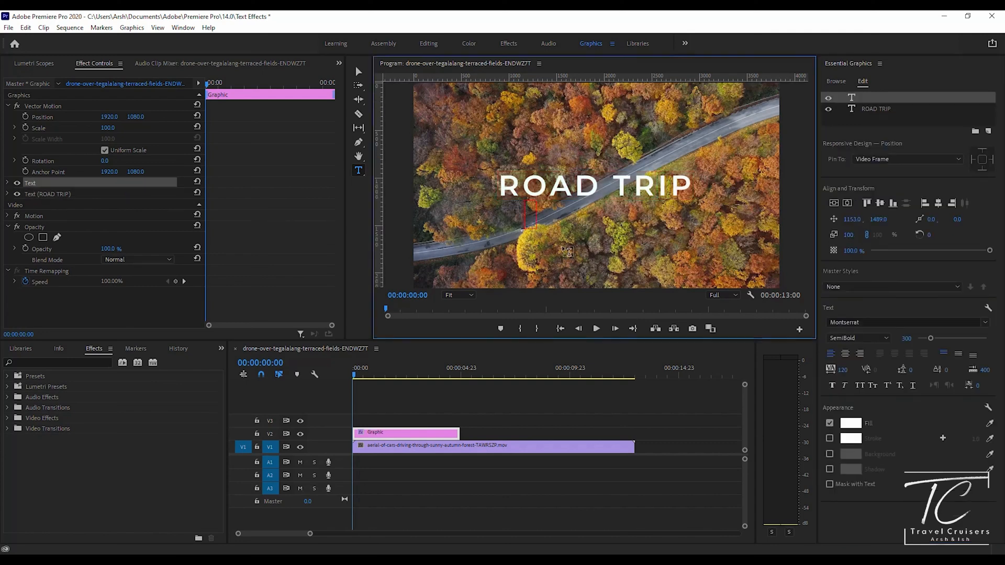
pyautogui.write('VLOG')
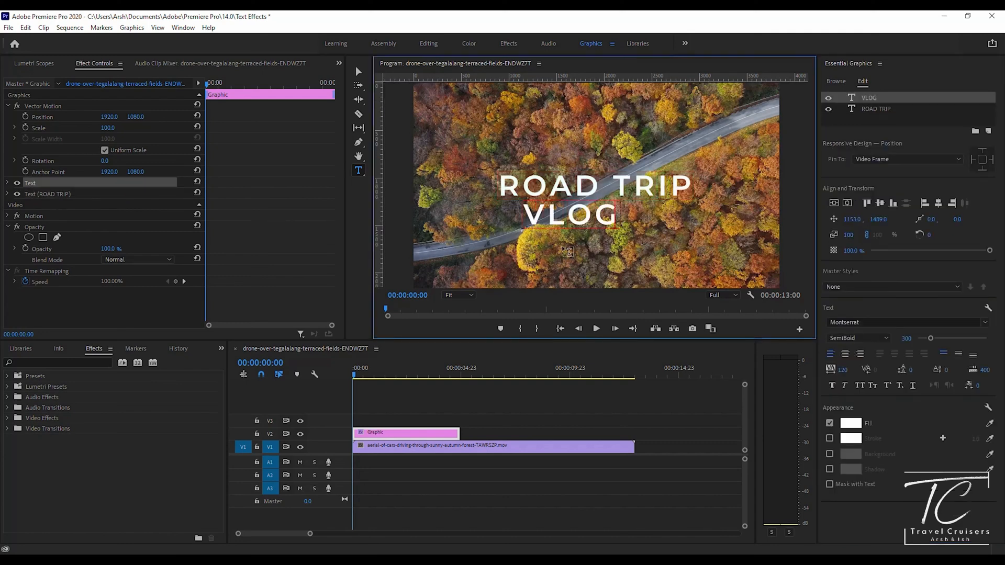
# Set the font style of the whole ROAD TRIP text to Light
pyautogui.doubleClick(567, 206)
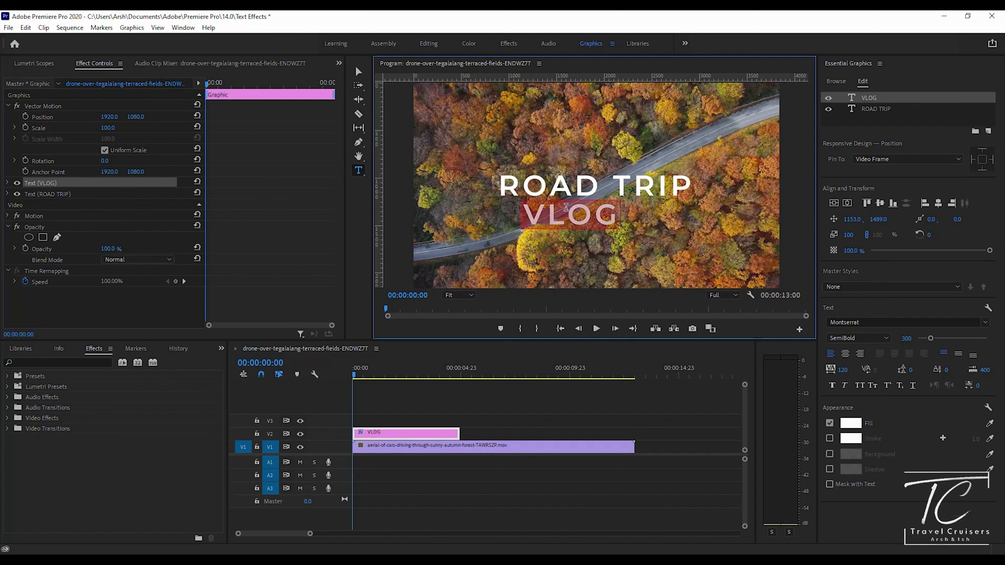
pyautogui.click(857, 338)
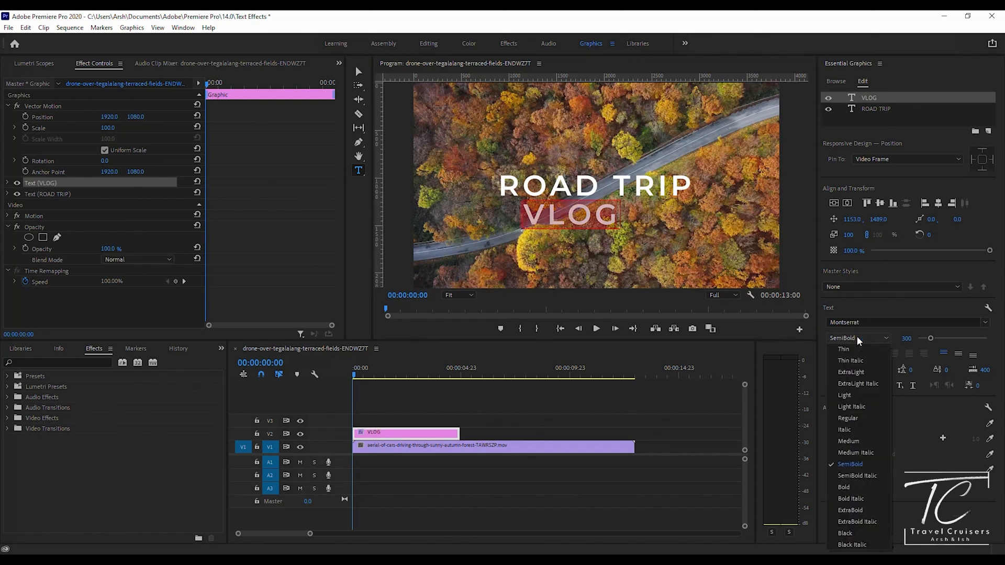
pyautogui.click(585, 194)
pyautogui.tripleClick(585, 194)
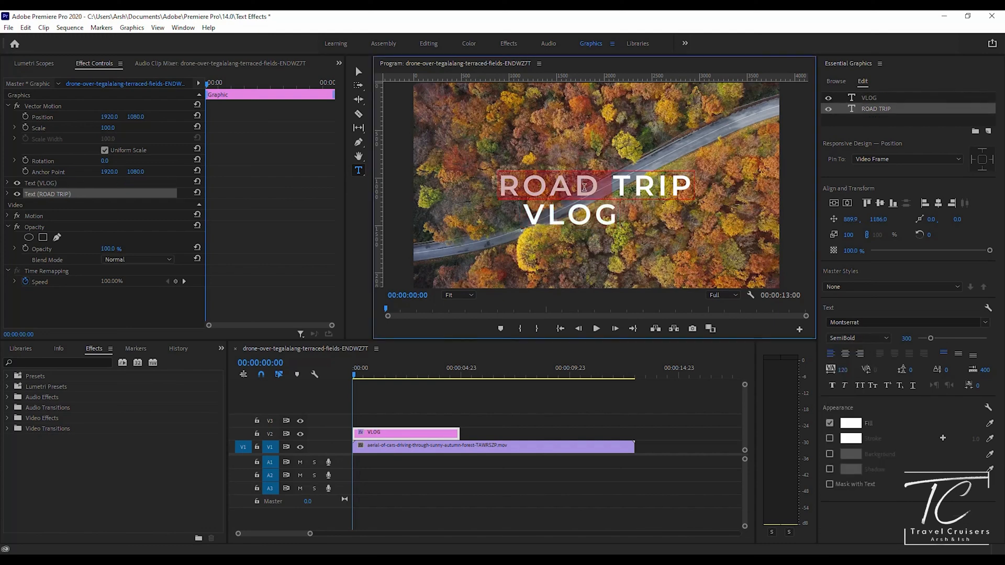
pyautogui.click(853, 335)
pyautogui.click(854, 397)
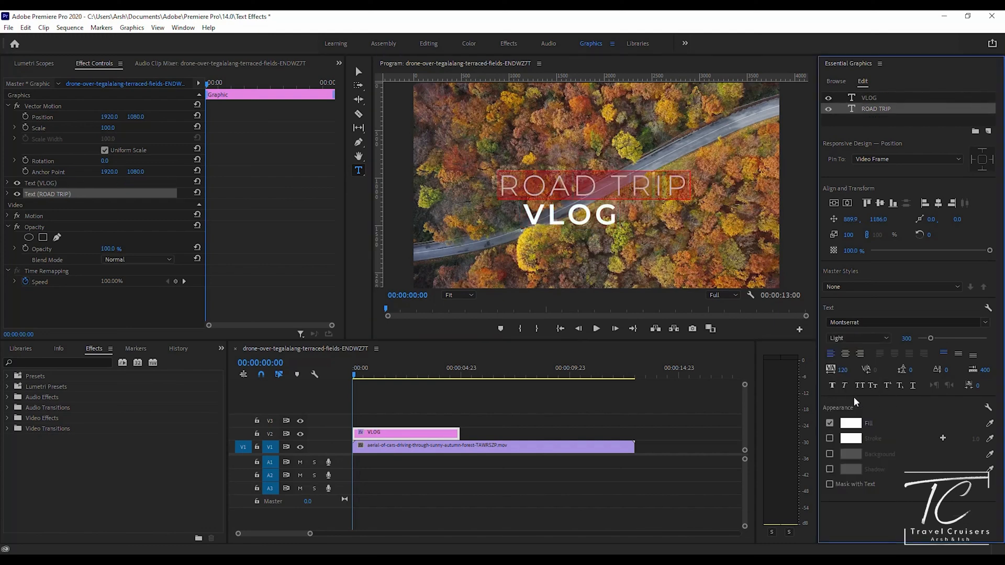
# Format the VLOG text with the ExtraLight font style, tracking of 70 and a font size of 150
pyautogui.click(601, 214)
pyautogui.click(845, 338)
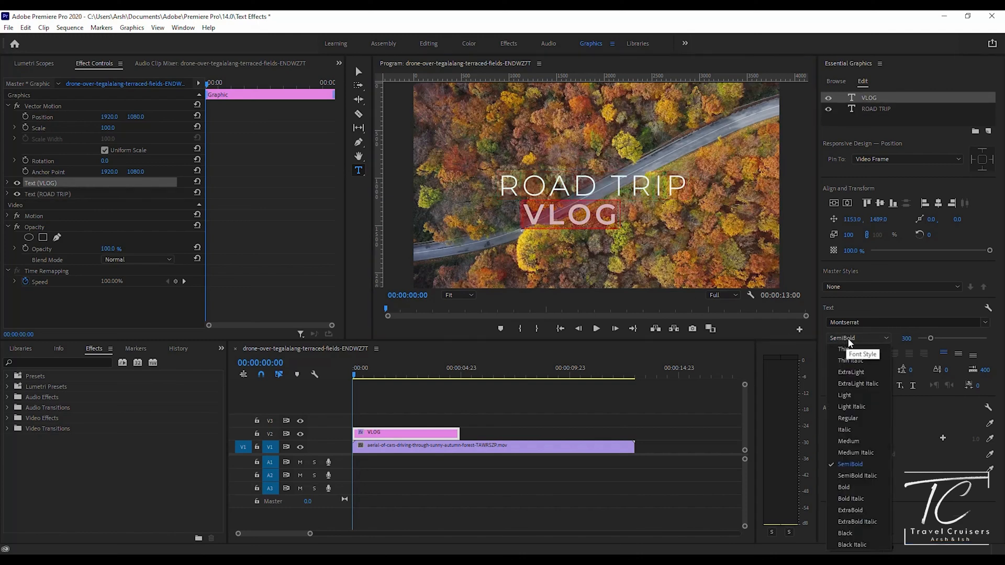
pyautogui.click(865, 371)
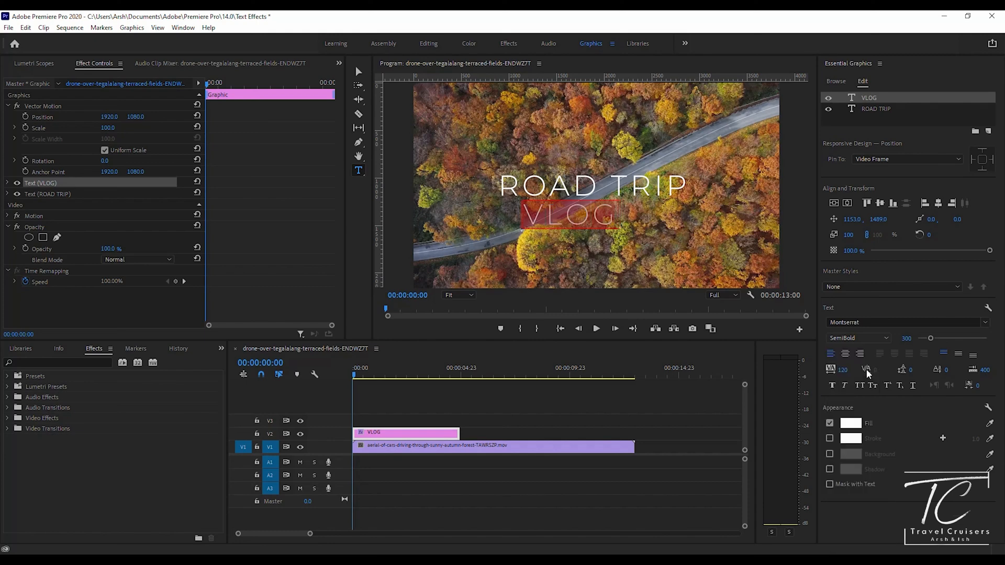
pyautogui.click(841, 370)
pyautogui.write('70')
pyautogui.press('Return')
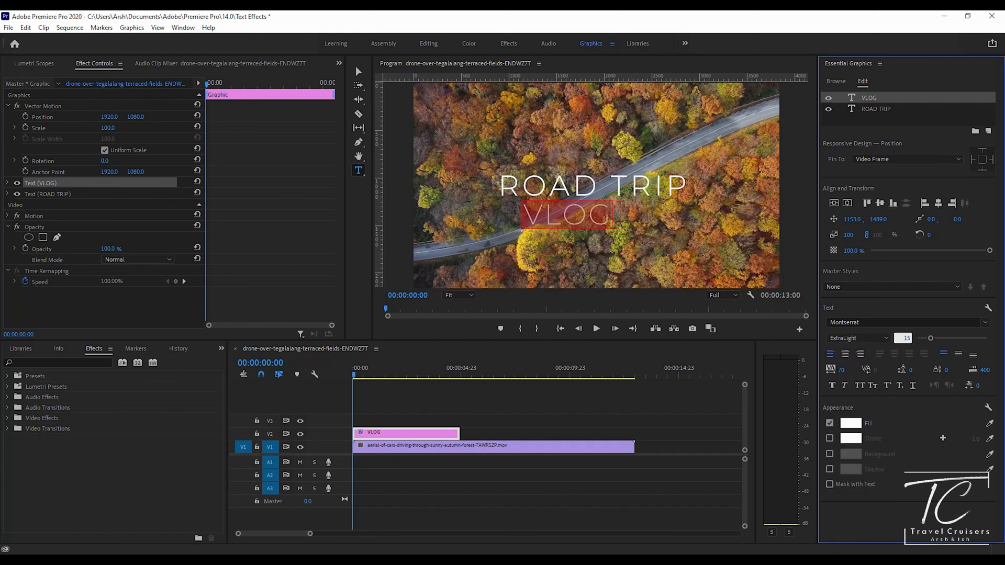
pyautogui.moveTo(906, 338); pyautogui.dragTo(902, 337)
# Centre VLOG in the frame, then stack it closely below ROAD TRIP, with ROAD TRIP's vertical position set to 1063
pyautogui.click(847, 203)
pyautogui.click(833, 203)
pyautogui.moveTo(877, 220); pyautogui.dragTo(942, 220)
pyautogui.click(868, 109)
pyautogui.moveTo(877, 220); pyautogui.dragTo(845, 219)
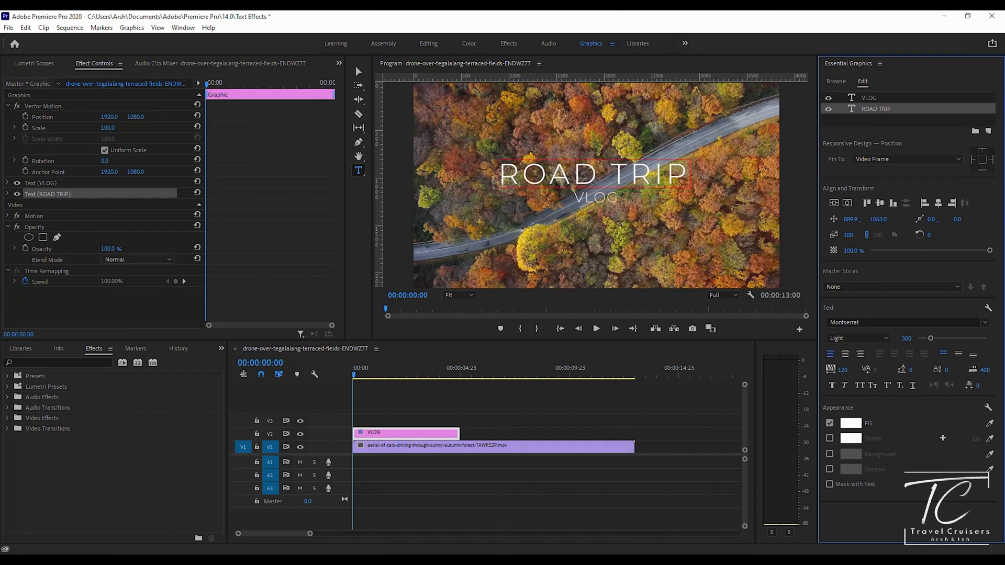
pyautogui.click(858, 99)
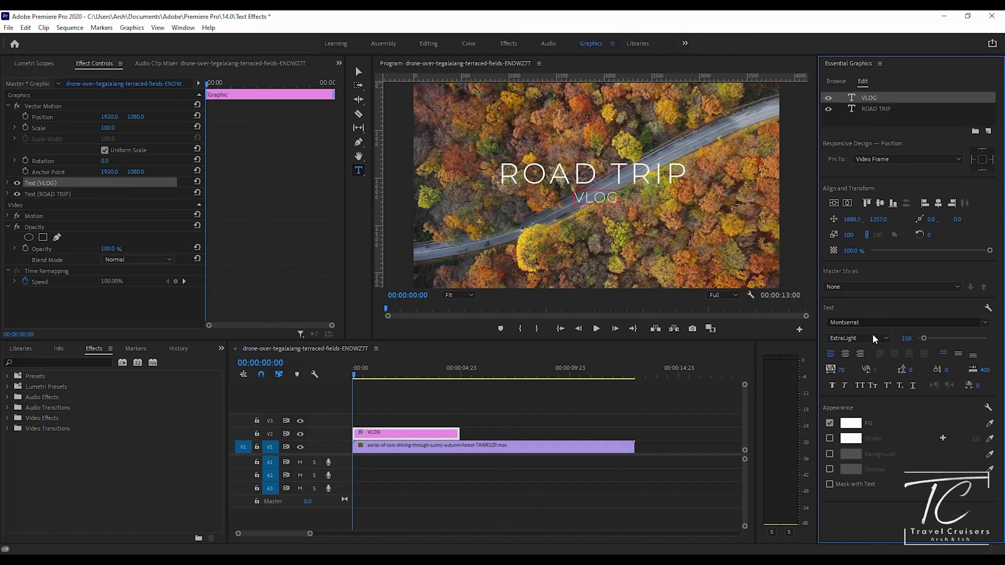
pyautogui.moveTo(874, 220); pyautogui.dragTo(880, 220)
# Search the effects for "blur" and apply Gaussian Blur to the title clip on V2
pyautogui.moveTo(353, 372)
pyautogui.mouseDown()
pyautogui.moveTo(343, 372)
pyautogui.moveTo(503, 381)
pyautogui.moveTo(353, 372)
pyautogui.mouseUp()
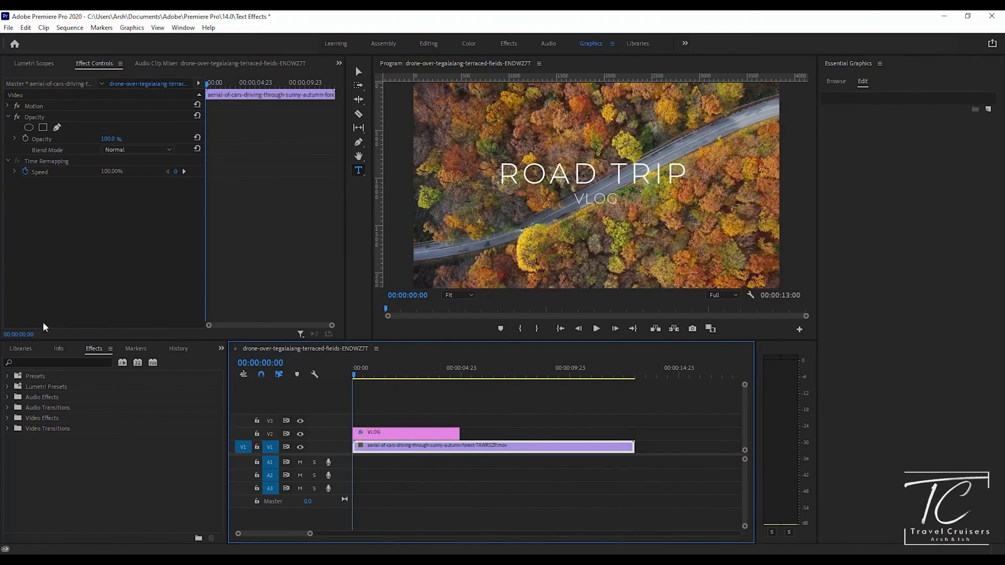
pyautogui.click(96, 362)
pyautogui.write('blu')
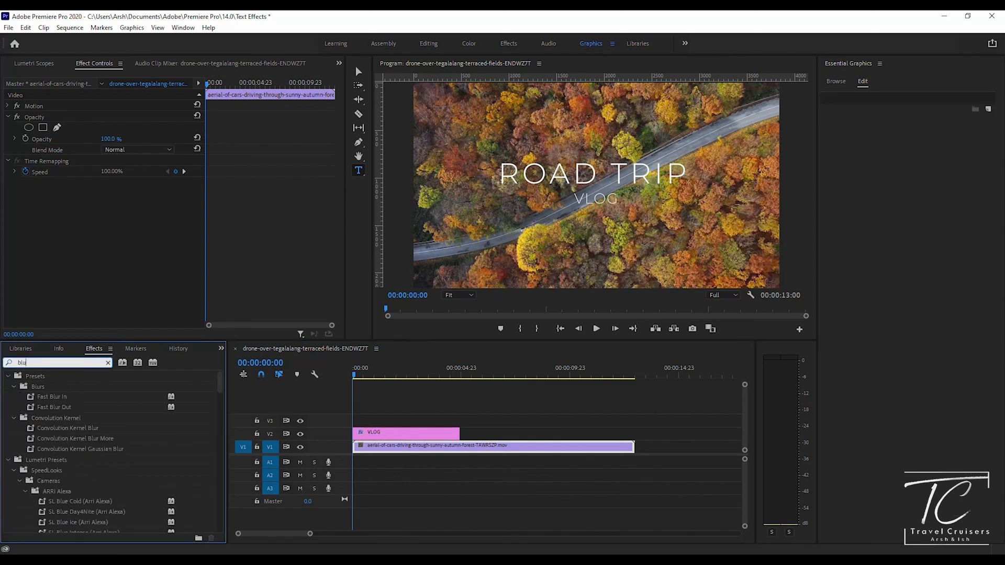
pyautogui.write('r')
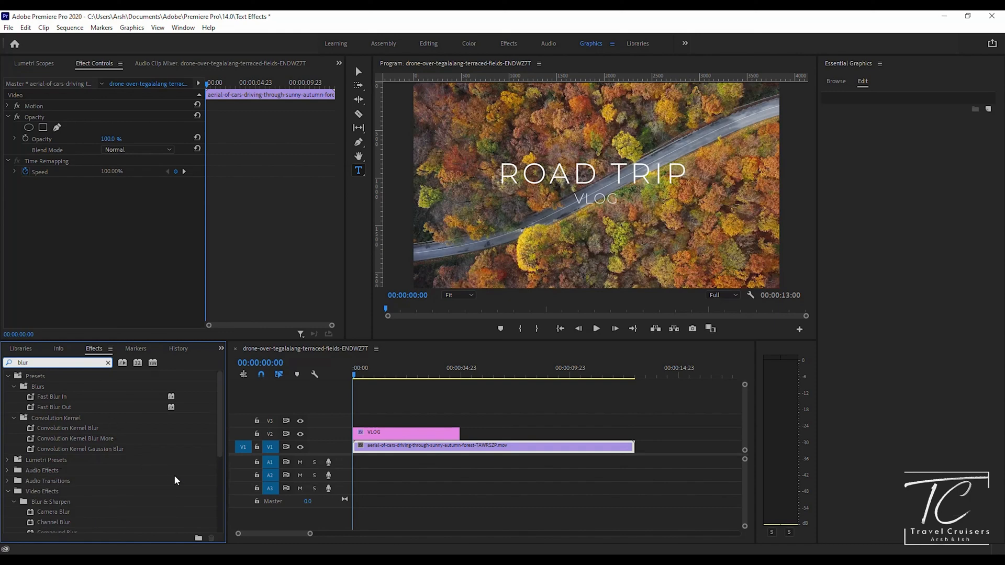
pyautogui.moveTo(218, 422); pyautogui.dragTo(226, 473)
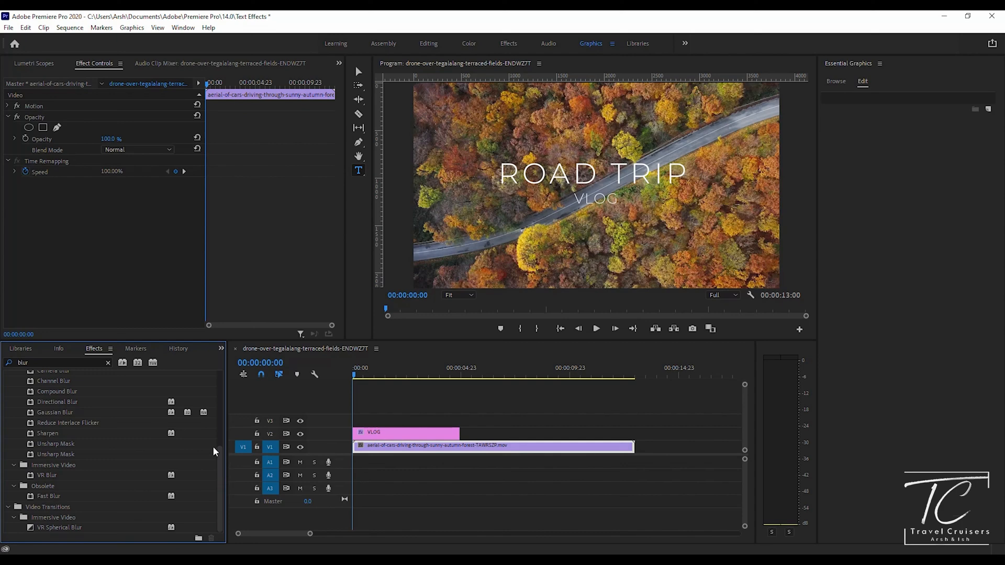
pyautogui.moveTo(45, 412); pyautogui.dragTo(392, 437)
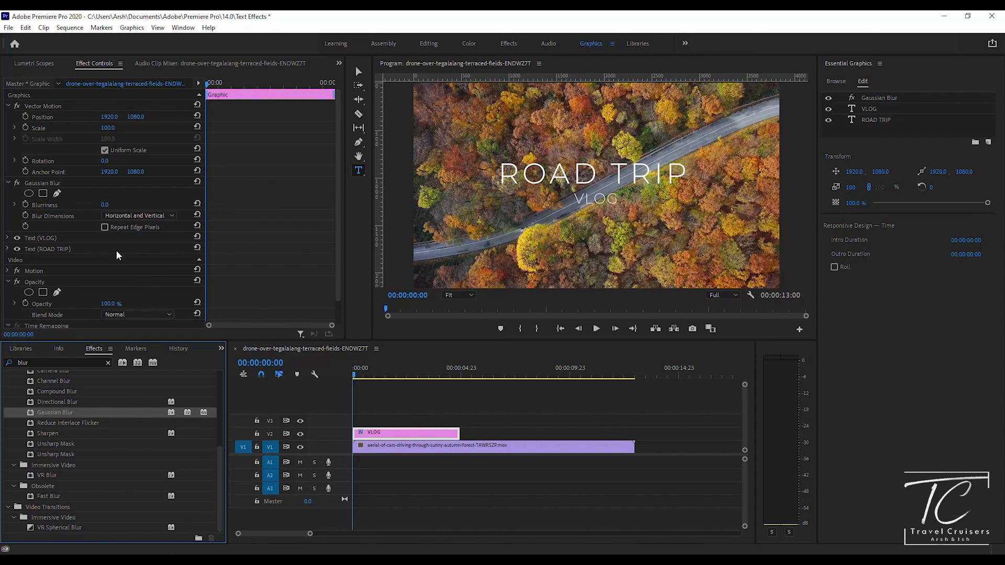
# Add a Blurriness keyframe of 250 at the start of the title clip
pyautogui.click(24, 205)
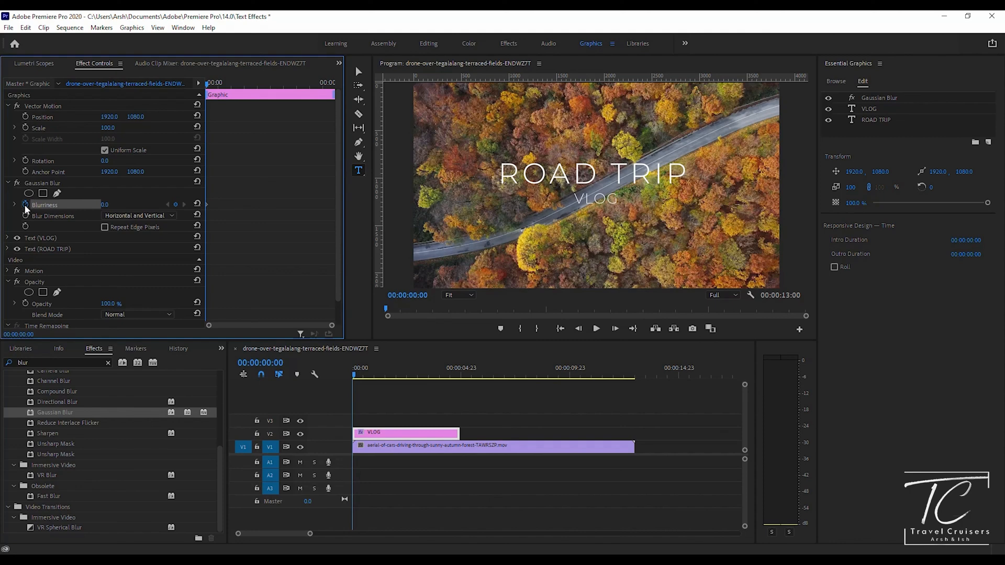
pyautogui.click(114, 204)
pyautogui.write('250')
pyautogui.press('Return')
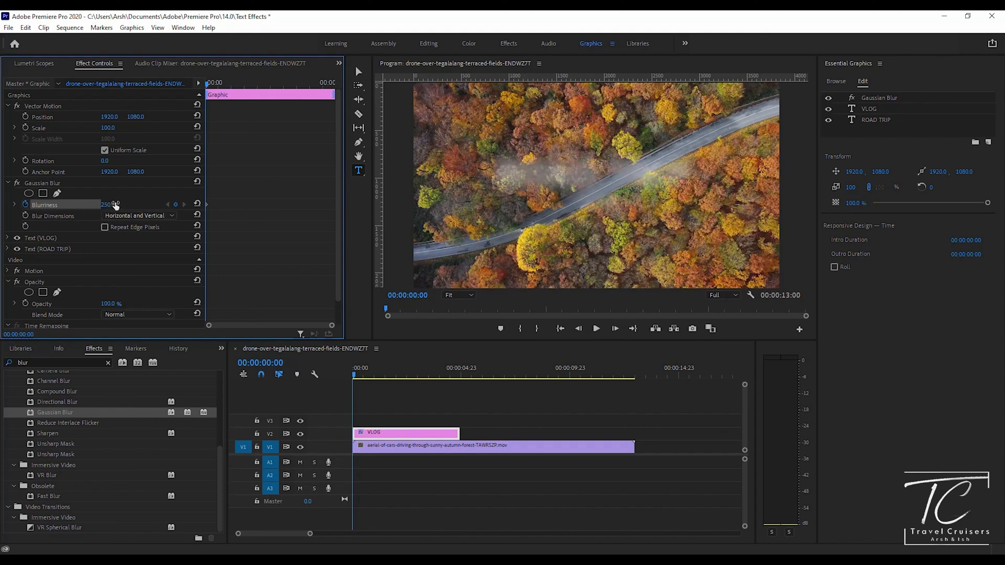
# Play from the start to 00:00:01:01 and add a Blurriness keyframe of 0 there
pyautogui.click(354, 381)
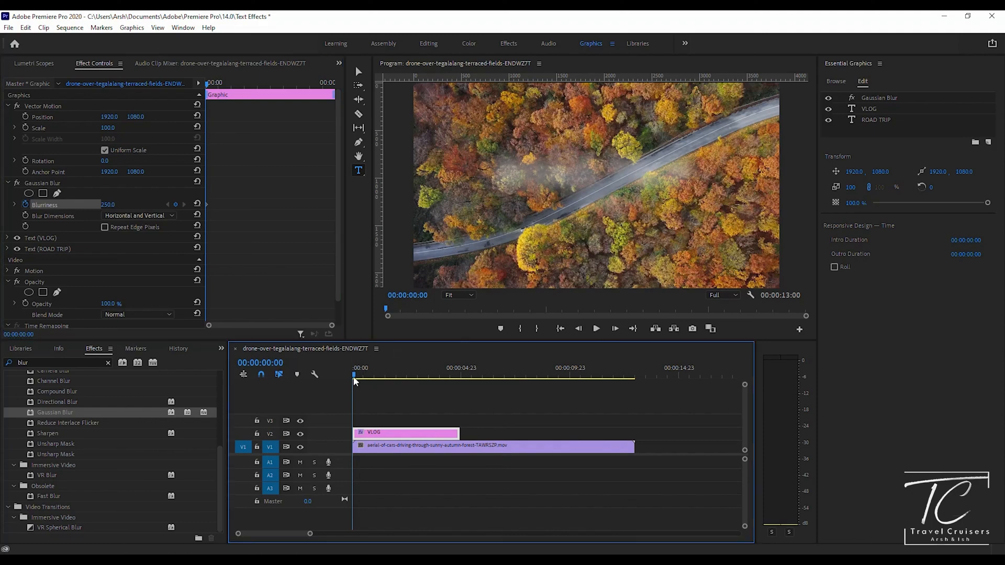
pyautogui.press('space')
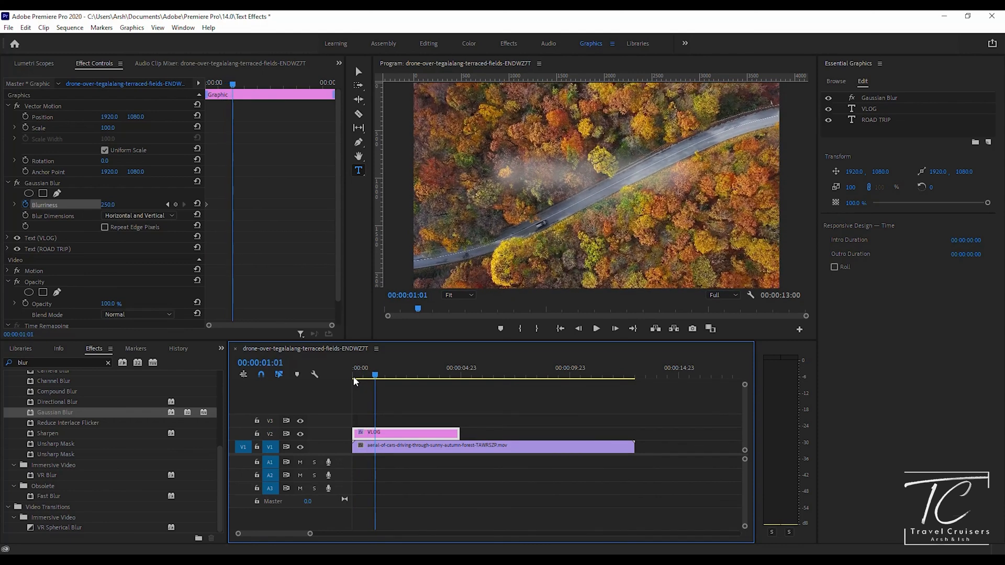
pyautogui.click(114, 203)
pyautogui.write('0')
pyautogui.press('Return')
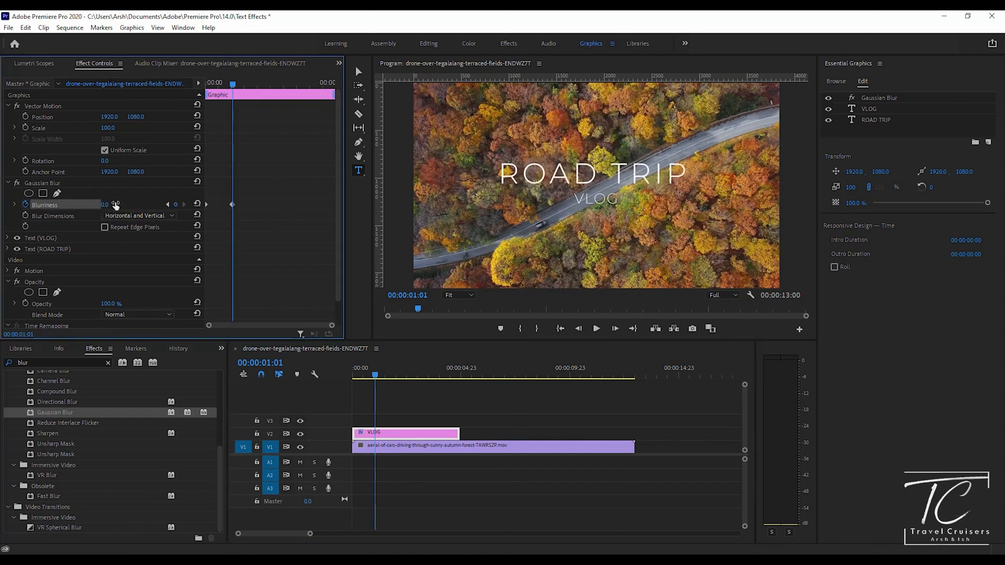
# Add a Blurriness keyframe of 250 at the end of the title clip, at 00:00:04:22
pyautogui.click(458, 375)
pyautogui.moveTo(458, 376); pyautogui.dragTo(459, 377)
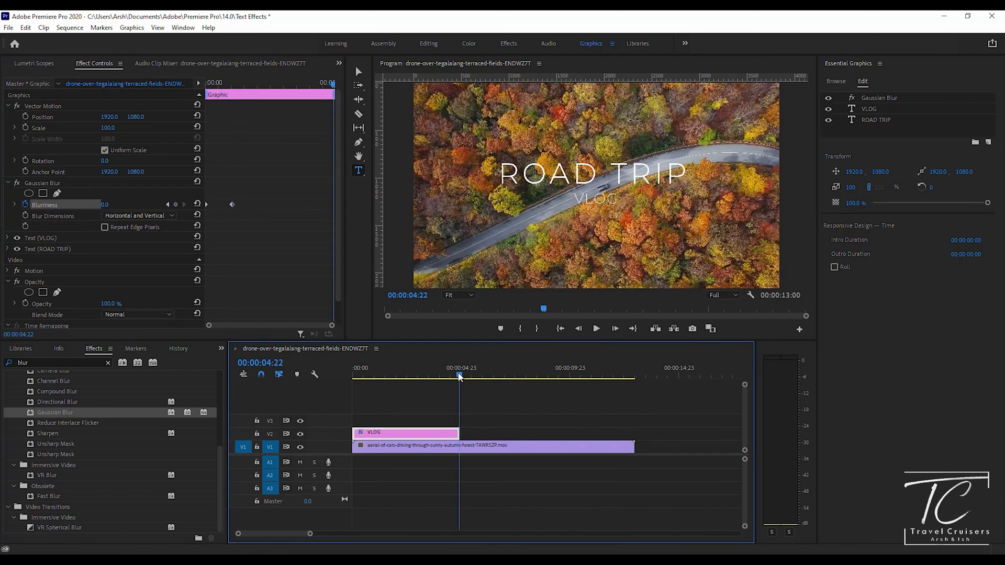
pyautogui.click(108, 205)
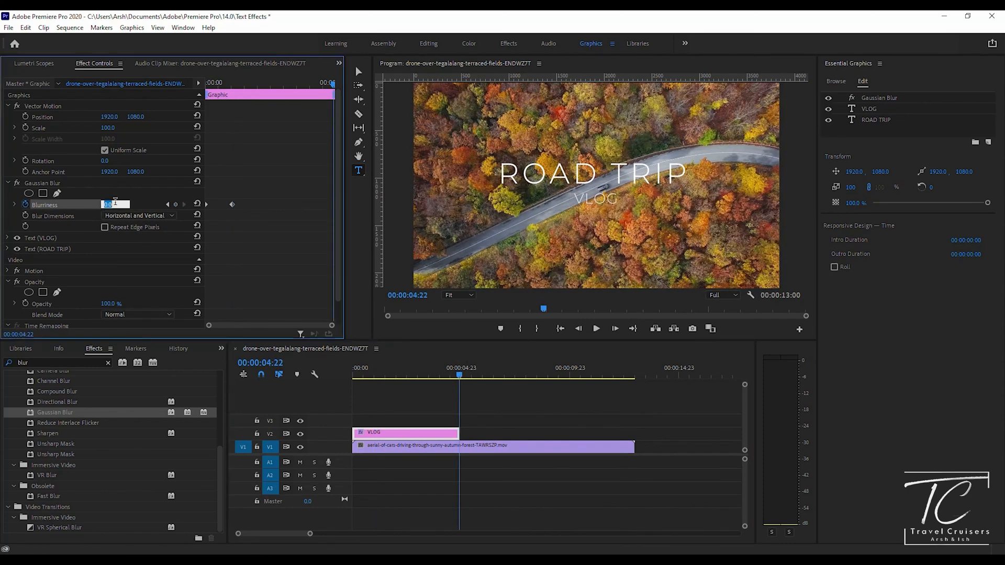
pyautogui.write('250')
pyautogui.press('Return')
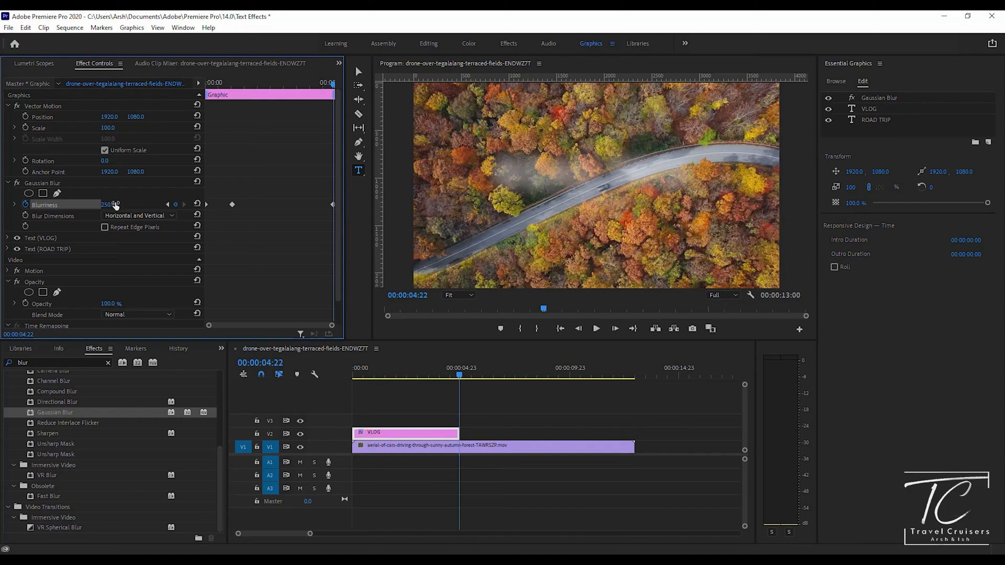
# Step back about one second to 00:00:03:21 and add a Blurriness keyframe of 0
pyautogui.press('Left')
pyautogui.press('Left')
pyautogui.press('Left')
pyautogui.press('Left')
pyautogui.press('Left')
pyautogui.press('Left')
pyautogui.press('Left')
pyautogui.press('Left')
pyautogui.press('Left')
pyautogui.press('Left')
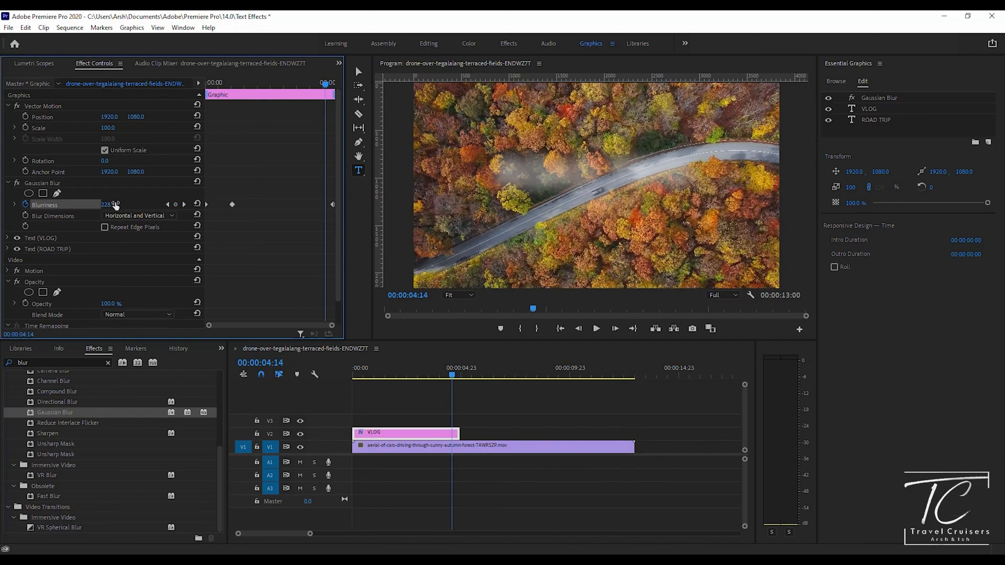
pyautogui.press('Left')
pyautogui.press('Left')
pyautogui.press('Left')
pyautogui.press('Left')
pyautogui.press('Left')
pyautogui.press('Left')
pyautogui.press('Left')
pyautogui.press('Left')
pyautogui.press('Left')
pyautogui.press('Left')
pyautogui.press('Left')
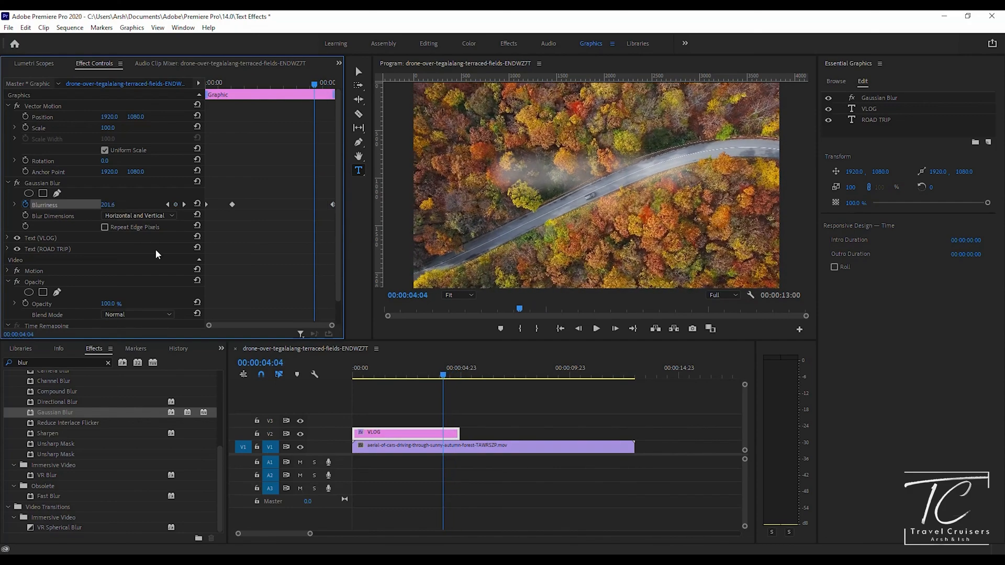
pyautogui.press('Left')
pyautogui.press('Left')
pyautogui.press('Left')
pyautogui.press('Left')
pyautogui.press('Left')
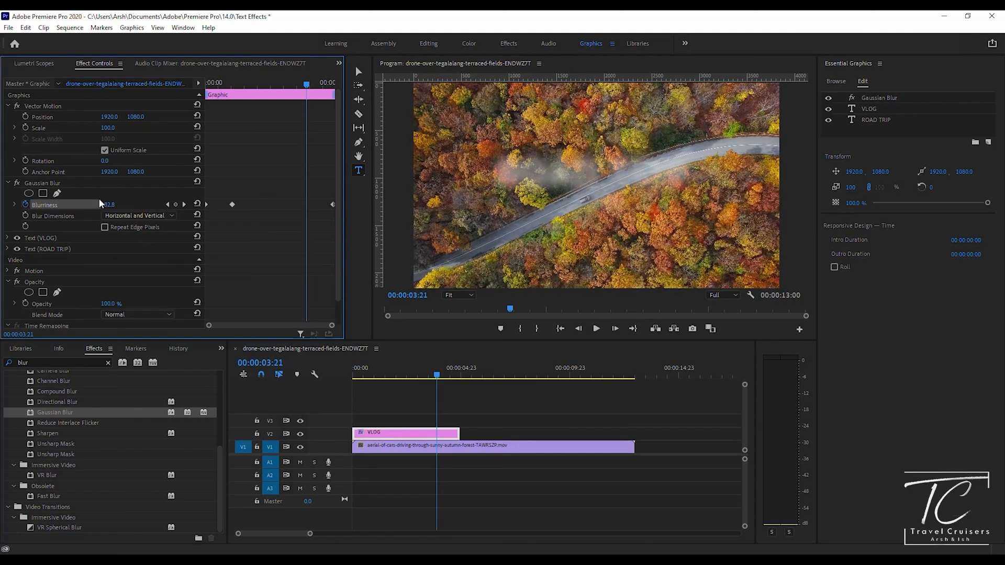
pyautogui.click(111, 204)
pyautogui.write('0')
pyautogui.press('Return')
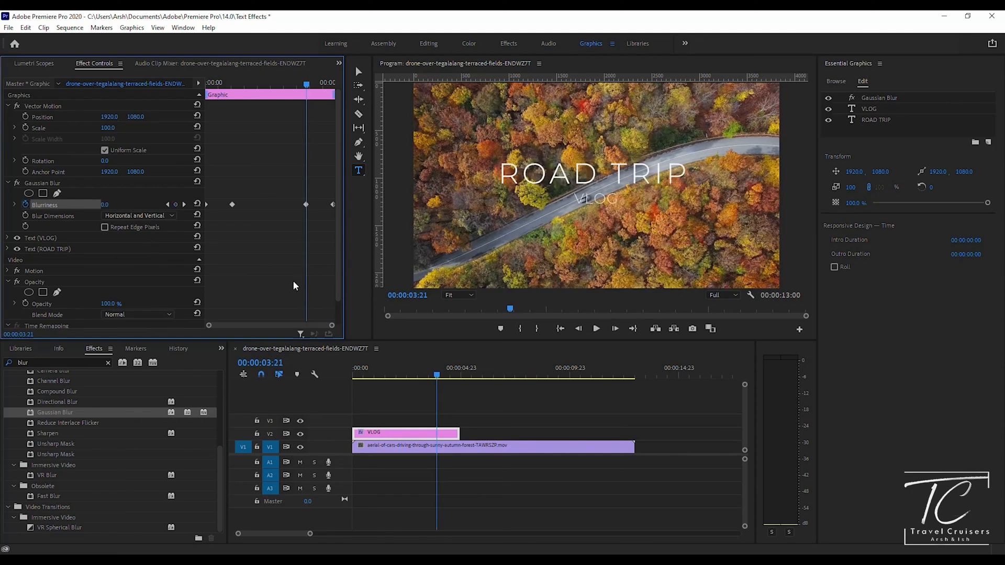
# Return to the start of the sequence and add an Opacity keyframe of 0% to the title clip
pyautogui.click(417, 373)
pyautogui.click(351, 366)
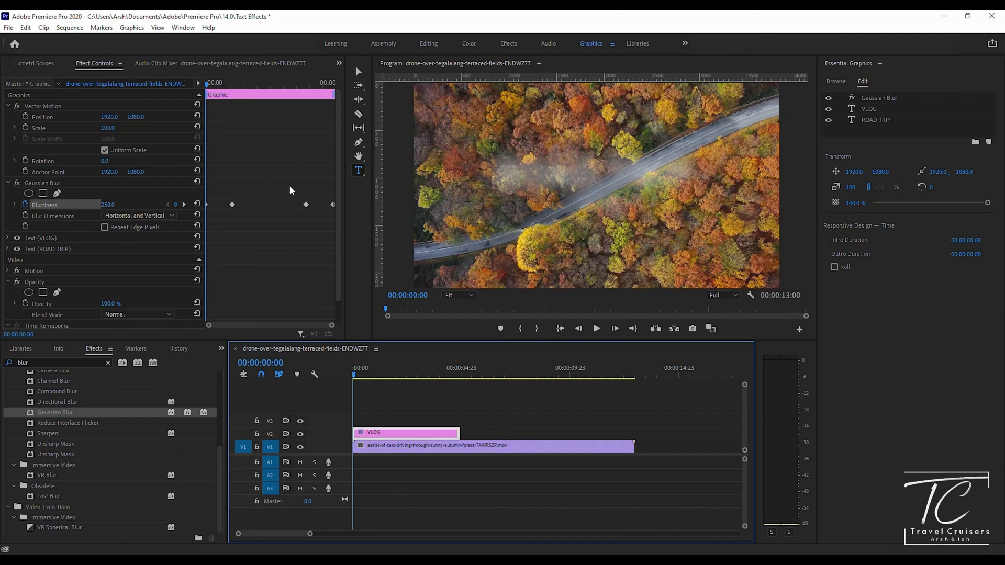
pyautogui.moveTo(338, 184); pyautogui.dragTo(339, 191)
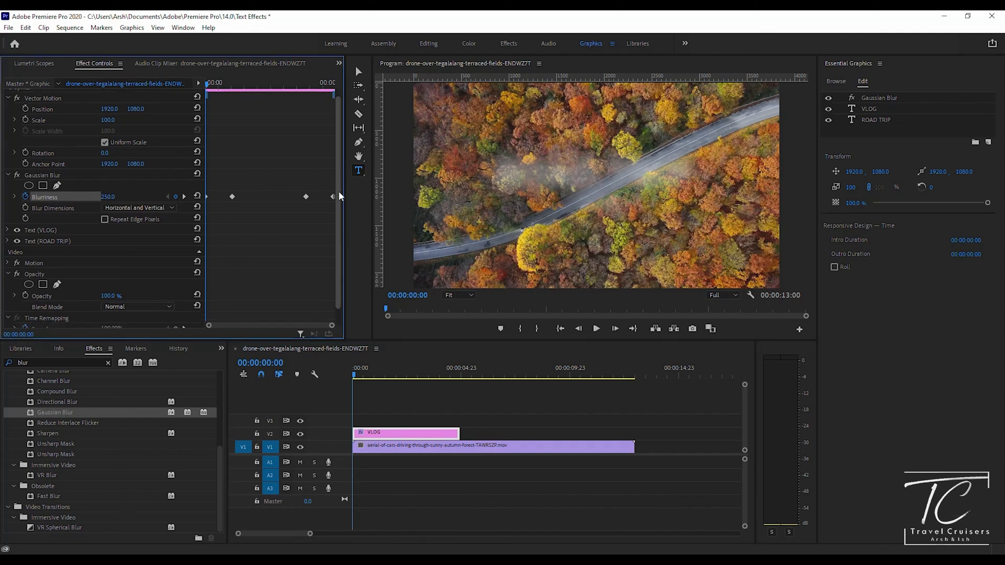
pyautogui.click(22, 297)
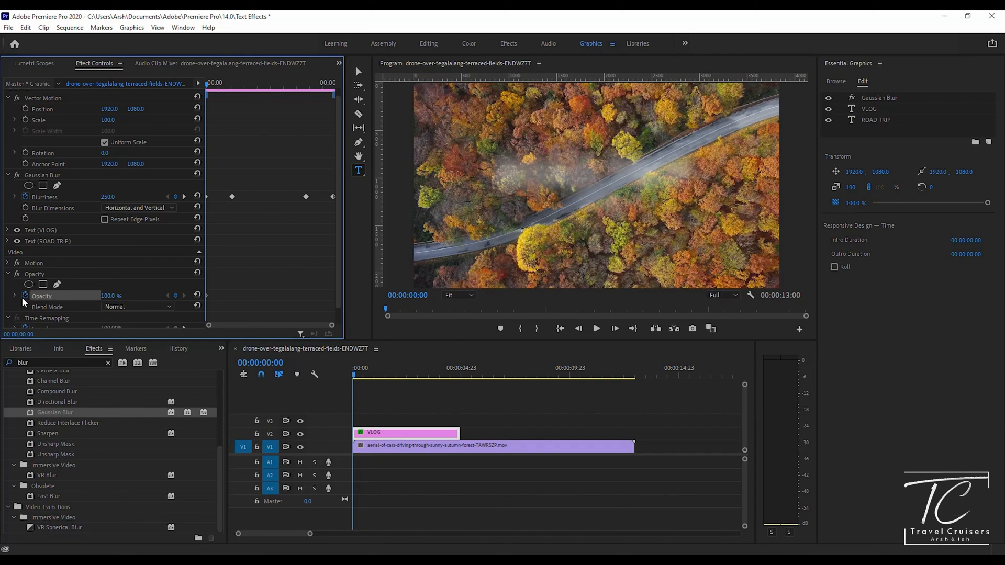
pyautogui.click(115, 295)
pyautogui.write('0')
pyautogui.press('Return')
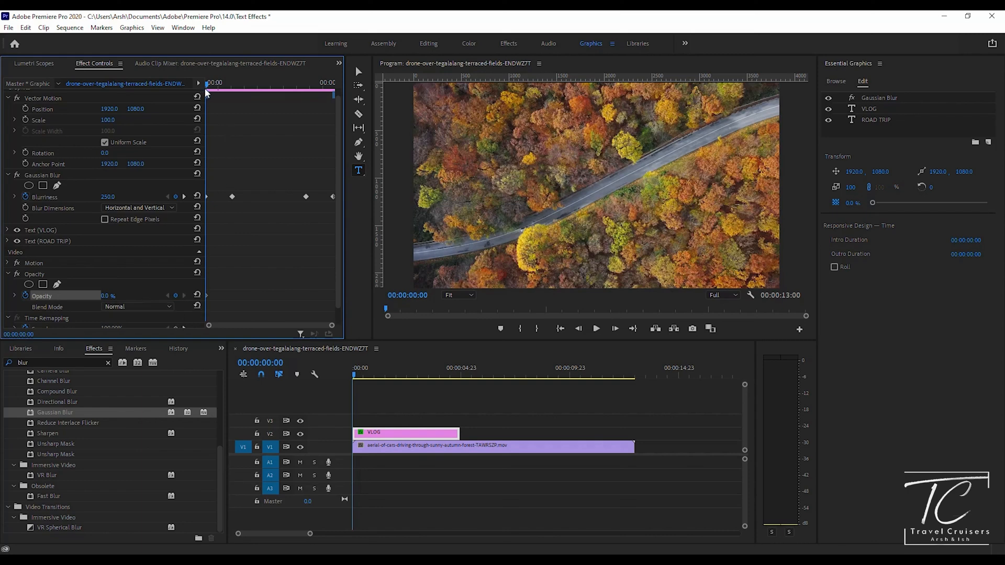
# Move the playhead to 00:00:01:01 and add an Opacity keyframe of 100% to the title clip
pyautogui.moveTo(207, 83); pyautogui.dragTo(235, 87)
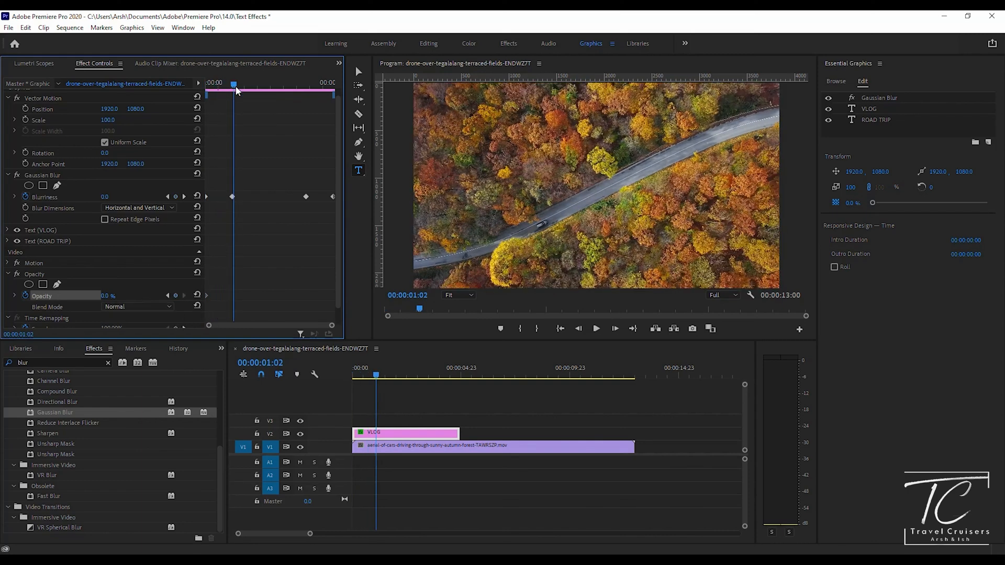
pyautogui.press('Left')
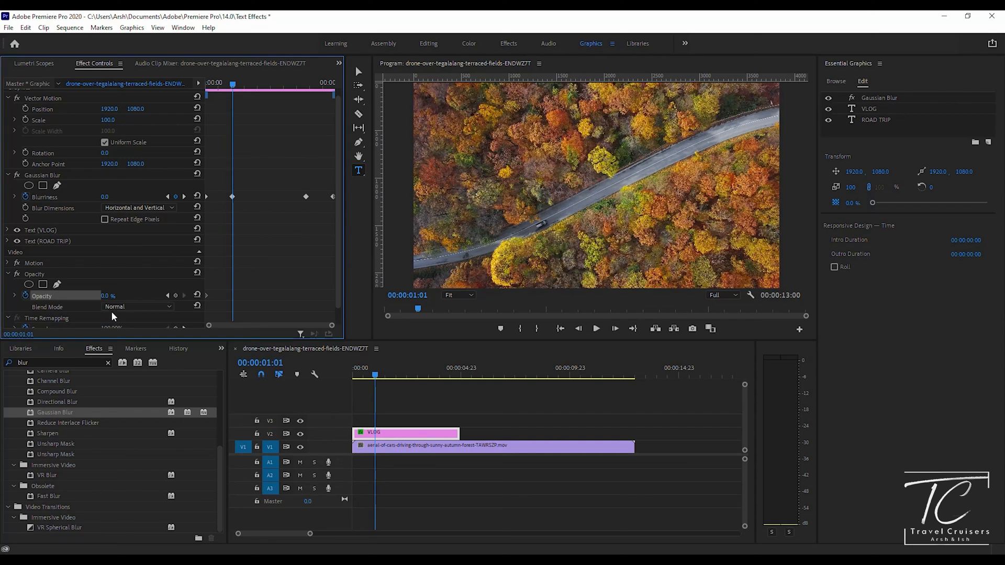
pyautogui.click(108, 294)
pyautogui.write('100')
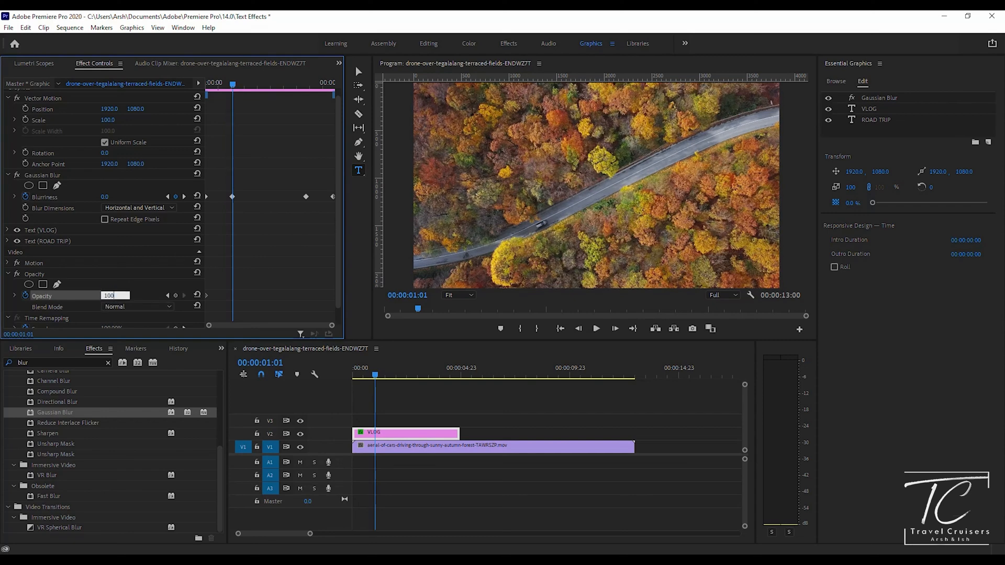
pyautogui.press('Return')
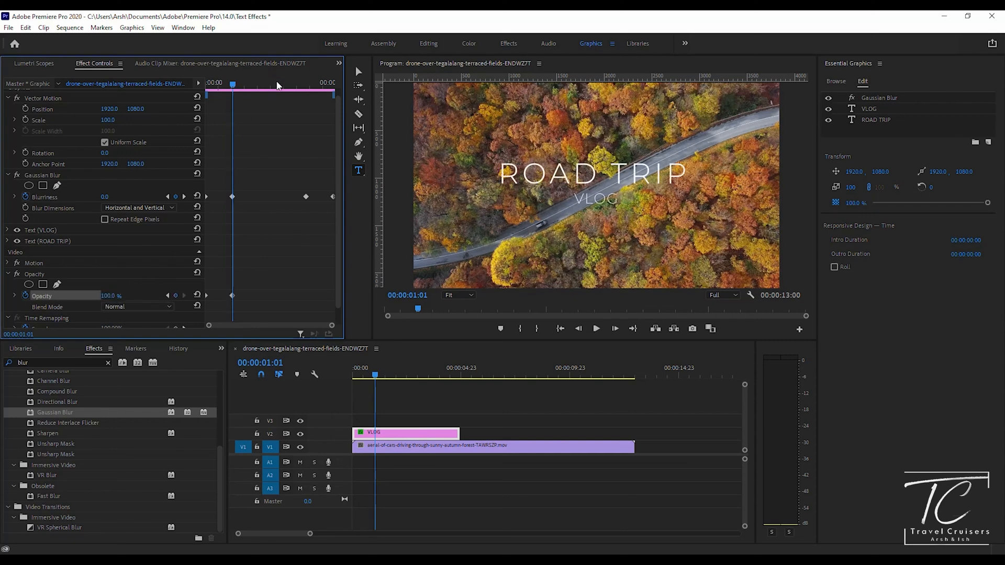
# Add title clip Opacity keyframes of 100% at 00:00:03:20 and 0% at the clip's end, 00:00:04:22
pyautogui.moveTo(233, 84); pyautogui.dragTo(306, 92)
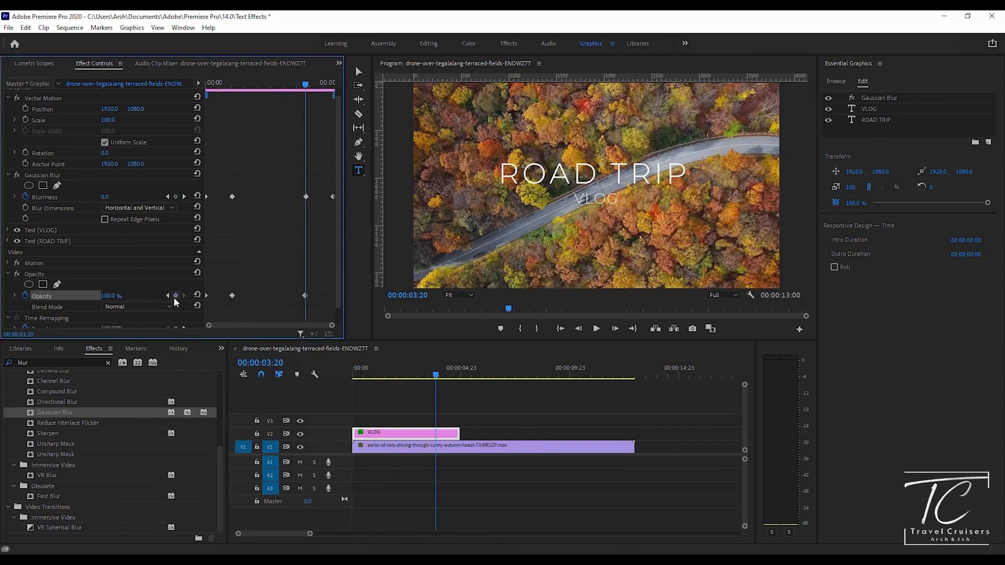
pyautogui.moveTo(306, 84); pyautogui.dragTo(335, 89)
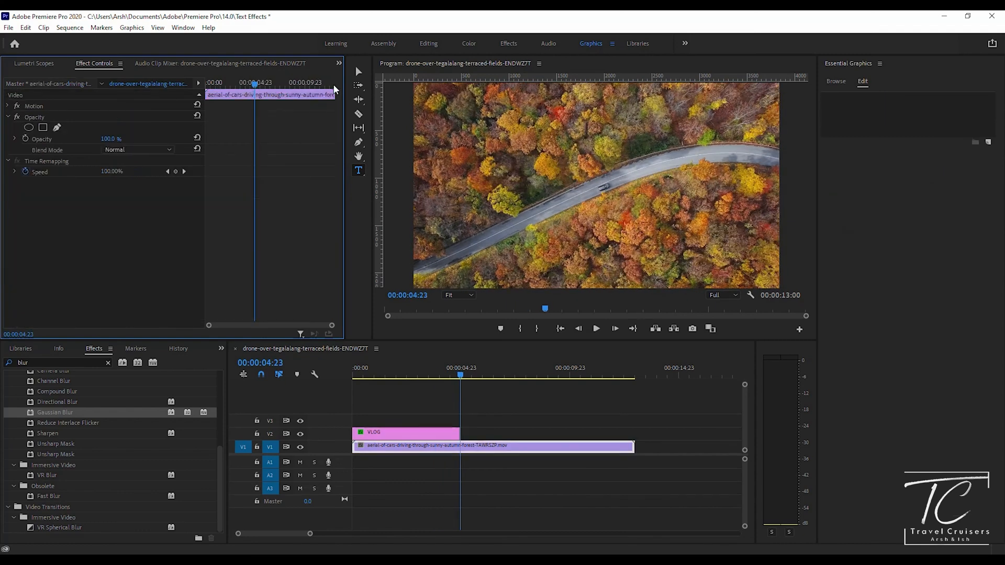
pyautogui.press('Left')
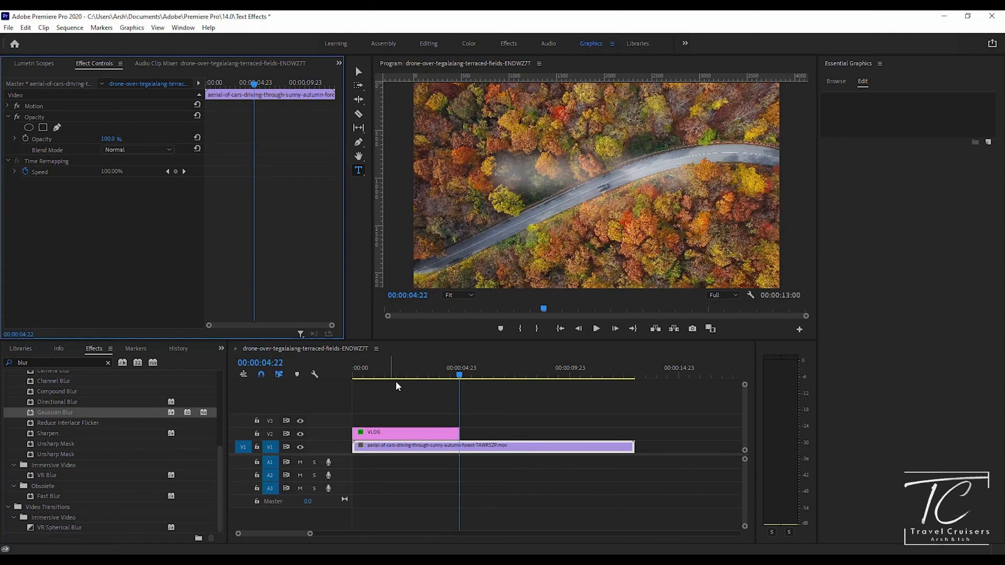
pyautogui.click(423, 432)
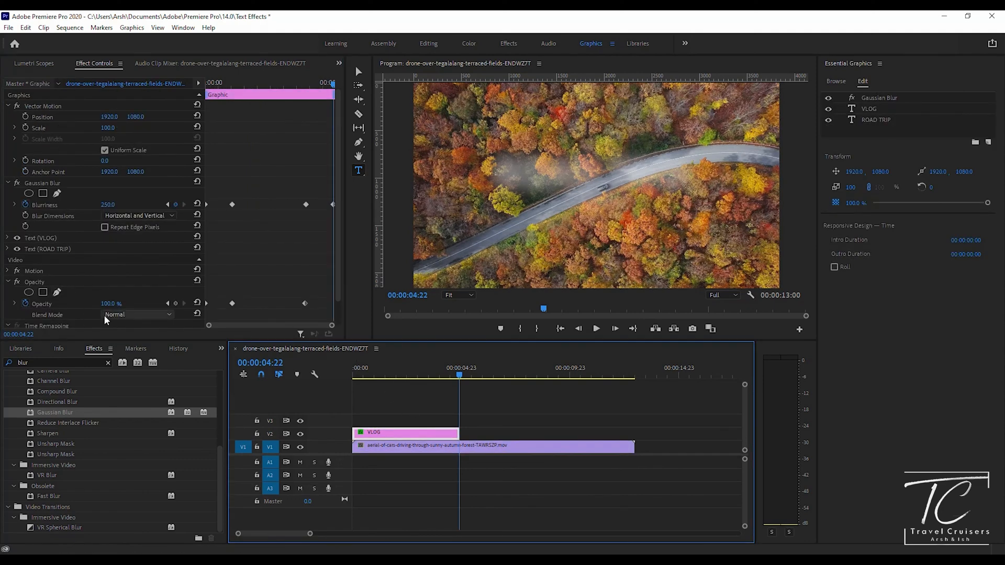
pyautogui.click(111, 304)
pyautogui.write('0')
pyautogui.press('Return')
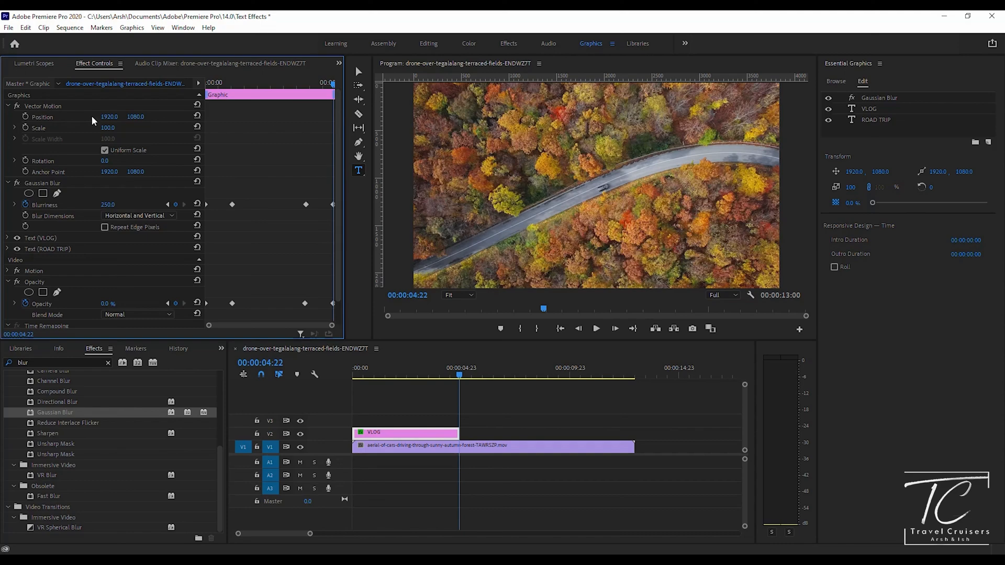
# Return to the start of the sequence and add a Vector Motion Scale keyframe of 70 to the title clip
pyautogui.moveTo(459, 375); pyautogui.dragTo(325, 359)
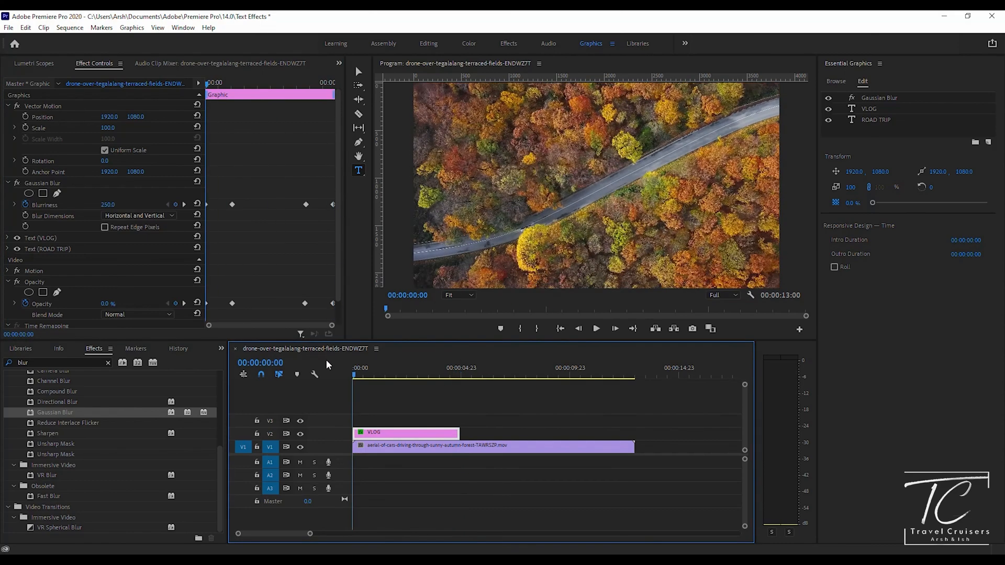
pyautogui.click(27, 127)
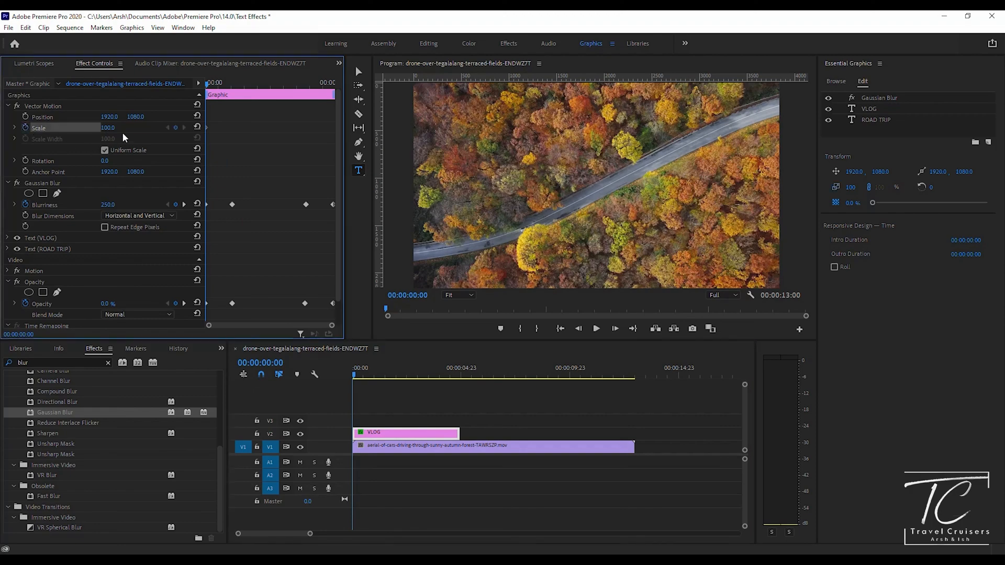
pyautogui.click(111, 129)
pyautogui.write('70')
# Add a Vector Motion Scale keyframe of 100 at the end of the title clip, at 00:00:04:22
pyautogui.moveTo(207, 85); pyautogui.dragTo(352, 85)
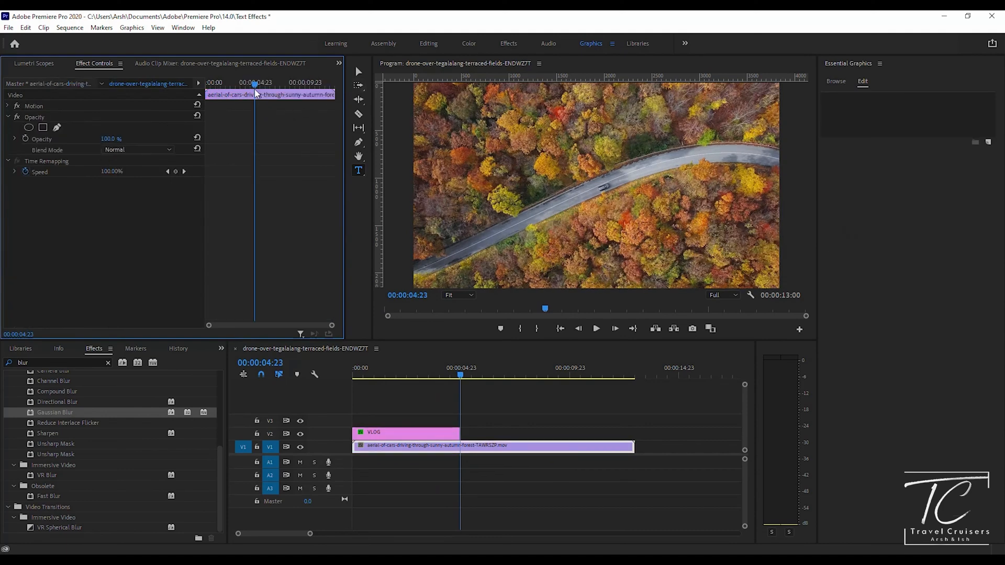
pyautogui.press('Left')
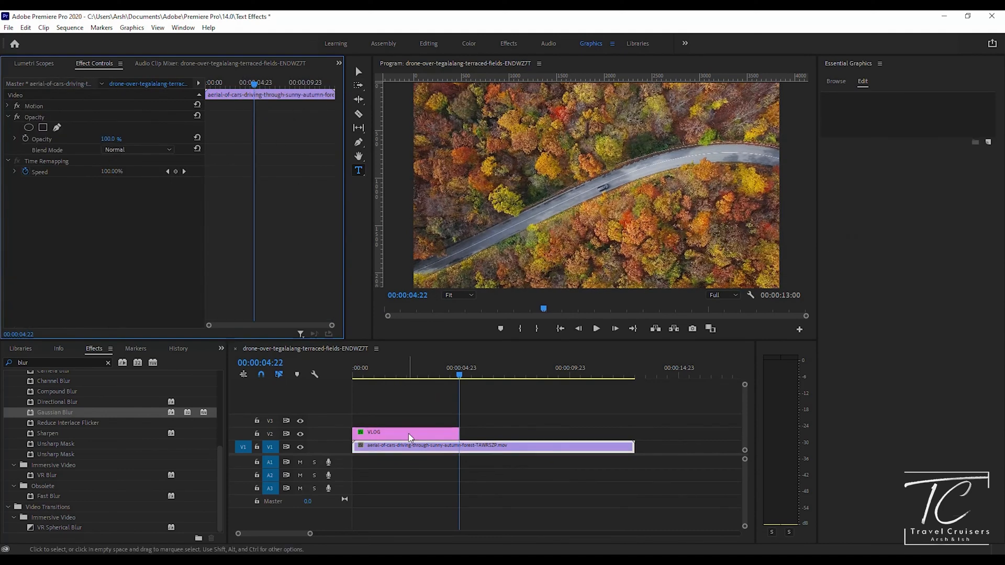
pyautogui.click(408, 433)
pyautogui.click(114, 127)
pyautogui.write('100')
pyautogui.press('Return')
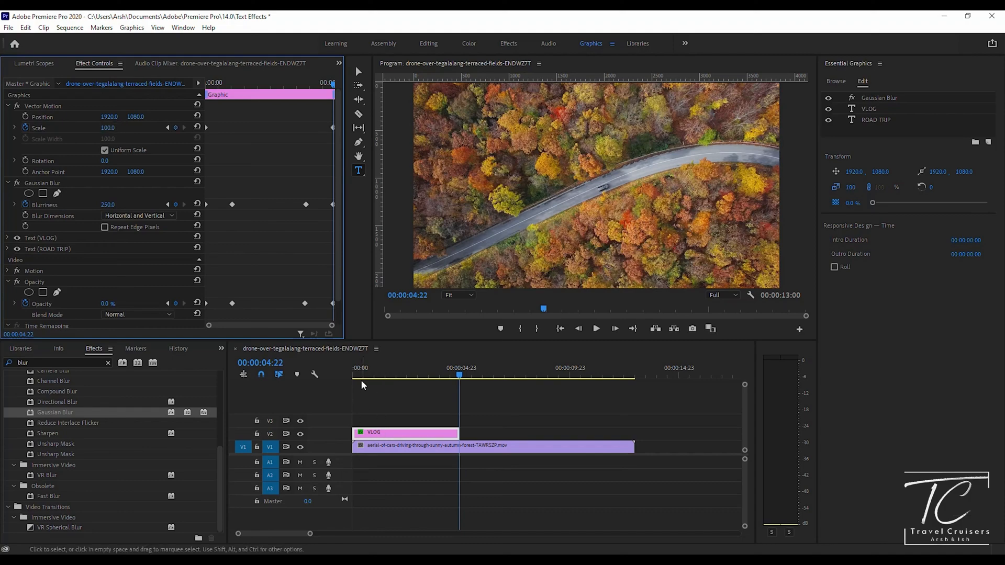
# Play the sequence from the beginning to preview the title's blur, opacity and scale animation
pyautogui.click(361, 380)
pyautogui.click(597, 328)
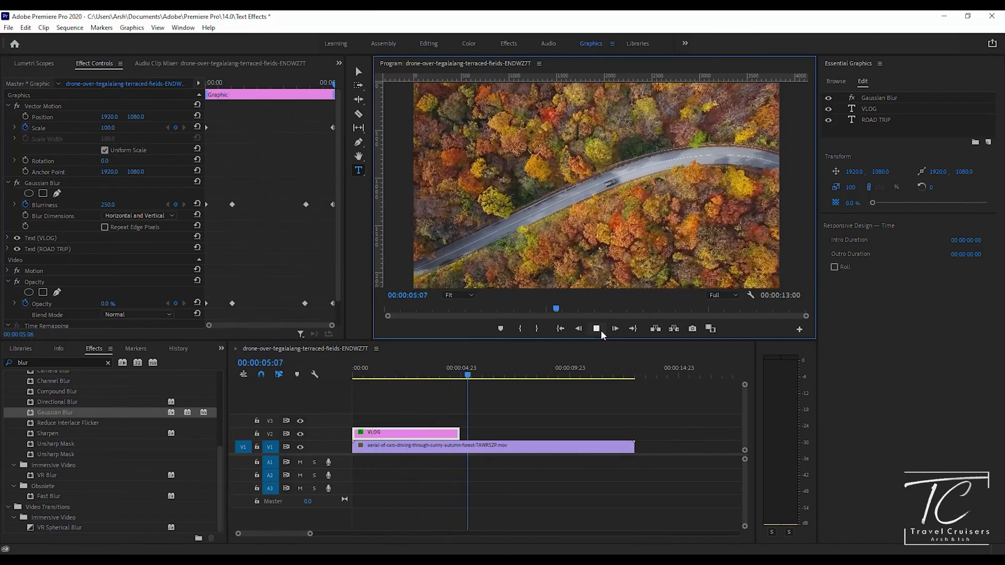
pyautogui.click(600, 331)
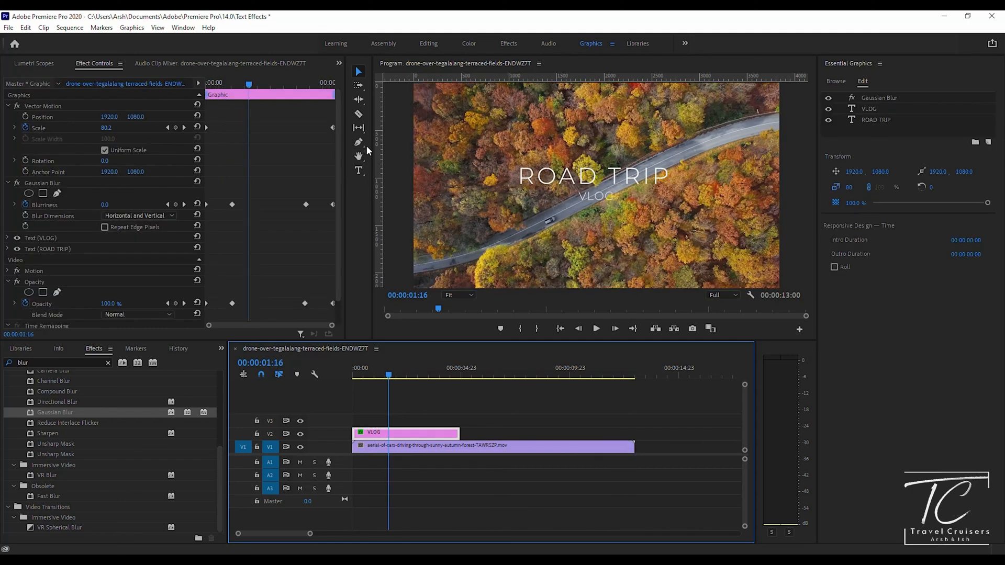
# Draw a thin horizontal line with the Rectangle Tool just above the ROAD TRIP text, spanning its width
pyautogui.click(364, 146)
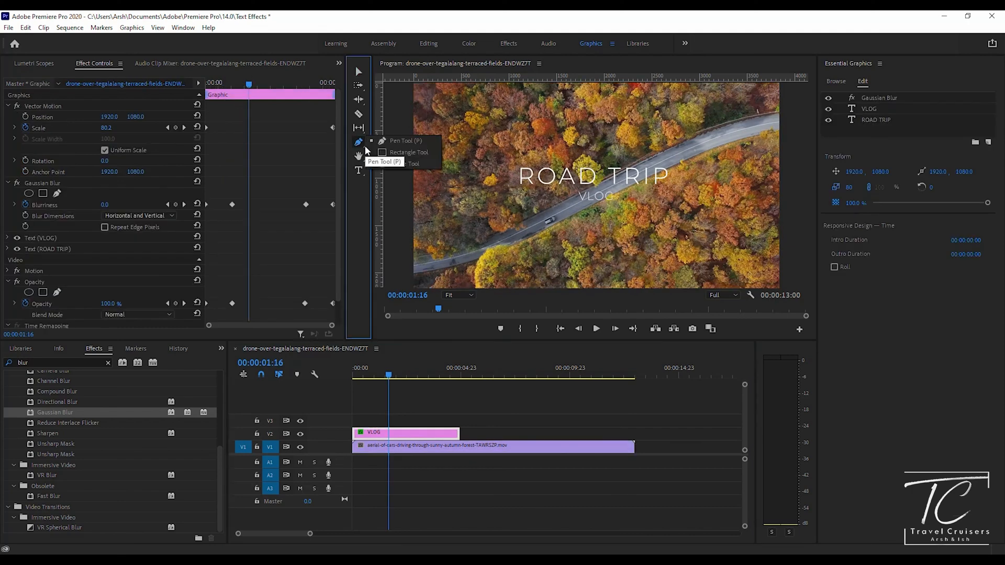
pyautogui.click(409, 153)
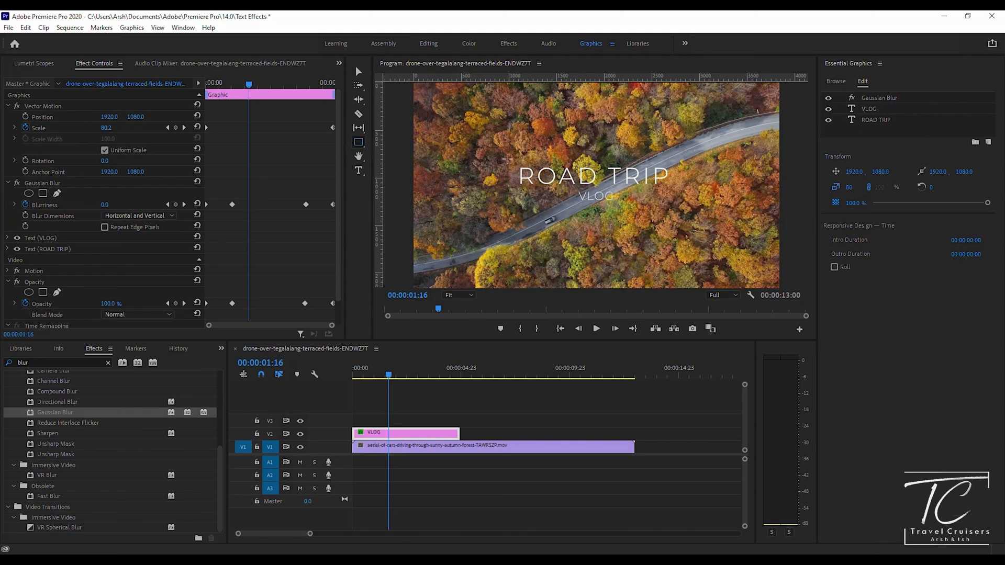
pyautogui.moveTo(517, 155); pyautogui.dragTo(674, 157)
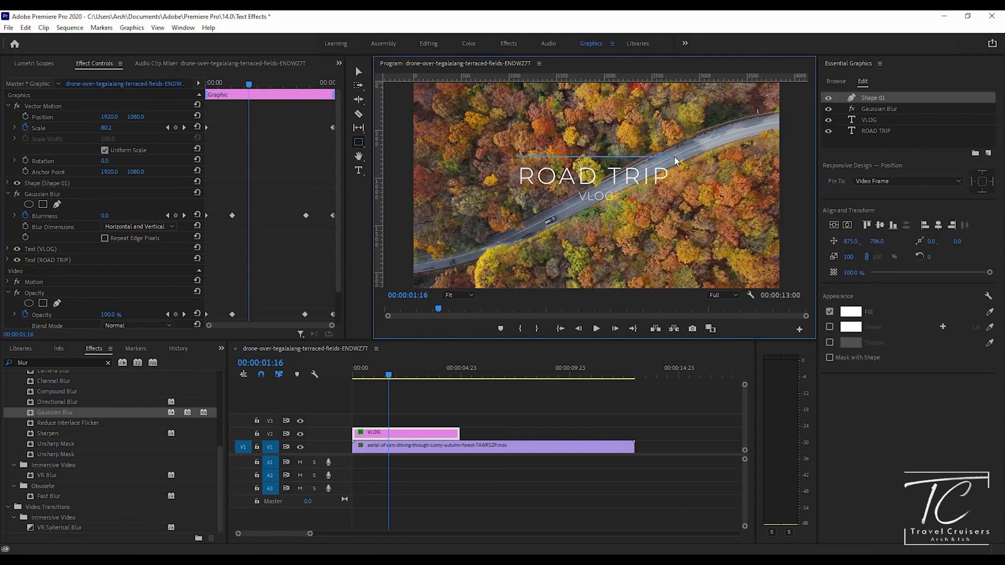
pyautogui.click(851, 314)
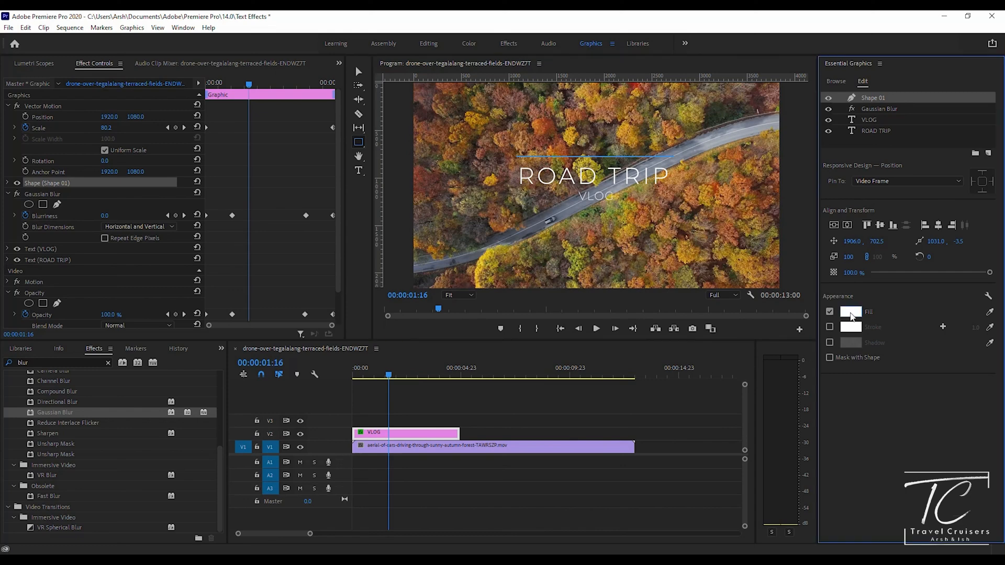
pyautogui.click(581, 382)
pyautogui.doubleClick(581, 382)
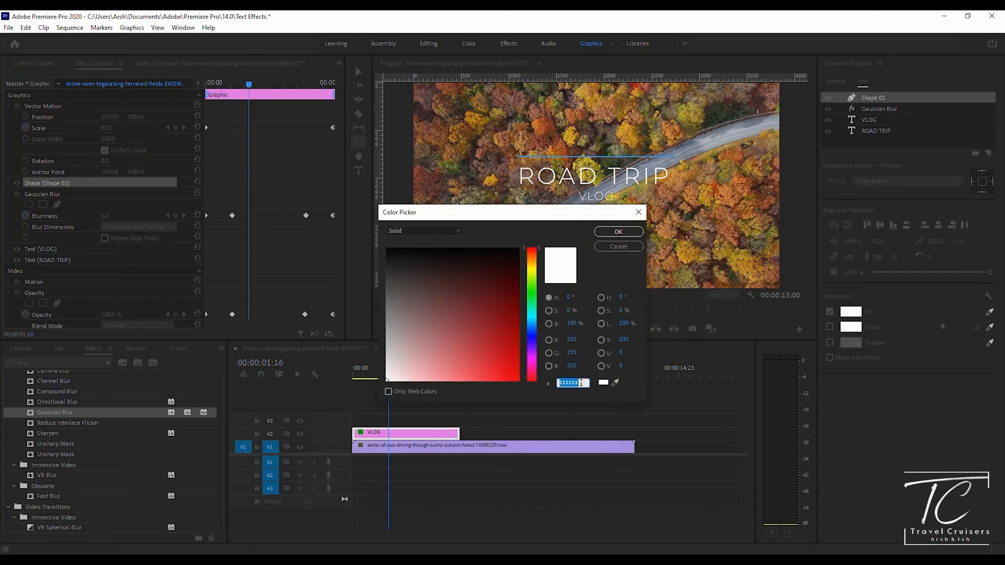
pyautogui.click(620, 245)
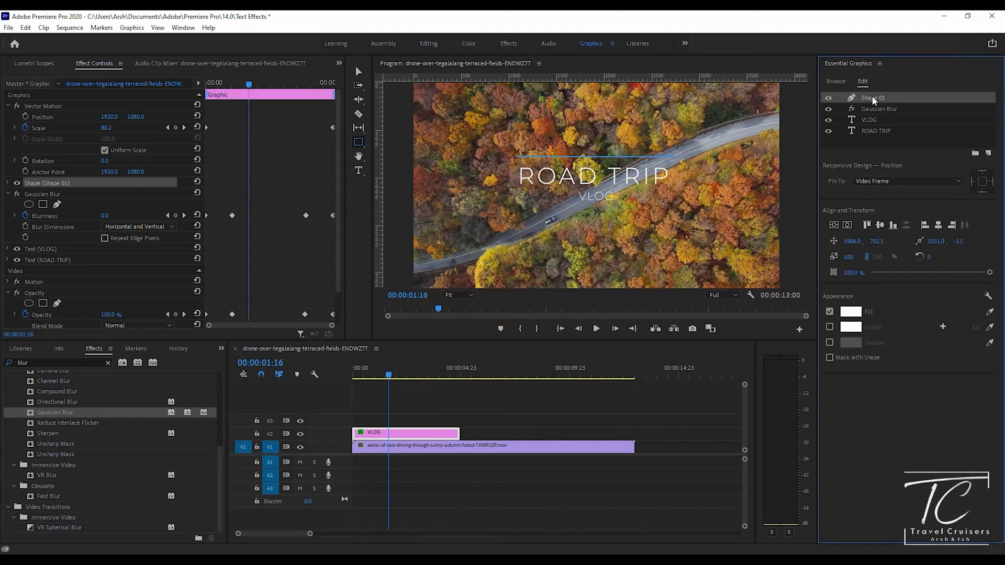
# Move Gaussian Blur above the Shape 01 layer and centre the line vertically and horizontally in the frame
pyautogui.moveTo(892, 110); pyautogui.dragTo(887, 98)
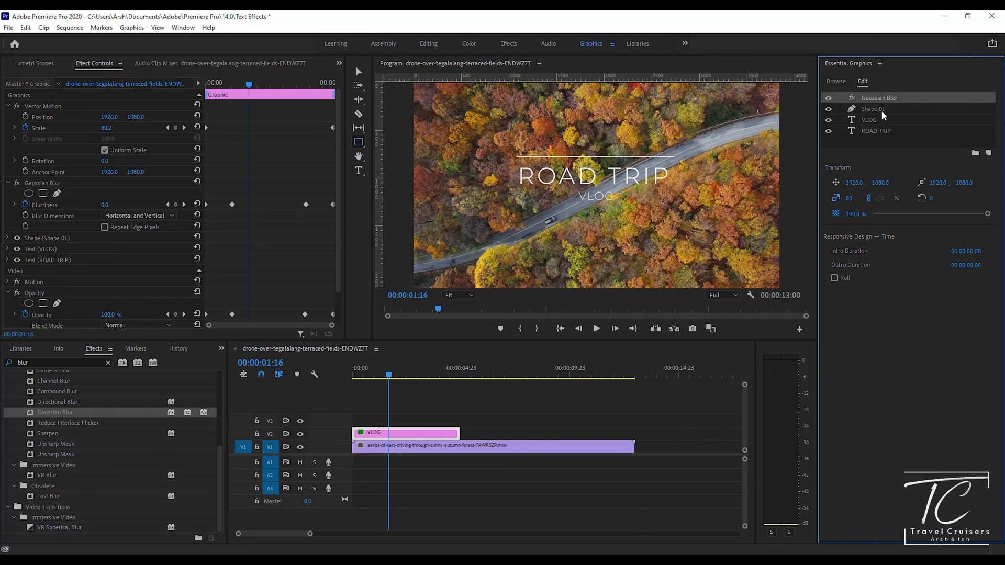
pyautogui.click(876, 108)
pyautogui.click(834, 225)
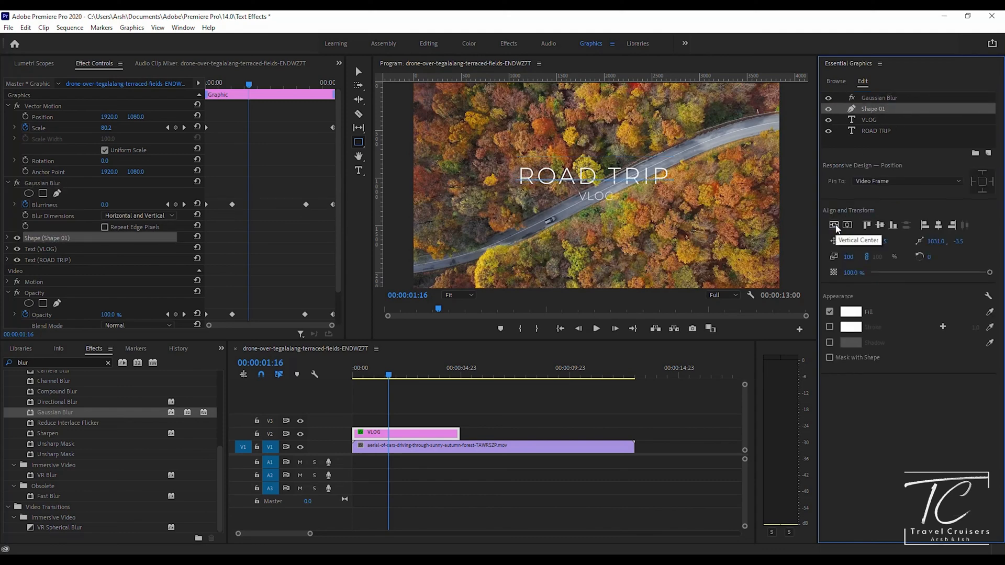
pyautogui.click(847, 225)
# Place the texts around the line, setting the vertical position of ROAD TRIP to 930 and VLOG to 1195
pyautogui.click(875, 119)
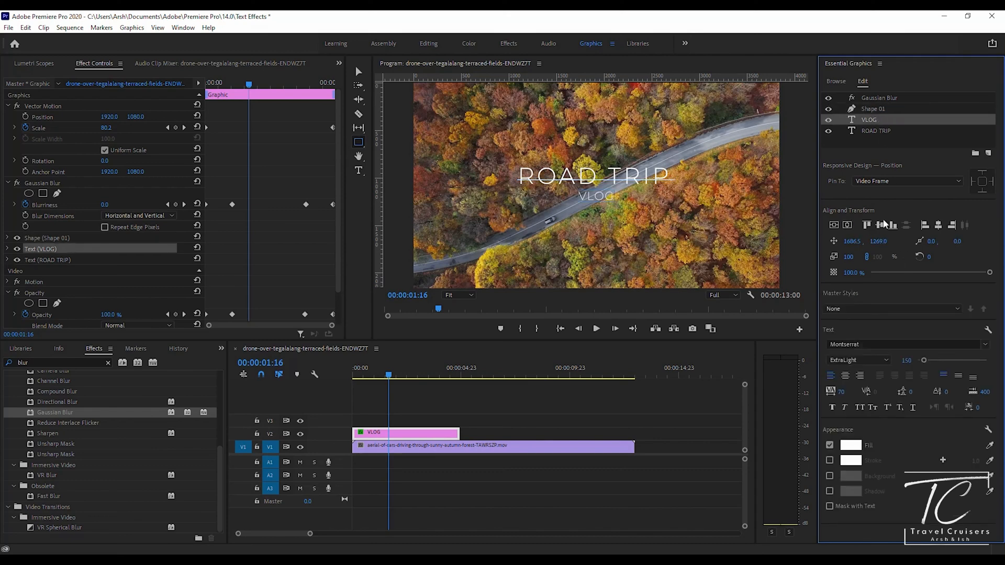
pyautogui.moveTo(878, 241); pyautogui.dragTo(862, 241)
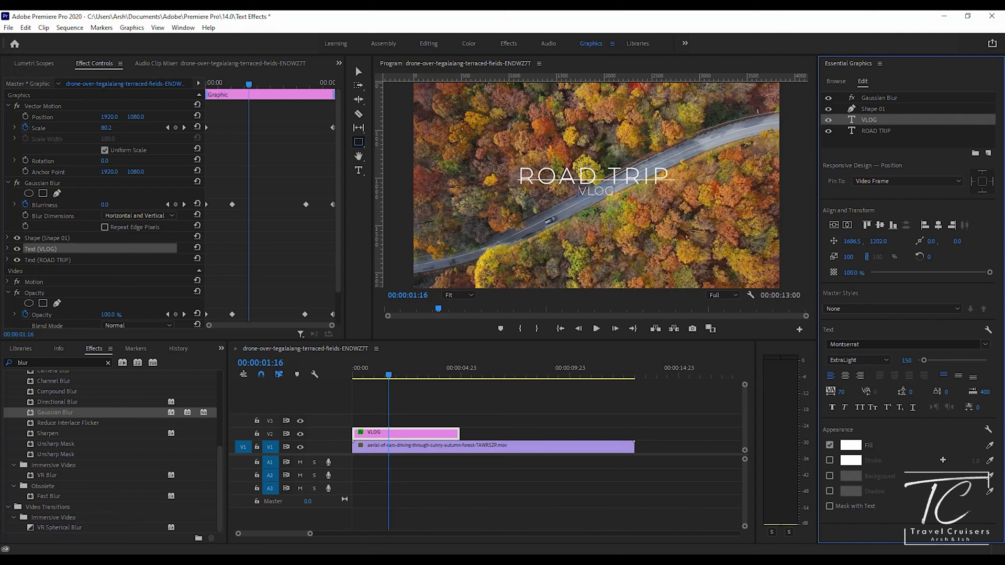
pyautogui.click(860, 131)
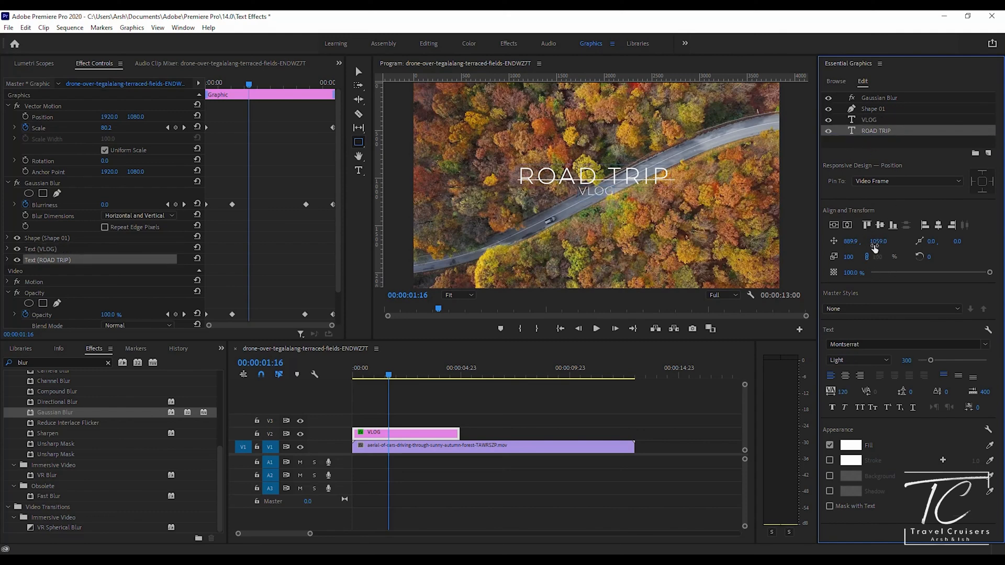
pyautogui.moveTo(878, 241); pyautogui.dragTo(831, 240)
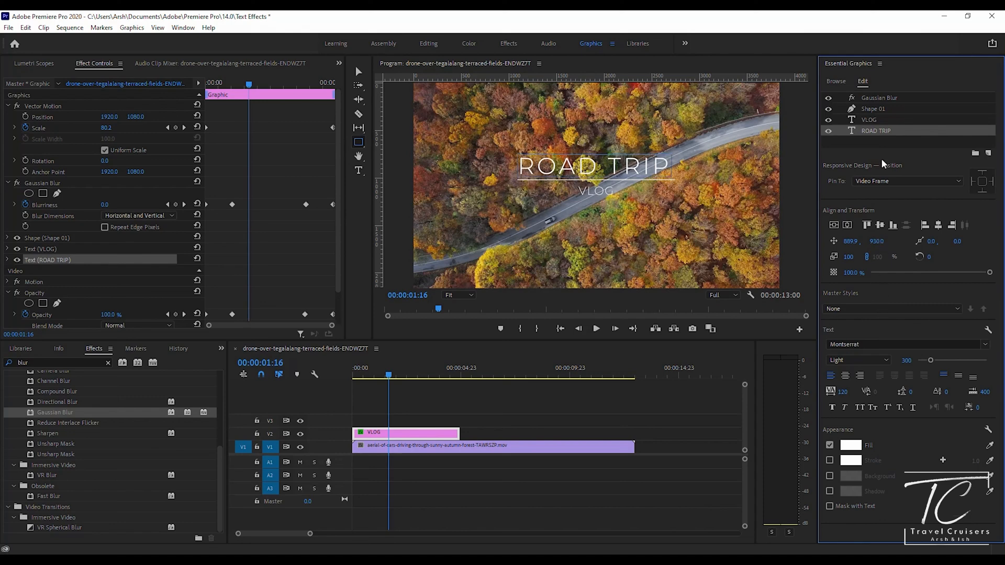
pyautogui.click(878, 120)
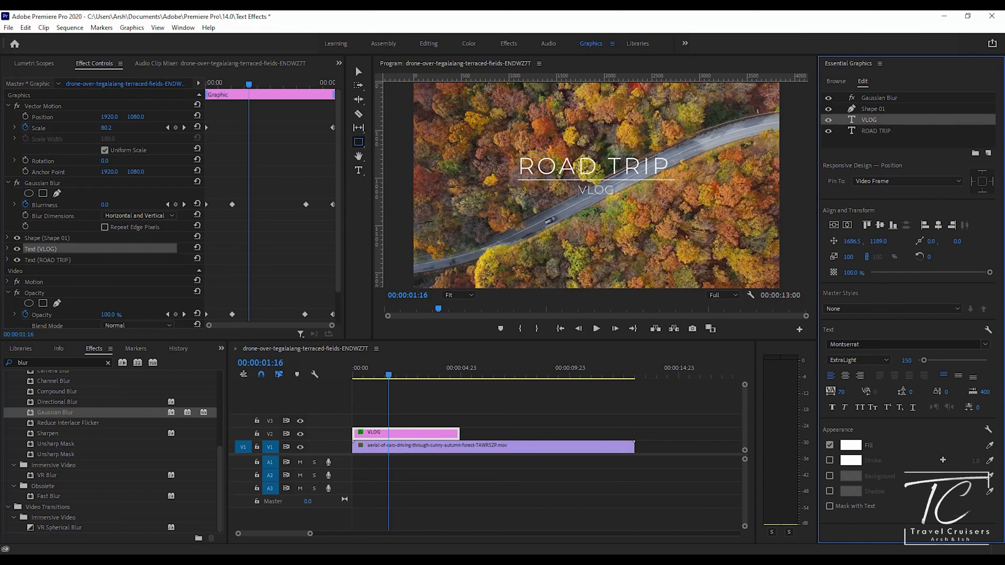
# Return to the start of the sequence and turn off Uniform Scale in the transform settings of Shape 01
pyautogui.moveTo(346, 370)
pyautogui.mouseDown()
pyautogui.moveTo(378, 376)
pyautogui.moveTo(347, 385)
pyautogui.mouseUp()
pyautogui.click(149, 280)
pyautogui.click(7, 239)
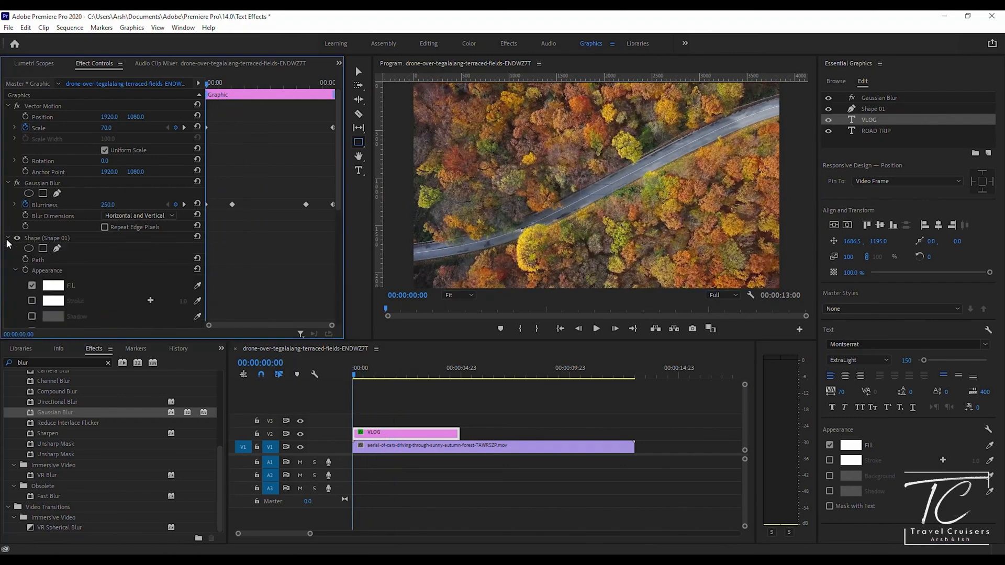
pyautogui.moveTo(338, 197); pyautogui.dragTo(336, 258)
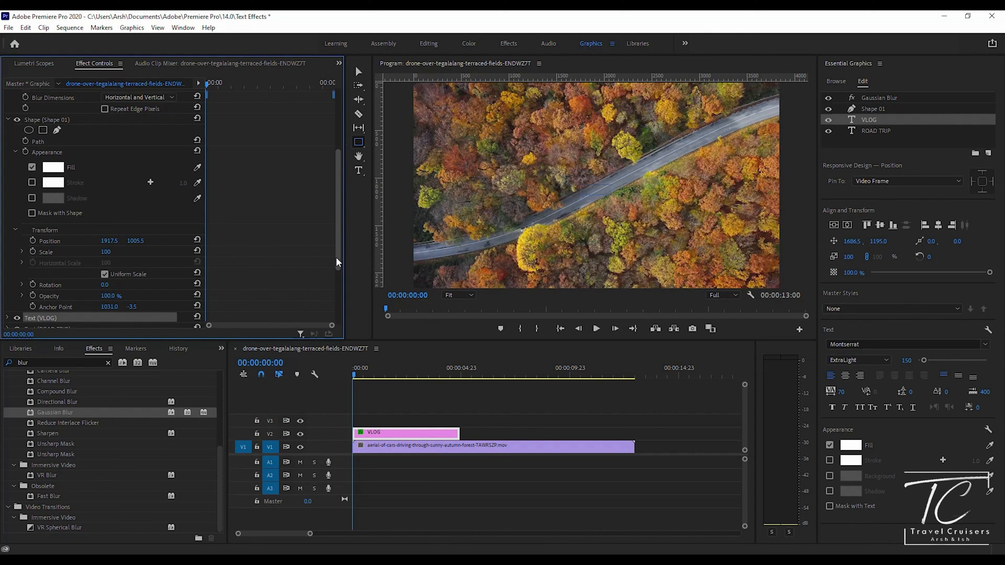
pyautogui.click(21, 252)
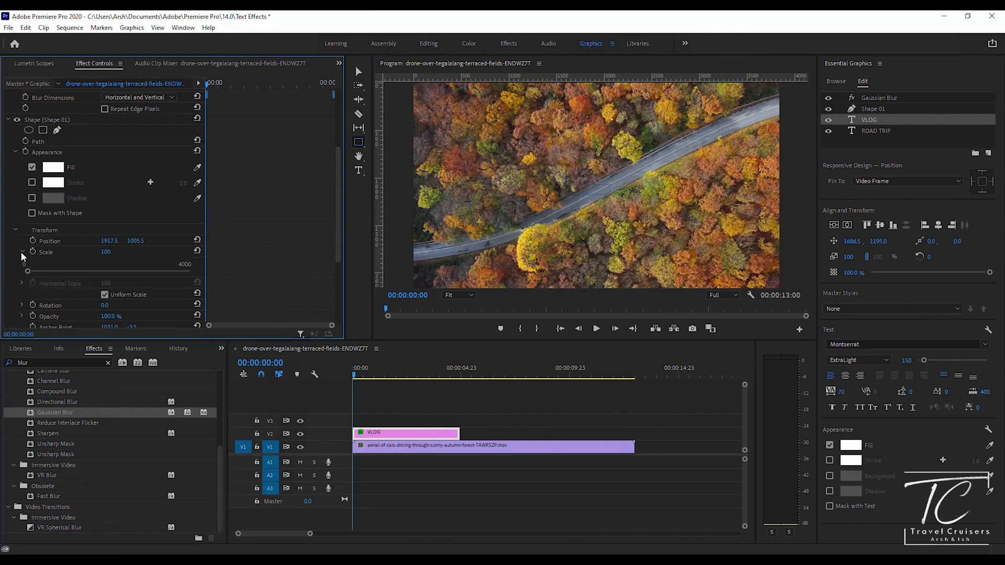
pyautogui.click(105, 295)
# Add a Horizontal Scale keyframe of 100 to Shape 01 at 00:00:01:01 and shift it further along the clip
pyautogui.click(410, 376)
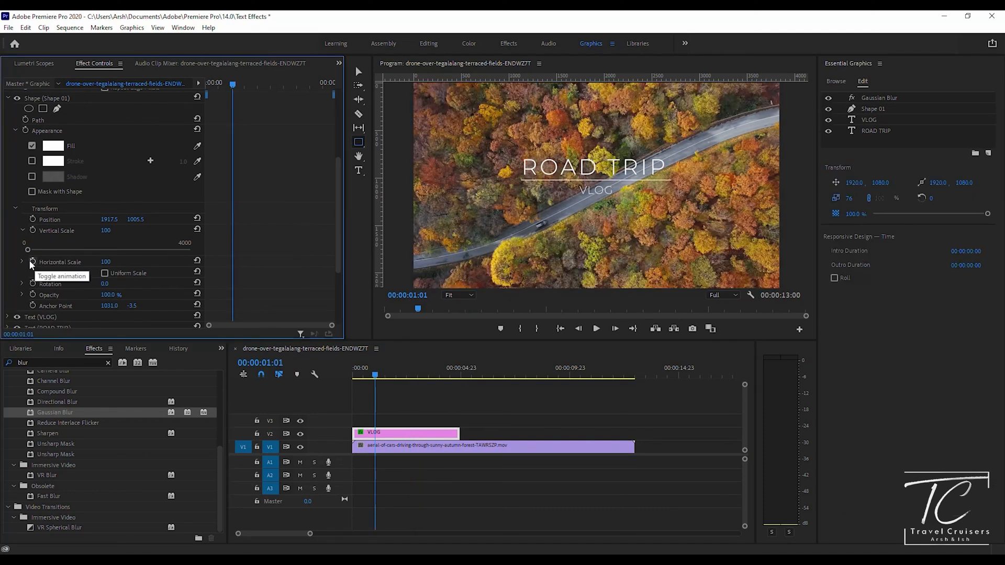
pyautogui.click(30, 260)
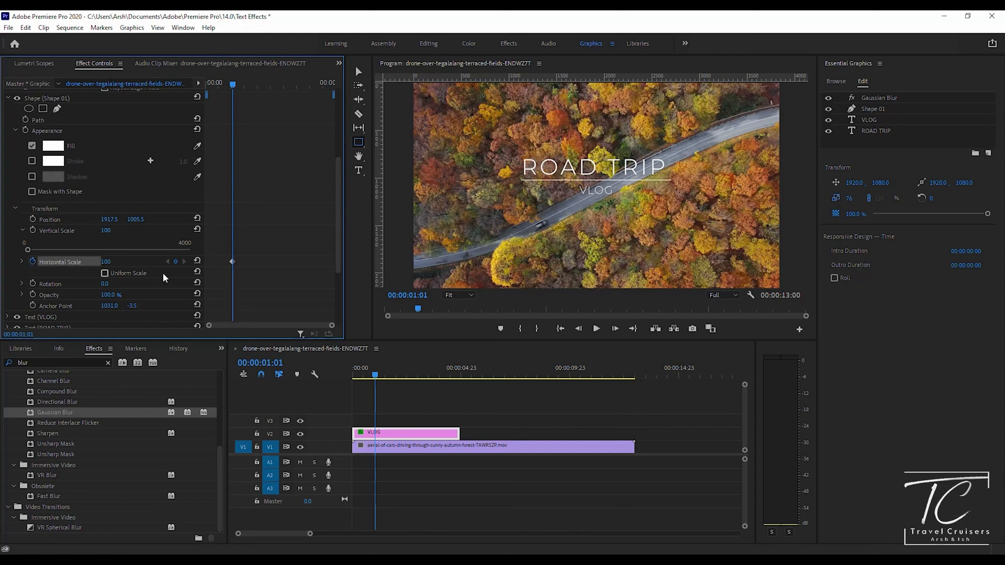
pyautogui.moveTo(232, 262); pyautogui.dragTo(254, 264)
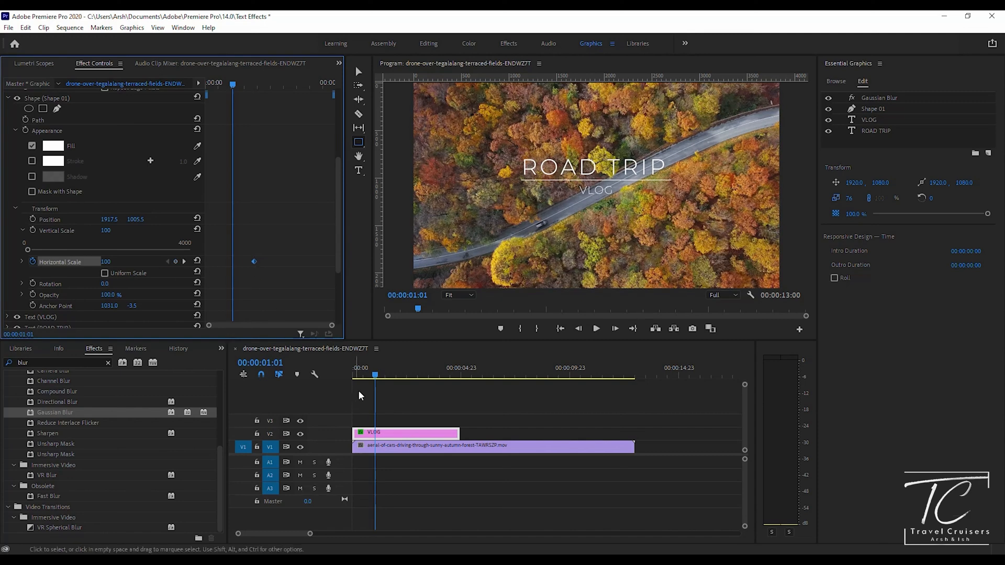
# Add a Horizontal Scale keyframe of 0 to Shape 01 at the start of the sequence and play back the title animation
pyautogui.moveTo(376, 369); pyautogui.dragTo(333, 374)
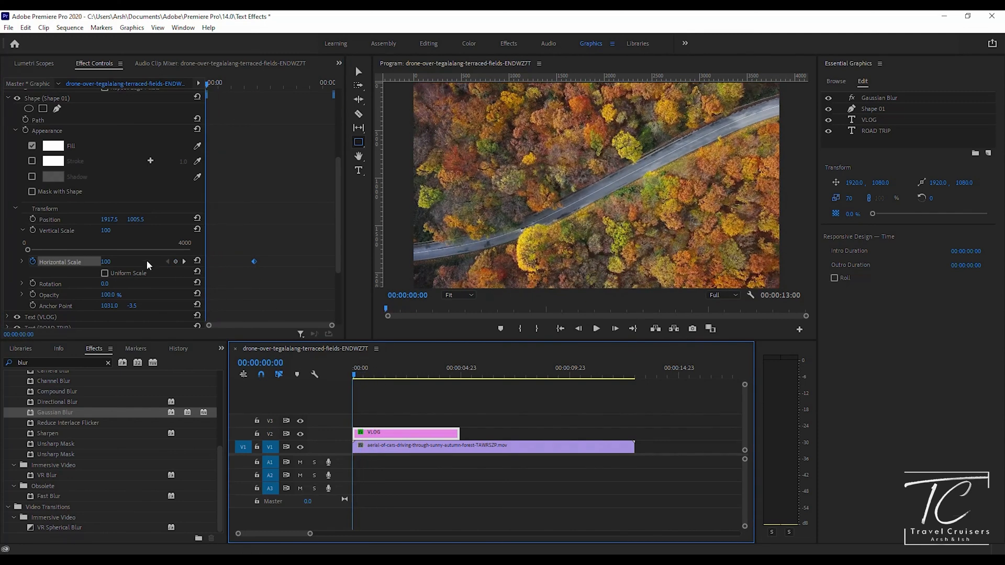
pyautogui.click(176, 262)
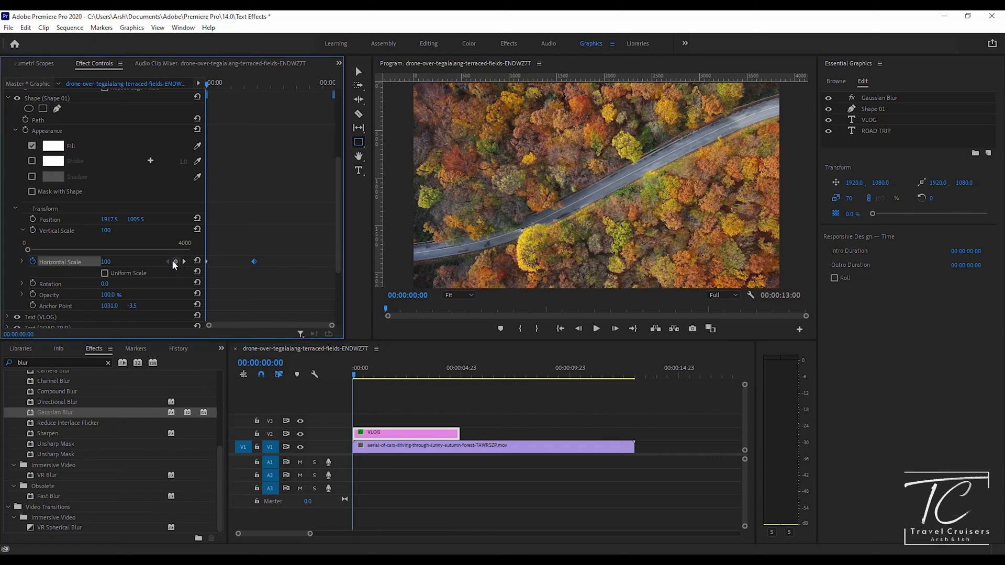
pyautogui.click(115, 259)
pyautogui.write('0')
pyautogui.press('Return')
pyautogui.click(595, 328)
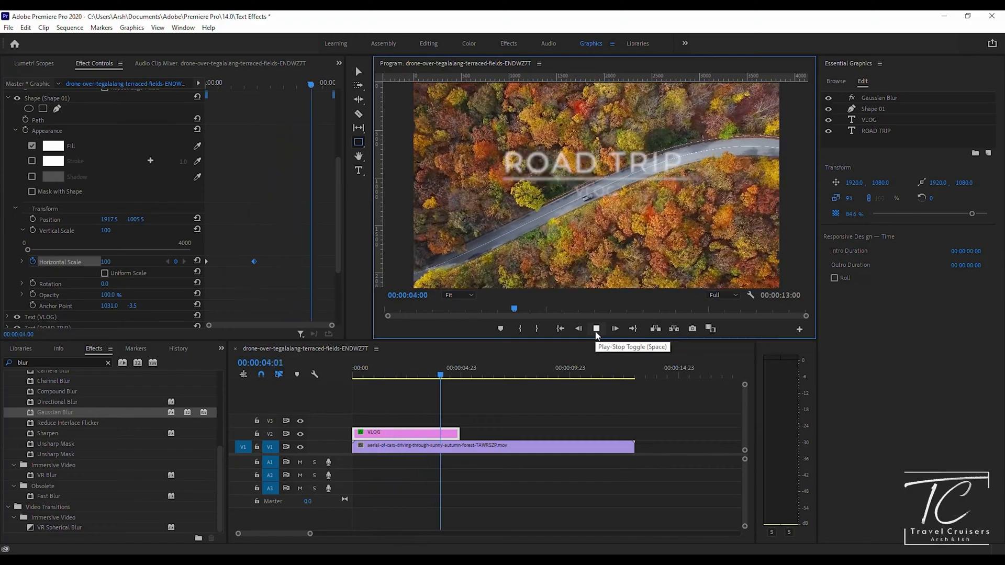
pyautogui.click(596, 330)
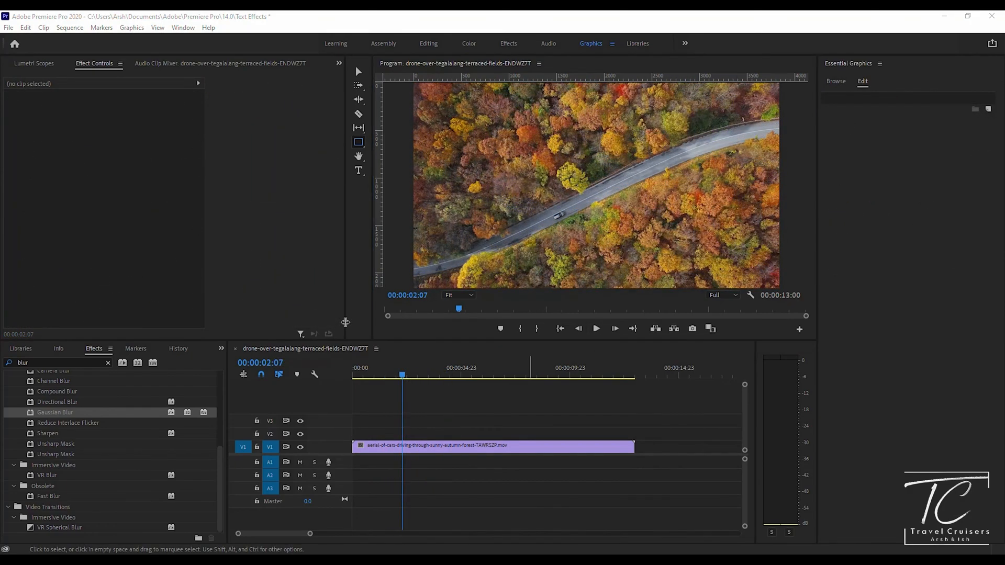
# Add two separate text layers to the forest road footage, reading ROAD TRIP and VLOG
pyautogui.press('t')
pyautogui.click(519, 141)
pyautogui.write('ROAD TRIP')
pyautogui.click(566, 181)
pyautogui.write('VLOG')
# Format the VLOG text with font size 150, the Thin style and tracking 70
pyautogui.hotkey('ctrl', 'a')
pyautogui.click(906, 338)
pyautogui.write('150')
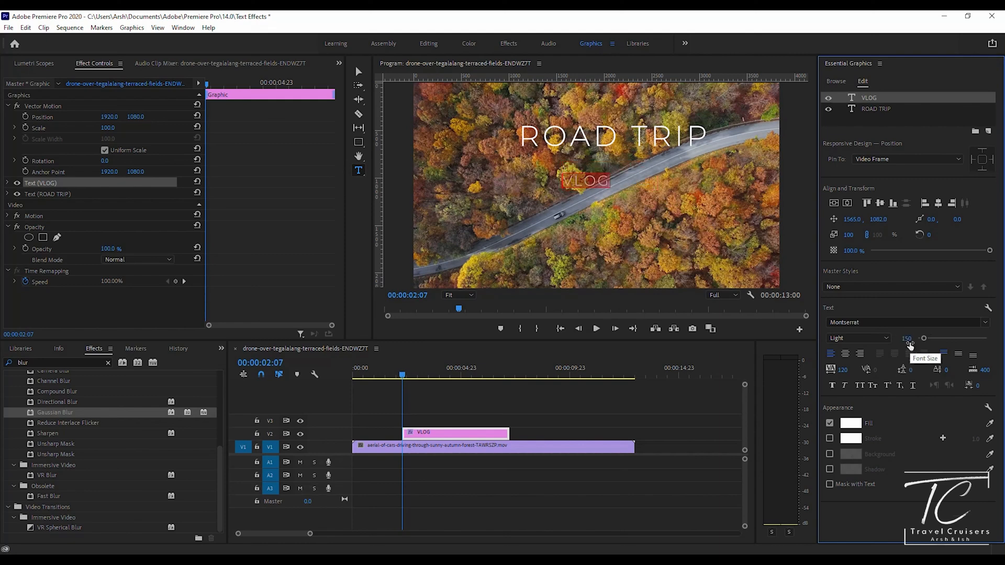
pyautogui.click(858, 338)
pyautogui.click(864, 352)
pyautogui.click(845, 369)
pyautogui.write('50')
pyautogui.press('Return')
# Set the font size of the whole ROAD TRIP text to 200
pyautogui.click(628, 130)
pyautogui.hotkey('ctrl', 'a')
pyautogui.click(906, 339)
pyautogui.write('200')
pyautogui.click(870, 410)
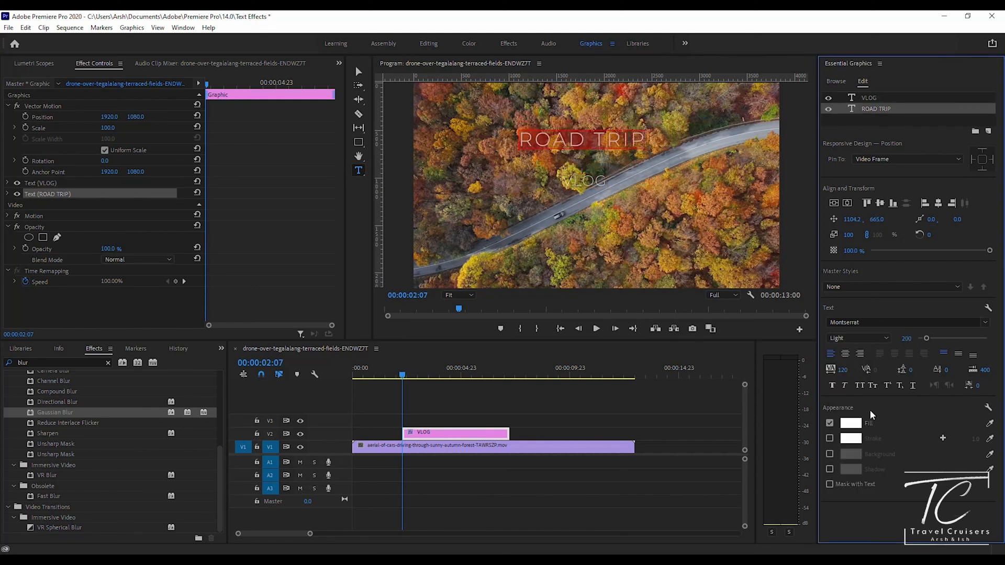
# Try the SemiBold style on the ROAD TRIP text and return it to Light
pyautogui.click(854, 335)
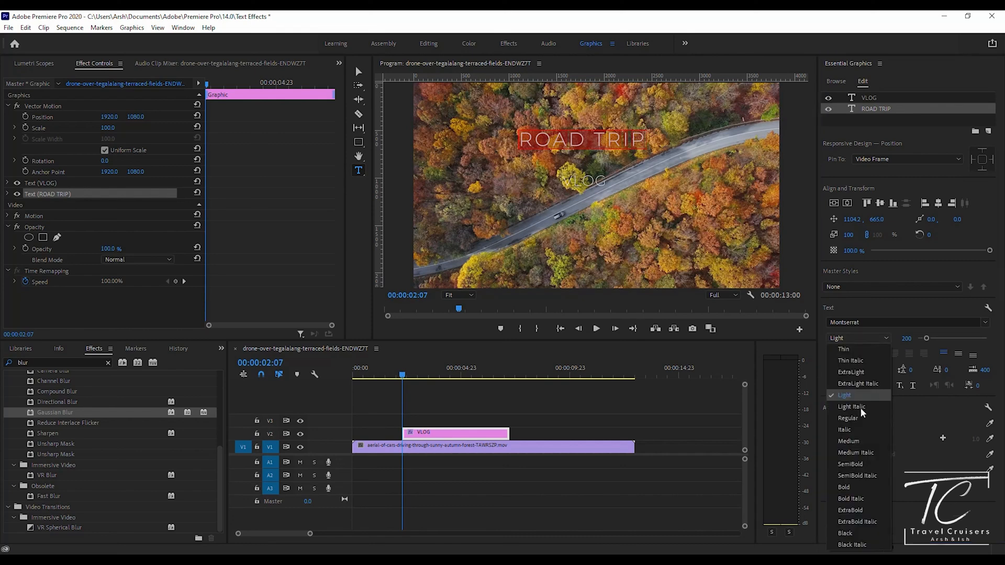
pyautogui.click(858, 463)
pyautogui.click(856, 338)
pyautogui.click(848, 395)
pyautogui.doubleClick(582, 140)
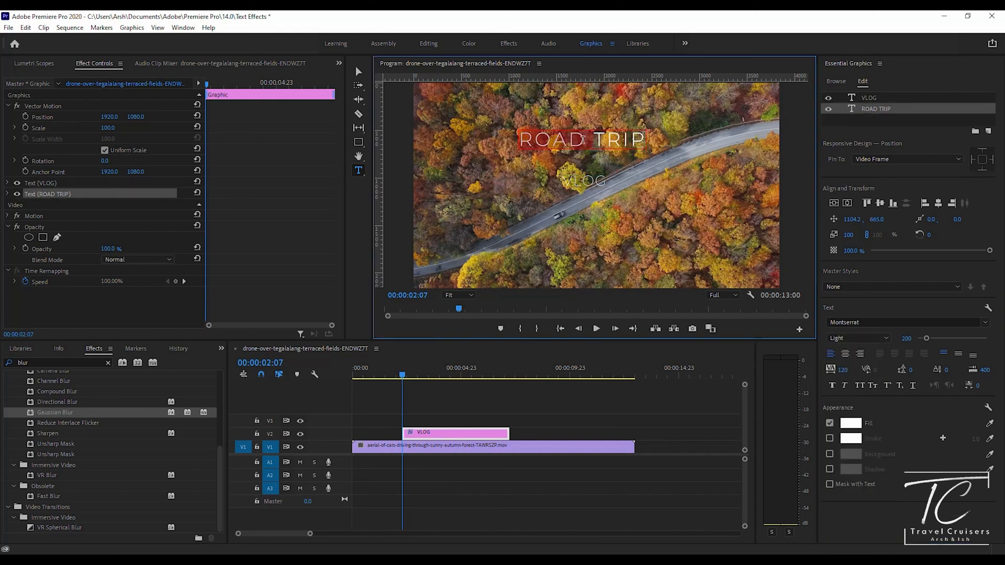
# Draw a thin vertical line with the Rectangle tool and centre it vertically and horizontally in the frame
pyautogui.click(358, 142)
pyautogui.moveTo(660, 123); pyautogui.dragTo(661, 158)
pyautogui.click(834, 214)
pyautogui.click(847, 214)
# Place VLOG right of the line at 1986, 1221 and ROAD TRIP left of it at 554.2, 1054
pyautogui.click(892, 108)
pyautogui.moveTo(851, 230); pyautogui.dragTo(994, 230)
pyautogui.moveTo(876, 230); pyautogui.dragTo(949, 230)
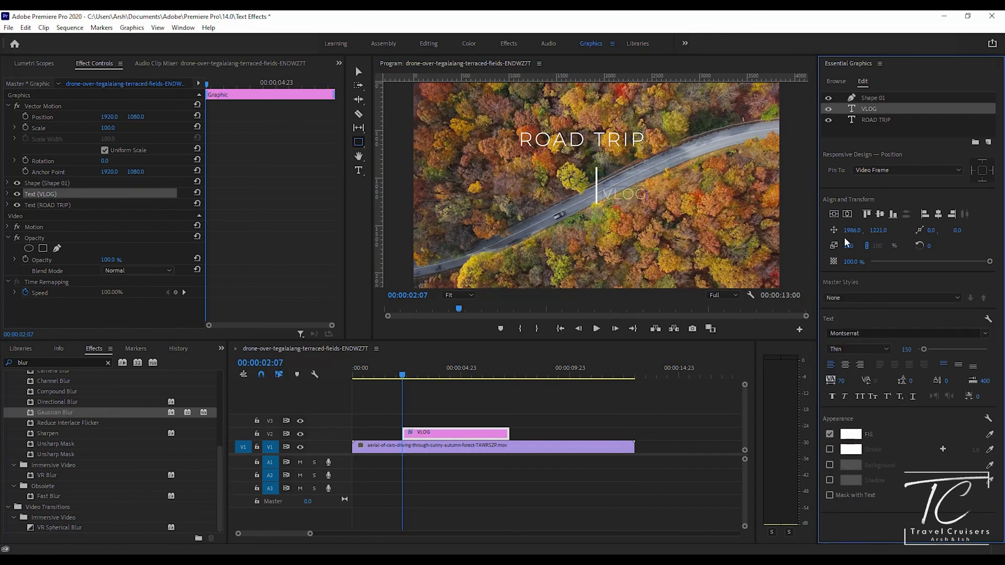
pyautogui.click(875, 120)
pyautogui.moveTo(851, 230)
pyautogui.mouseDown()
pyautogui.moveTo(836, 230)
pyautogui.moveTo(895, 231)
pyautogui.moveTo(834, 230)
pyautogui.mouseUp()
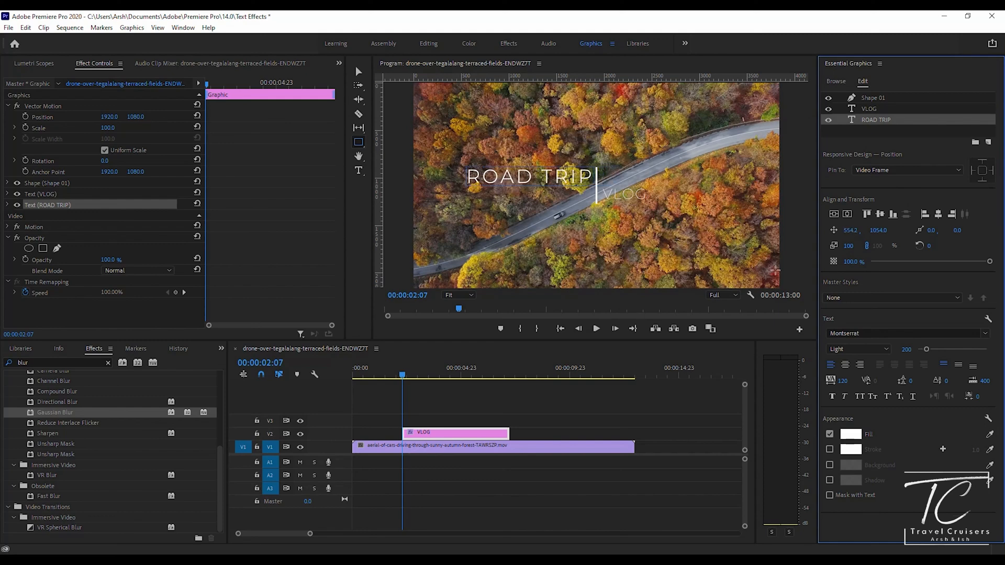
# Set VLOG's position to 2146, 1222 and shift the line to 2092 and ROAD TRIP to 725.2 horizontally
pyautogui.click(868, 109)
pyautogui.moveTo(878, 230)
pyautogui.mouseDown()
pyautogui.moveTo(890, 230)
pyautogui.moveTo(868, 230)
pyautogui.moveTo(889, 231)
pyautogui.mouseUp()
pyautogui.click(870, 98)
pyautogui.click(882, 120)
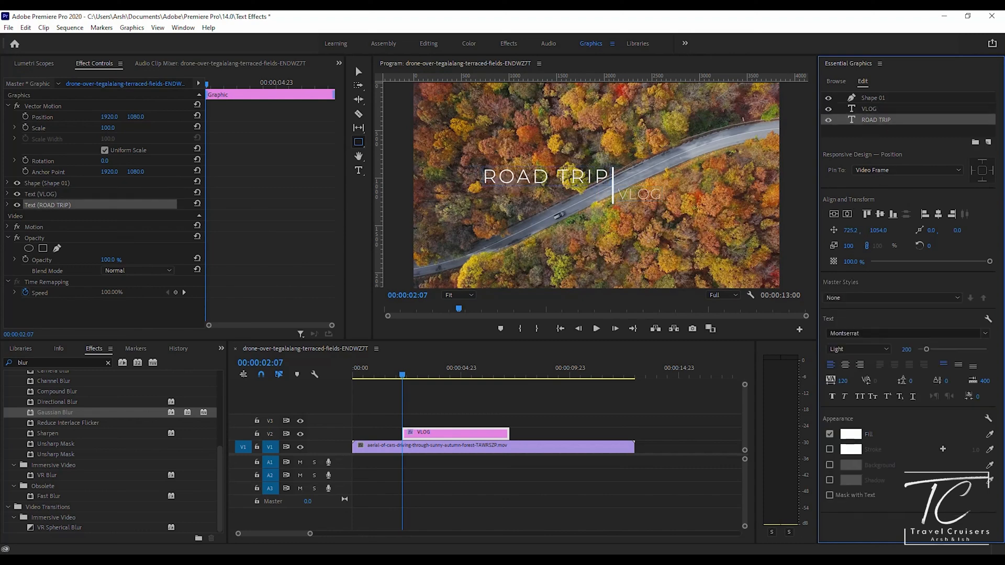
# Place the title clip at the start of the sequence and extend its end
pyautogui.moveTo(402, 376); pyautogui.dragTo(312, 376)
pyautogui.moveTo(445, 433); pyautogui.dragTo(482, 435)
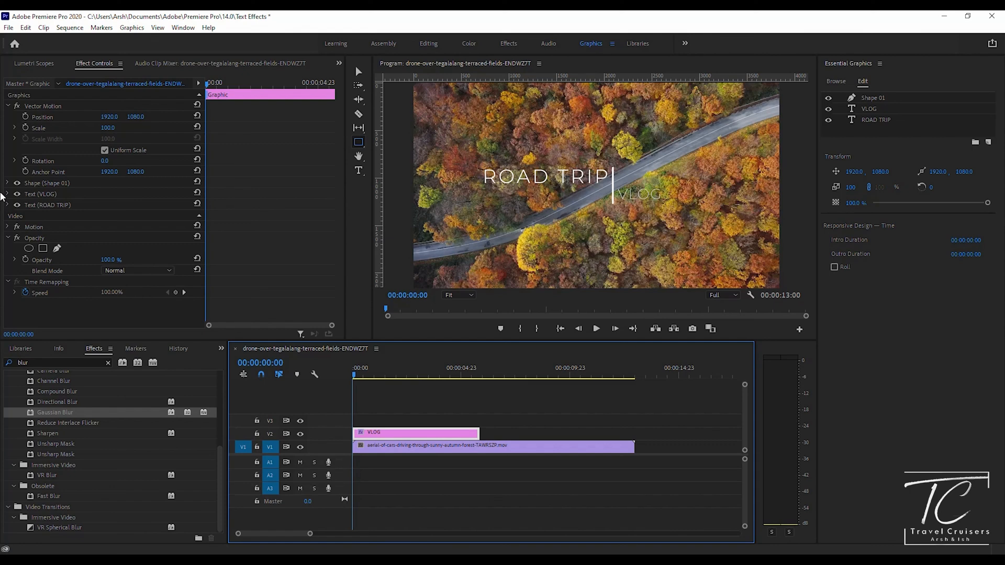
# Turn on Scale animation for Shape 01 at the start of the sequence with a keyframe value of 0
pyautogui.click(9, 184)
pyautogui.click(8, 183)
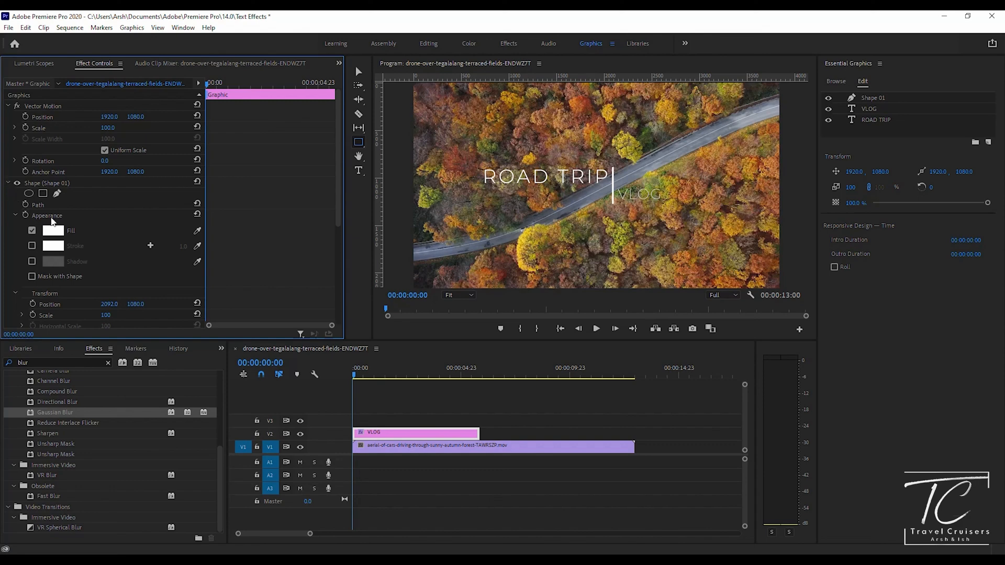
pyautogui.click(9, 183)
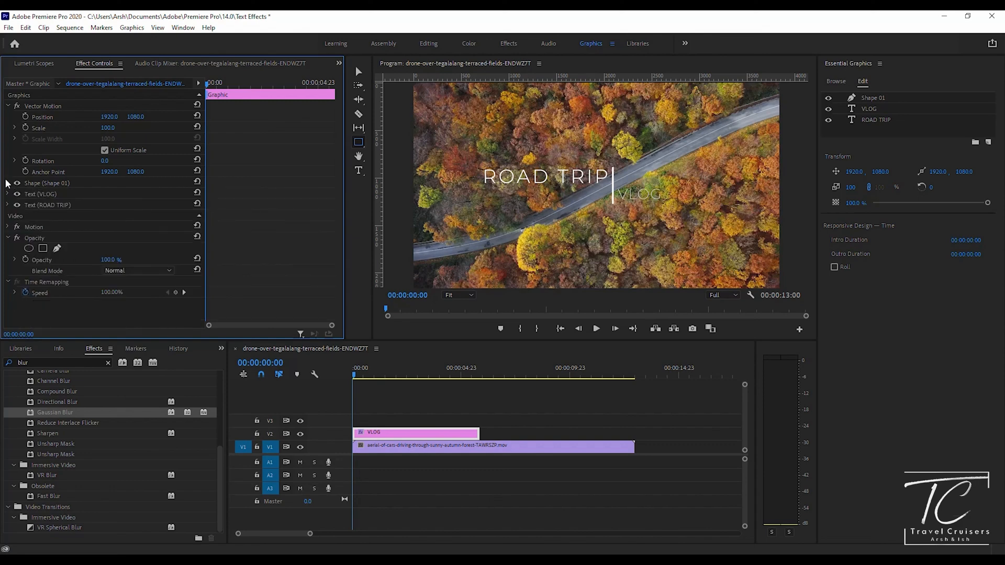
pyautogui.click(9, 183)
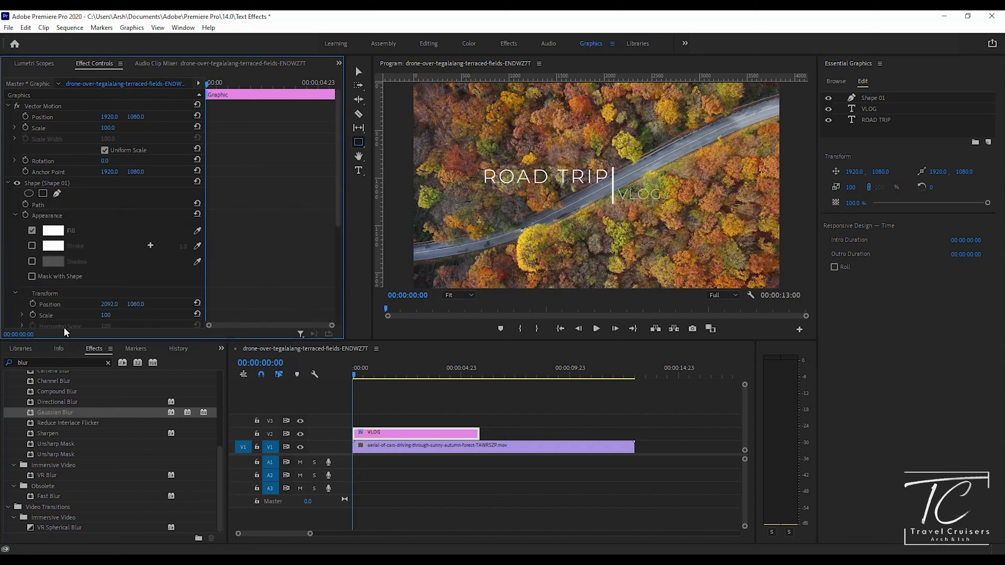
pyautogui.click(31, 315)
pyautogui.click(114, 314)
pyautogui.write('0')
pyautogui.press('Return')
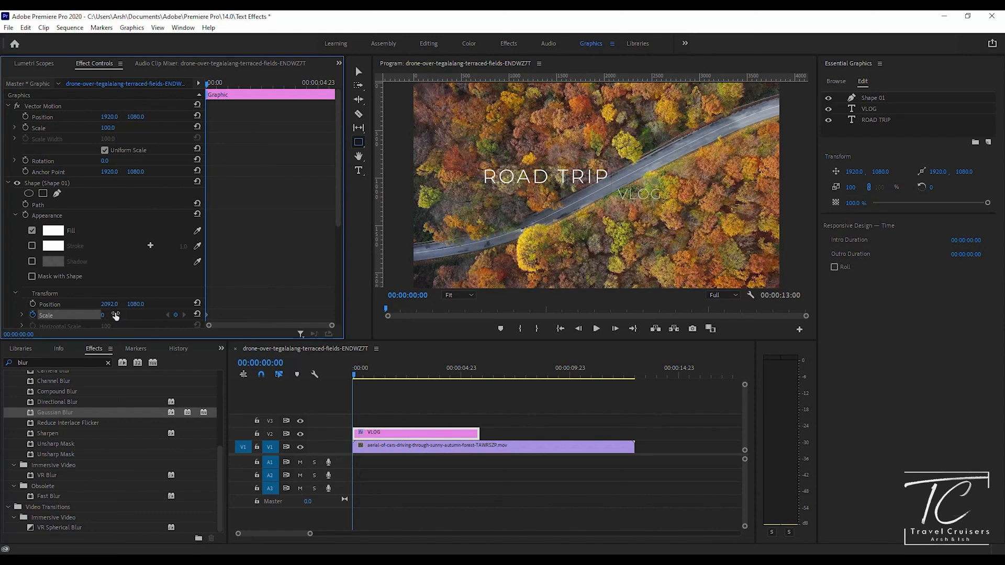
# Add a Scale keyframe of 100 to Shape 01 at 00:00:00:20 and collapse the shape's settings
pyautogui.click(355, 378)
pyautogui.press('space')
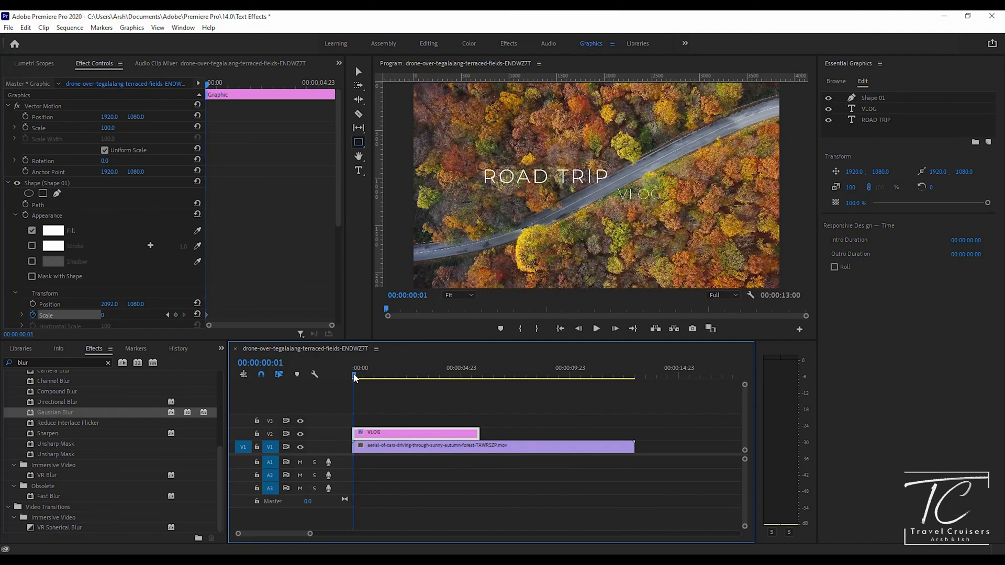
pyautogui.press('space')
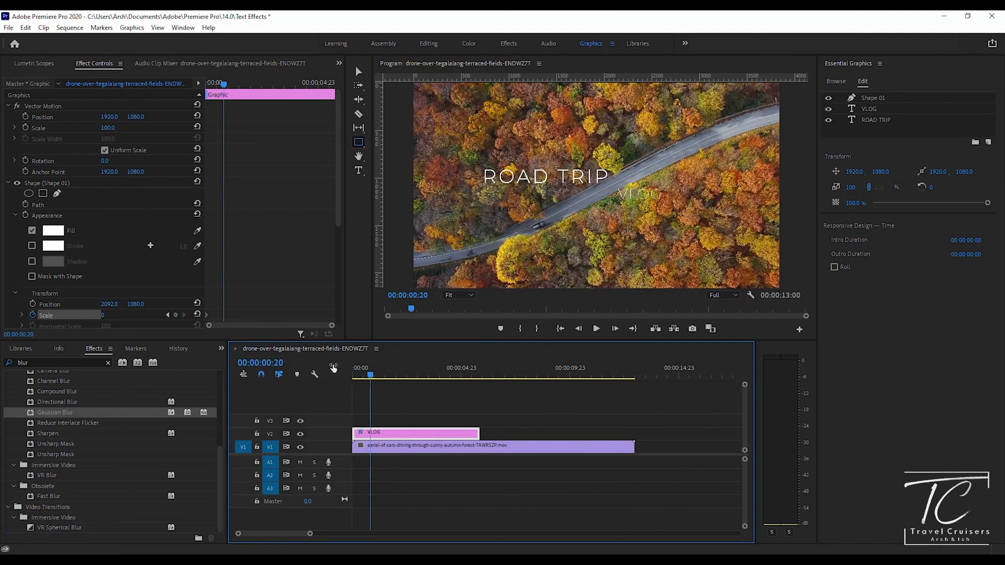
pyautogui.click(115, 312)
pyautogui.write('100')
pyautogui.press('Return')
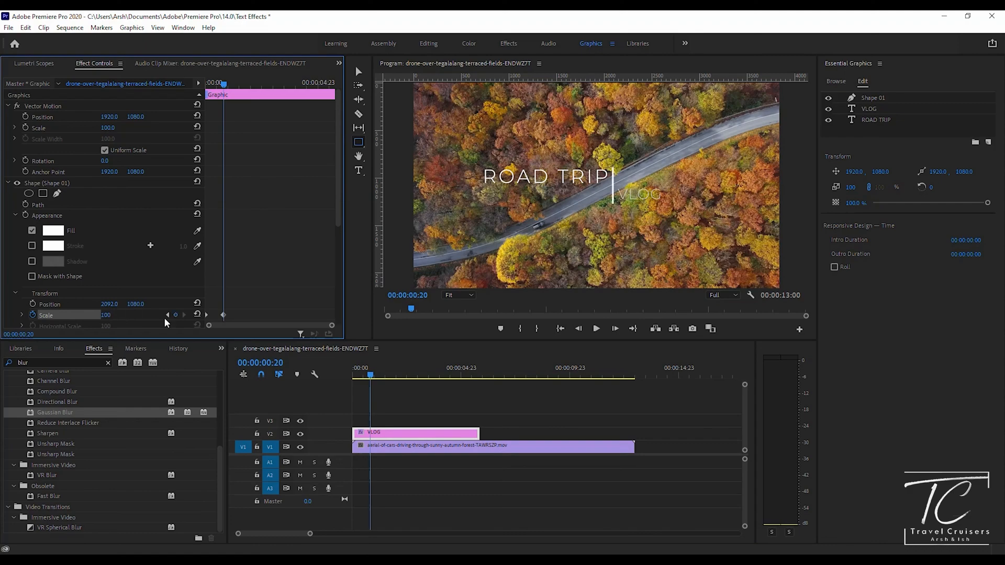
pyautogui.moveTo(370, 375); pyautogui.dragTo(396, 378)
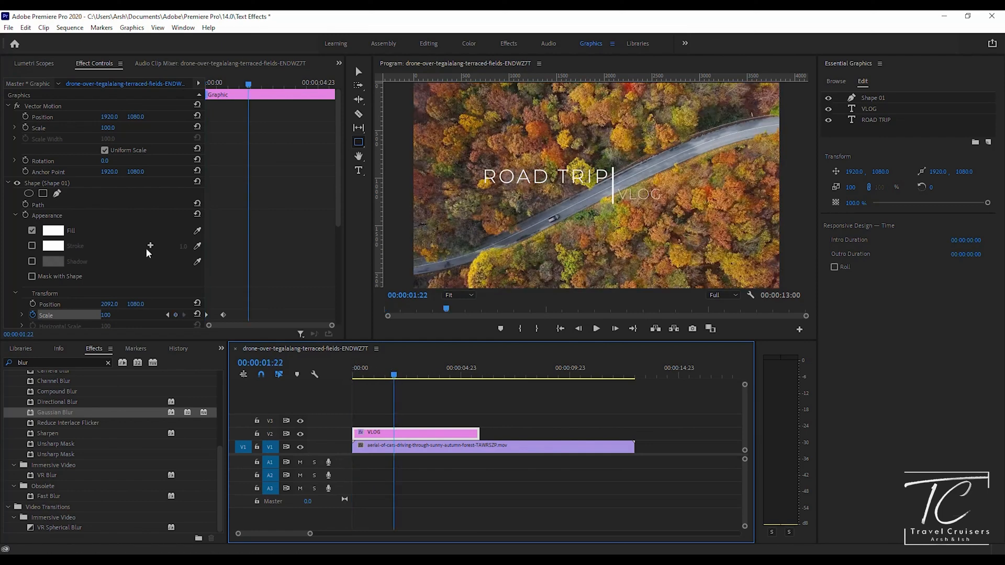
pyautogui.click(8, 183)
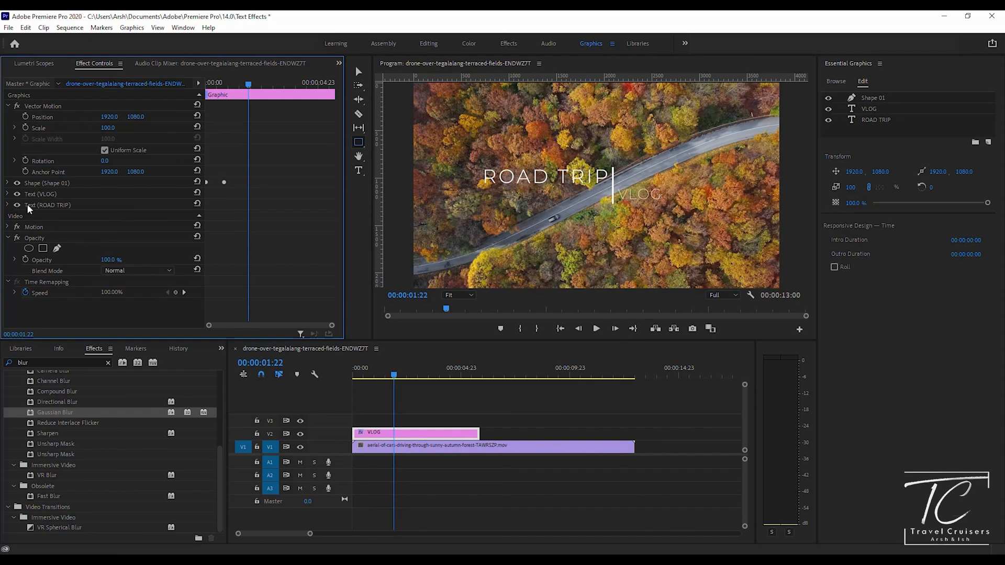
# At 00:00:00:20, draw a closed four-point Pen mask around the VLOG text, with its left edge along the line
pyautogui.click(370, 375)
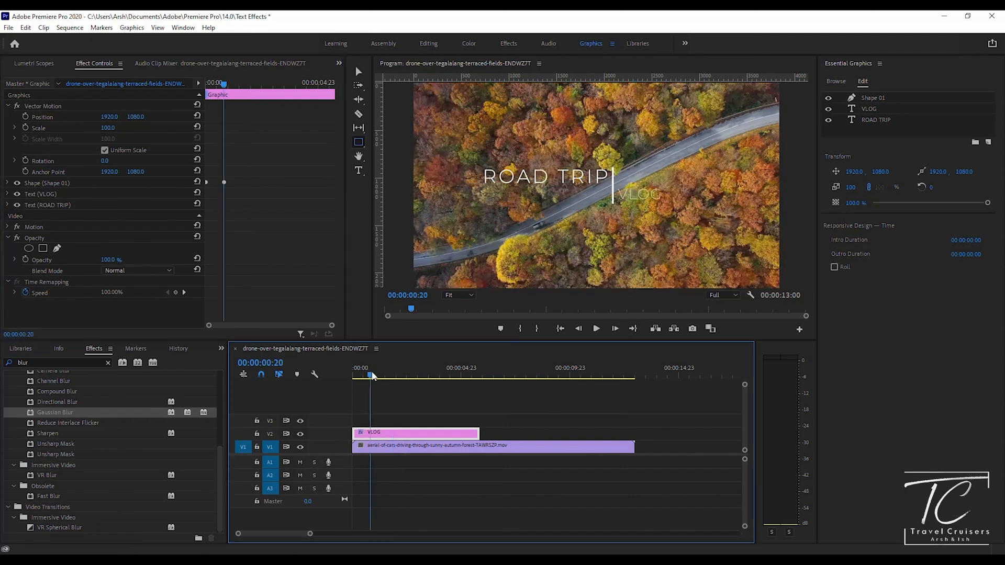
pyautogui.click(8, 194)
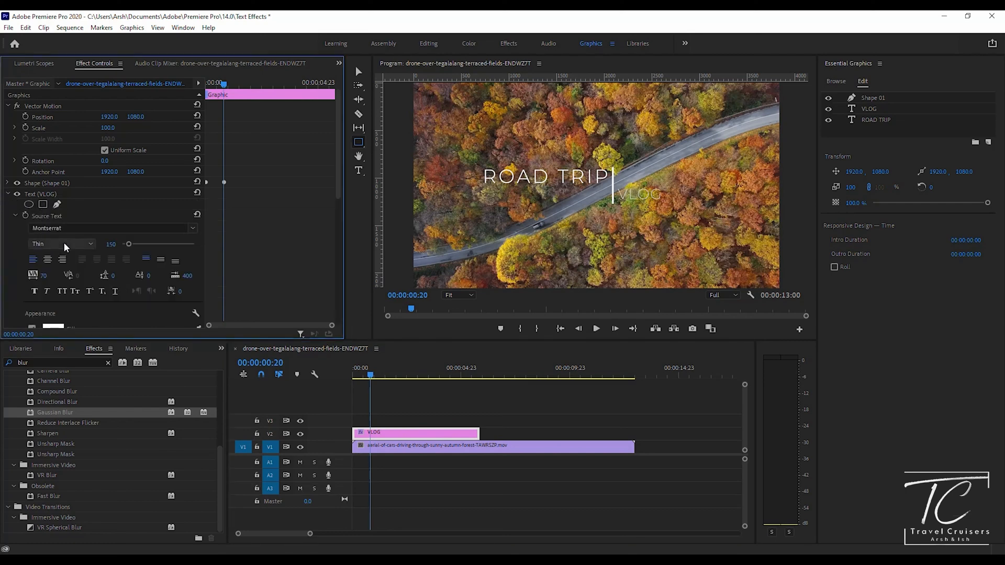
pyautogui.click(57, 205)
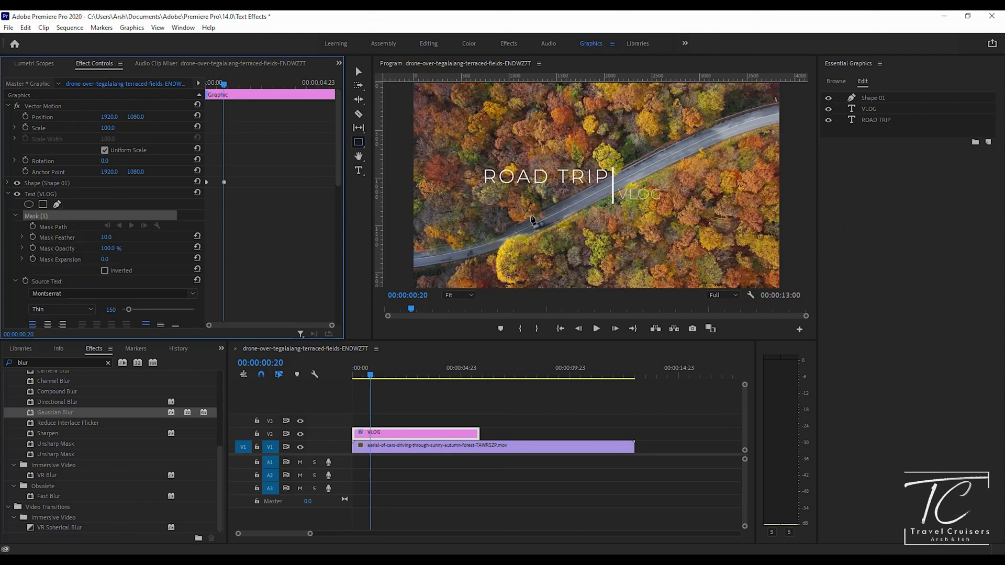
pyautogui.click(613, 188)
pyautogui.click(613, 206)
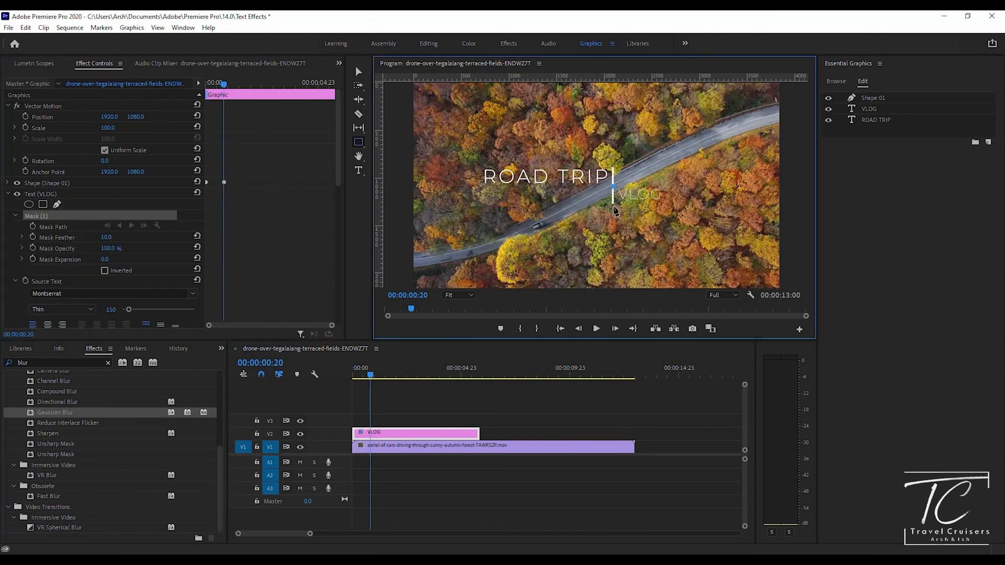
pyautogui.click(666, 211)
pyautogui.click(670, 181)
pyautogui.click(614, 188)
# Add a Position keyframe to VLOG at 00:00:00:20 and set its horizontal position to 1635, outside the mask
pyautogui.moveTo(340, 173); pyautogui.dragTo(341, 251)
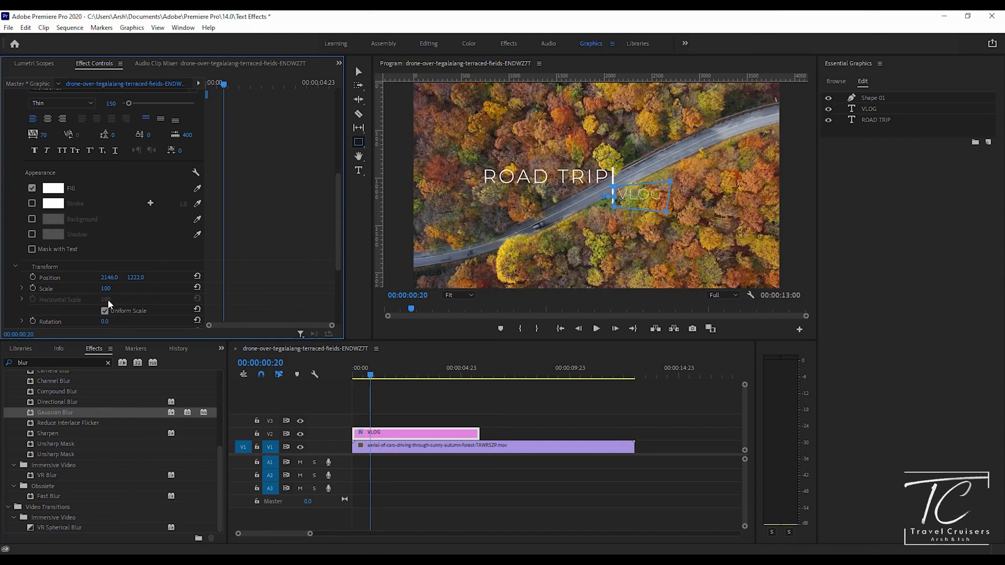
pyautogui.click(33, 277)
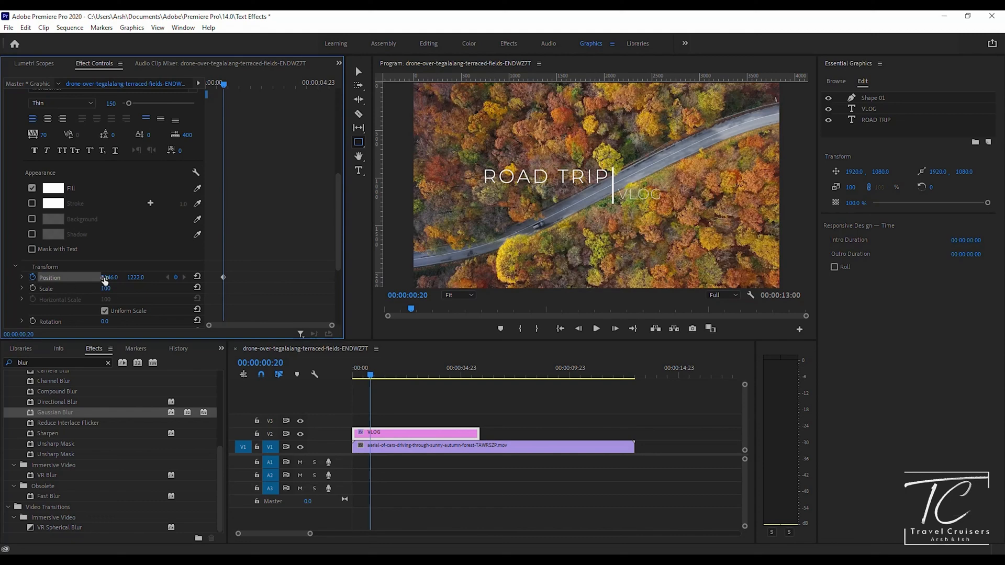
pyautogui.moveTo(109, 277); pyautogui.dragTo(1, 277)
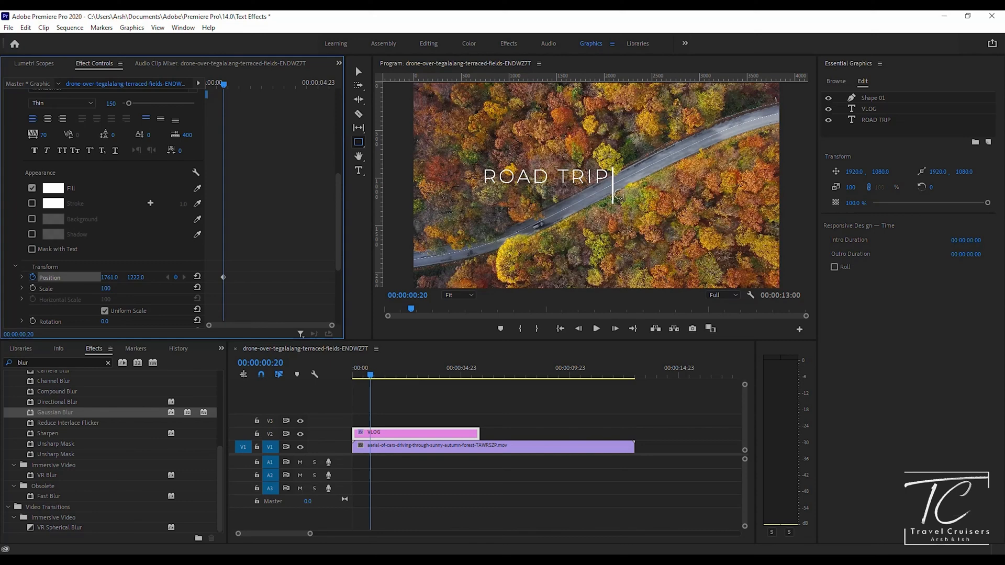
pyautogui.moveTo(110, 278)
pyautogui.mouseDown()
pyautogui.moveTo(272, 278)
pyautogui.moveTo(124, 278)
pyautogui.mouseUp()
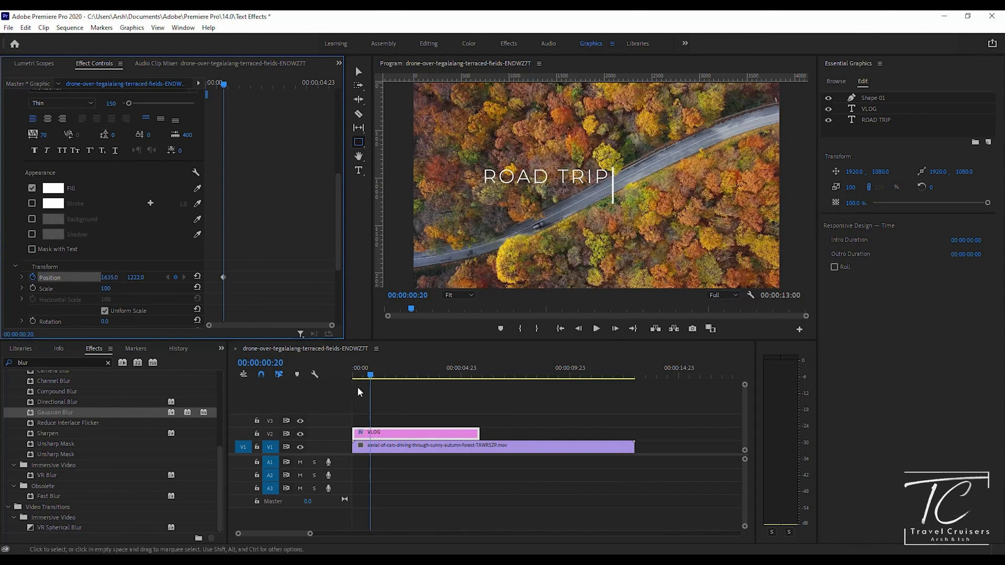
# Add a Position keyframe to VLOG at 00:00:01:16 with the horizontal position set to 2143
pyautogui.click(372, 380)
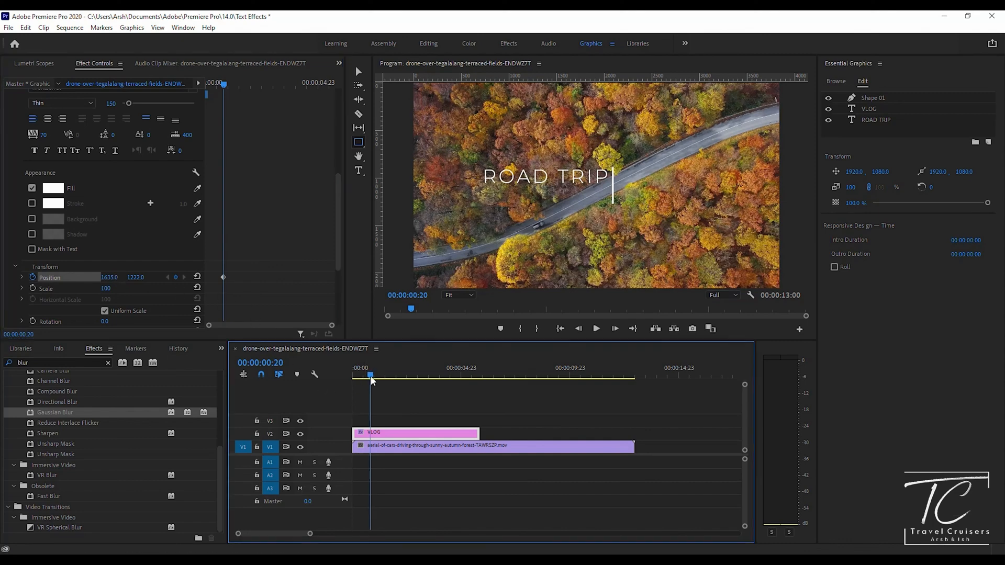
pyautogui.press('space')
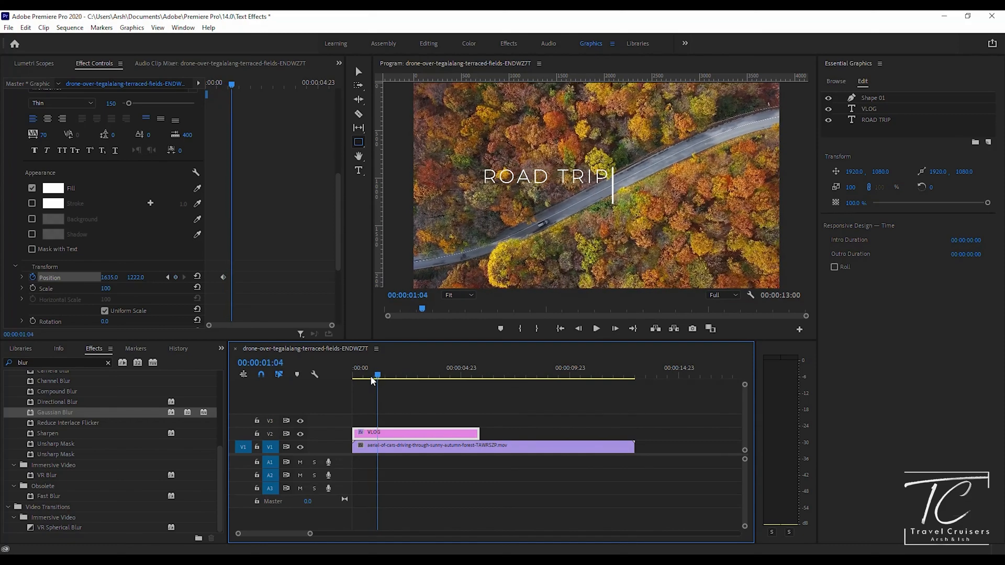
pyautogui.press('Right')
pyautogui.press('Right')
pyautogui.press('Right')
pyautogui.press('Right')
pyautogui.press('Right')
pyautogui.press('Right')
pyautogui.press('Right')
pyautogui.press('Right')
pyautogui.press('Right')
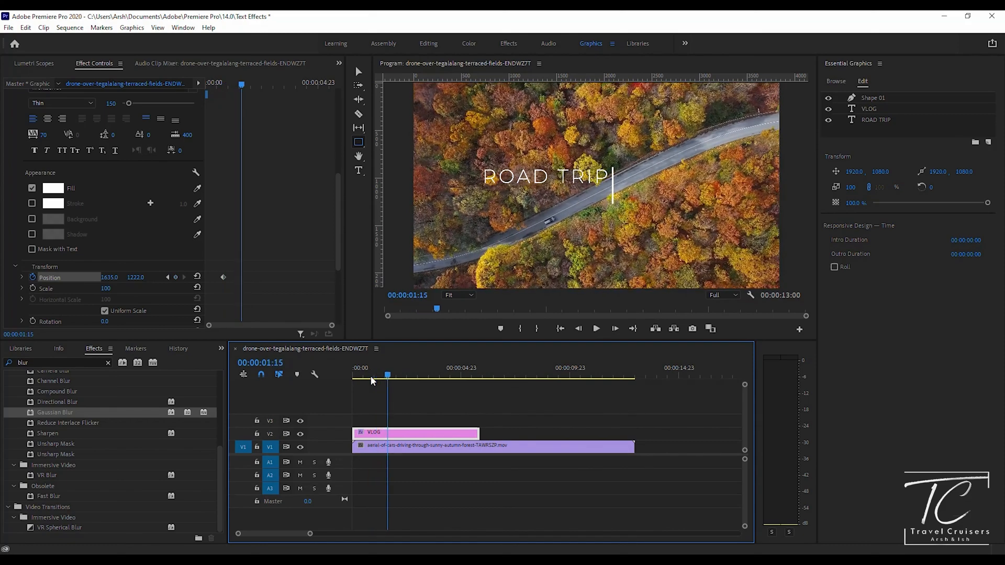
pyautogui.moveTo(111, 278); pyautogui.dragTo(374, 279)
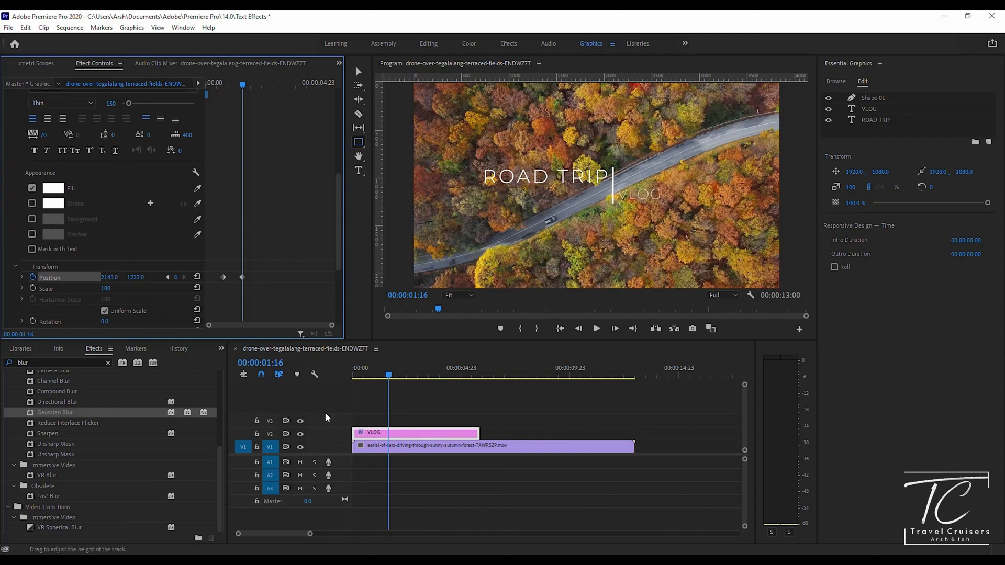
# Move the playhead to 00:00:00:20 and collapse the VLOG text's settings
pyautogui.moveTo(387, 376); pyautogui.dragTo(364, 375)
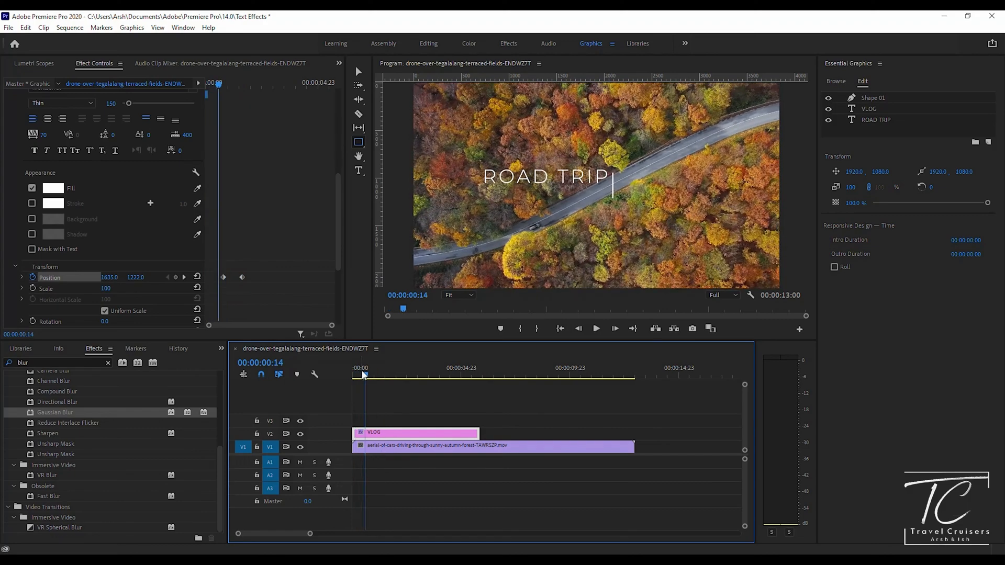
pyautogui.press('Right')
pyautogui.press('Right')
pyautogui.press('Right')
pyautogui.press('Right')
pyautogui.press('Right')
pyautogui.press('Right')
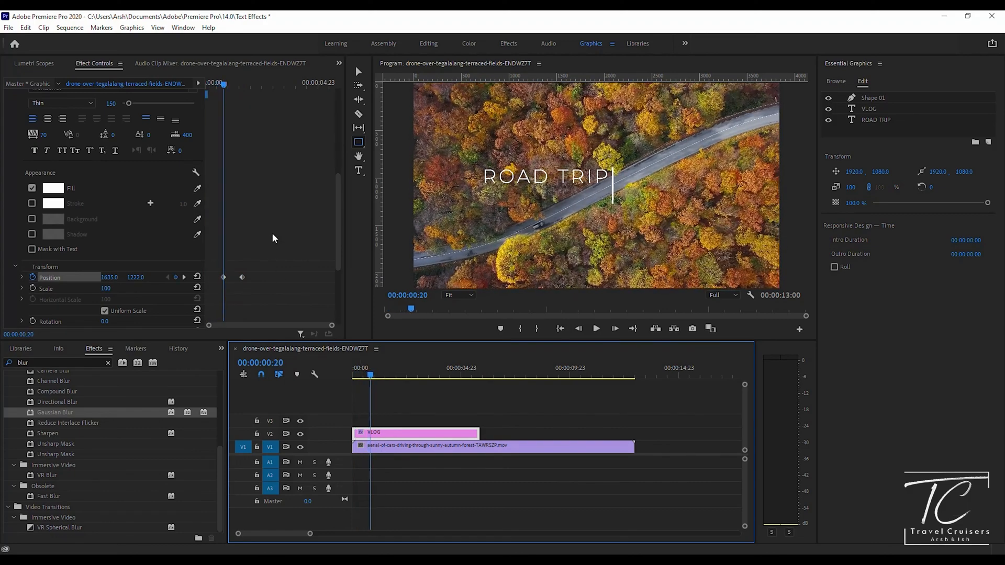
pyautogui.moveTo(338, 243); pyautogui.dragTo(328, 164)
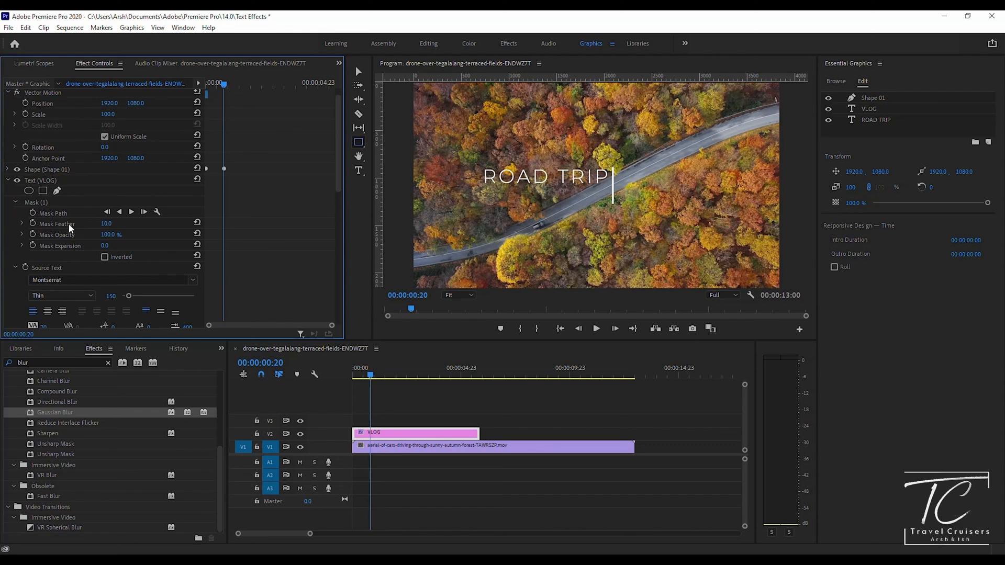
pyautogui.click(8, 180)
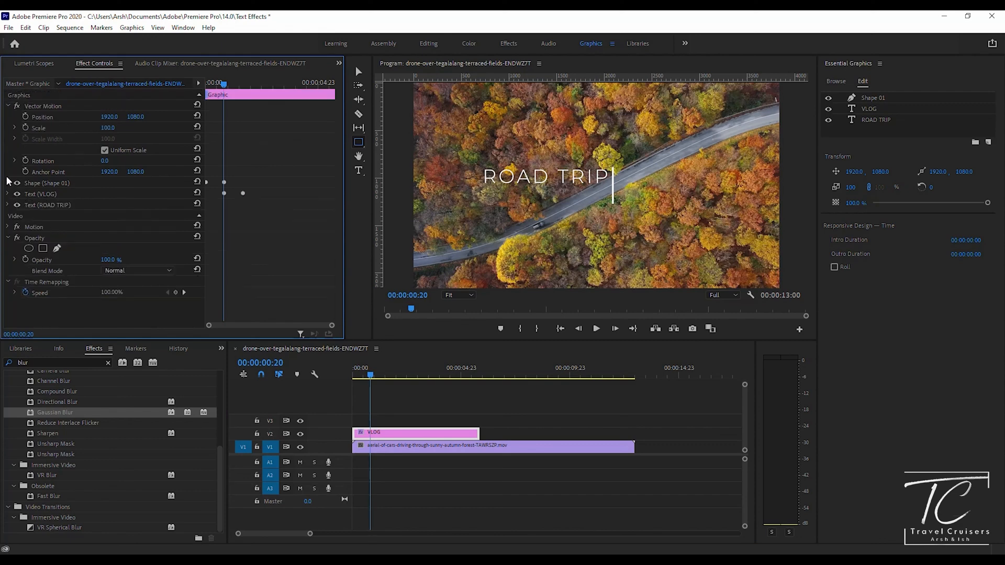
# Draw a closed four-point Pen mask around the ROAD TRIP text, with its right edge along the vertical line
pyautogui.click(6, 208)
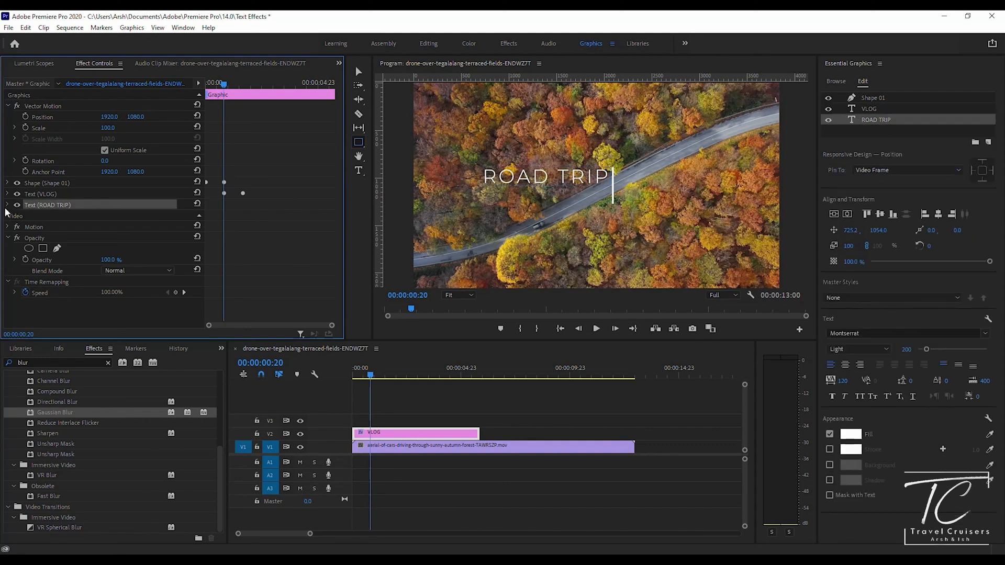
pyautogui.click(8, 207)
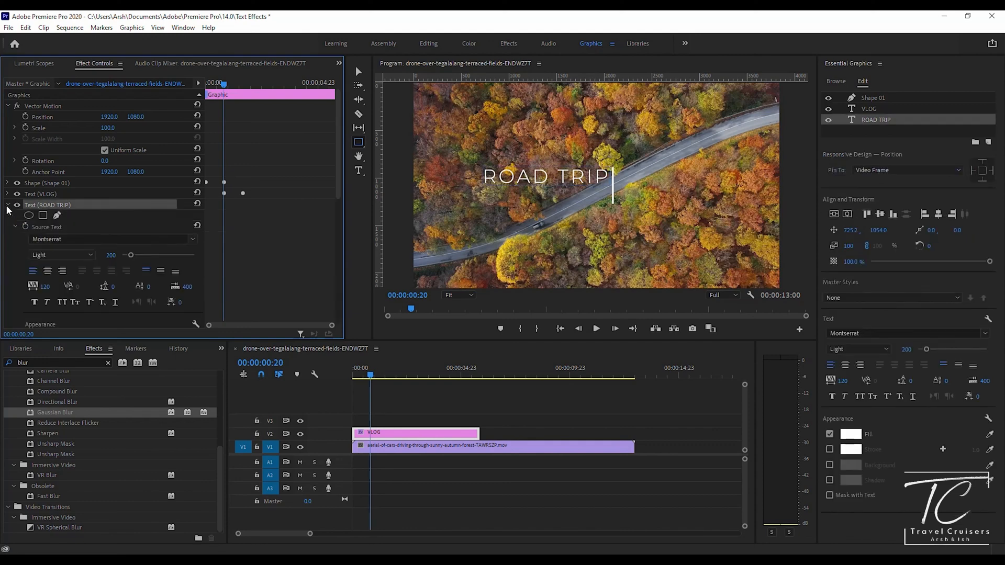
pyautogui.click(57, 215)
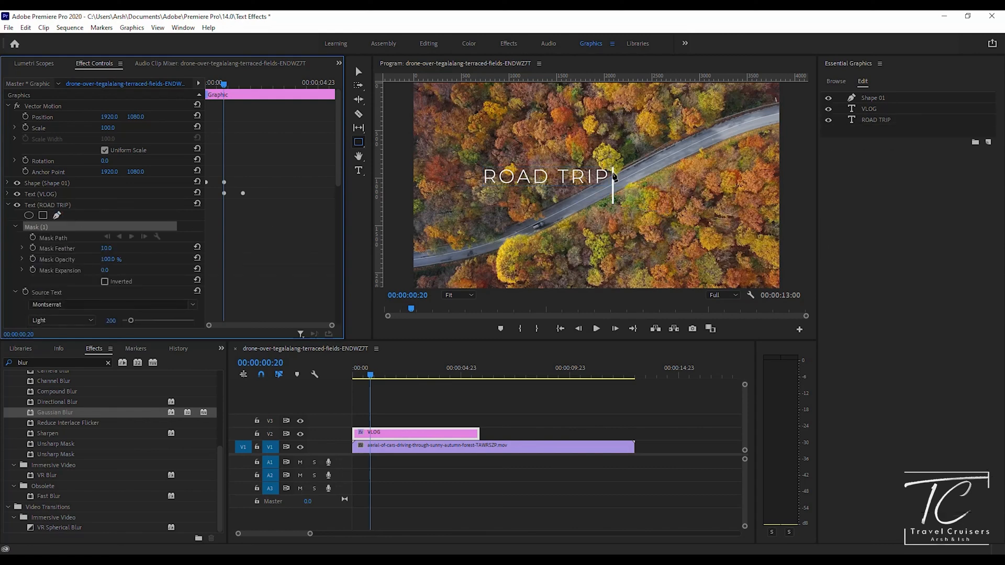
pyautogui.click(612, 183)
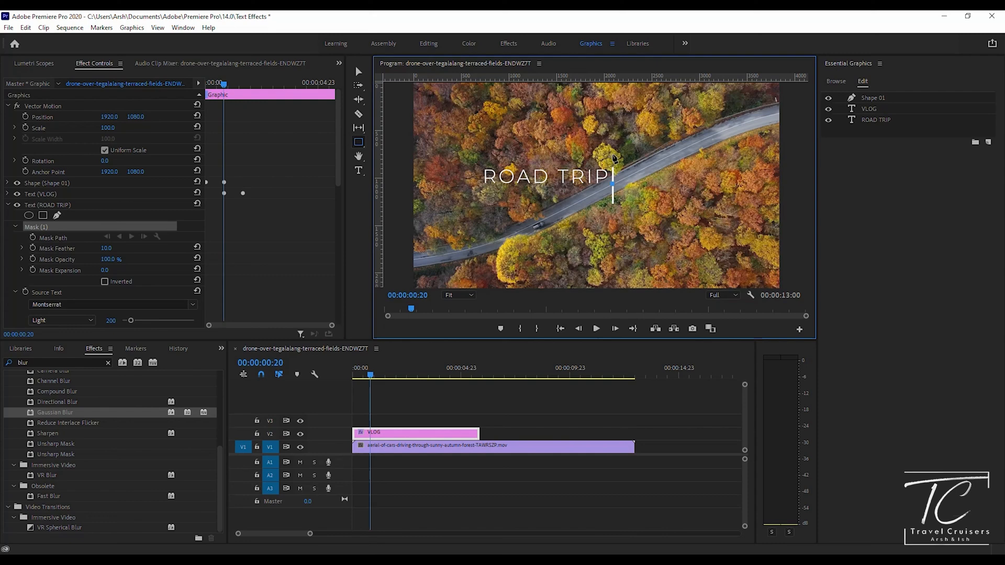
pyautogui.click(612, 154)
pyautogui.click(476, 162)
pyautogui.click(480, 192)
pyautogui.click(612, 184)
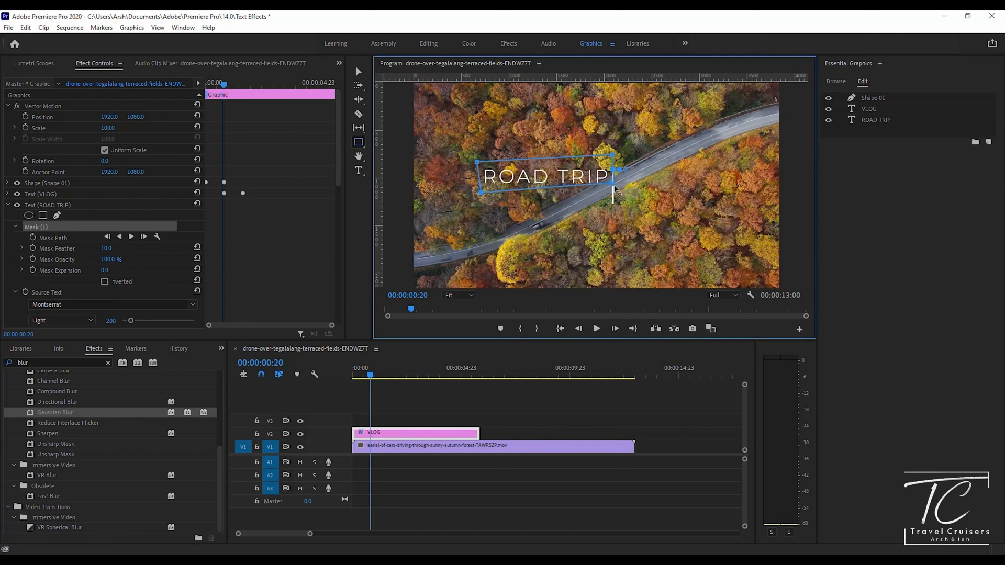
# Add a Position keyframe to ROAD TRIP at 00:00:00:20 and set its horizontal position to 2105.2, outside the mask
pyautogui.click(342, 198)
pyautogui.scroll(-5, 339, 219)
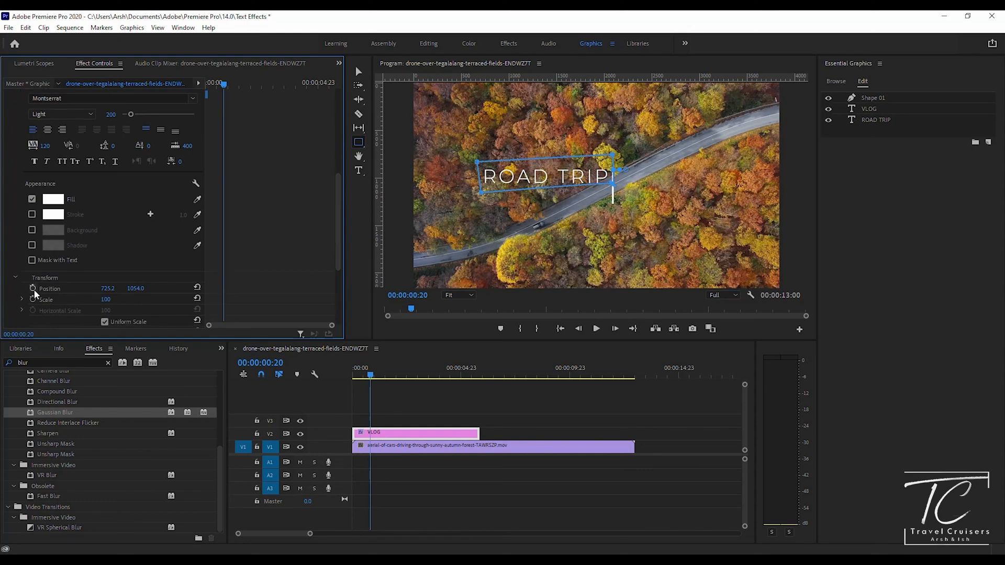
pyautogui.click(33, 288)
pyautogui.moveTo(111, 288); pyautogui.dragTo(797, 287)
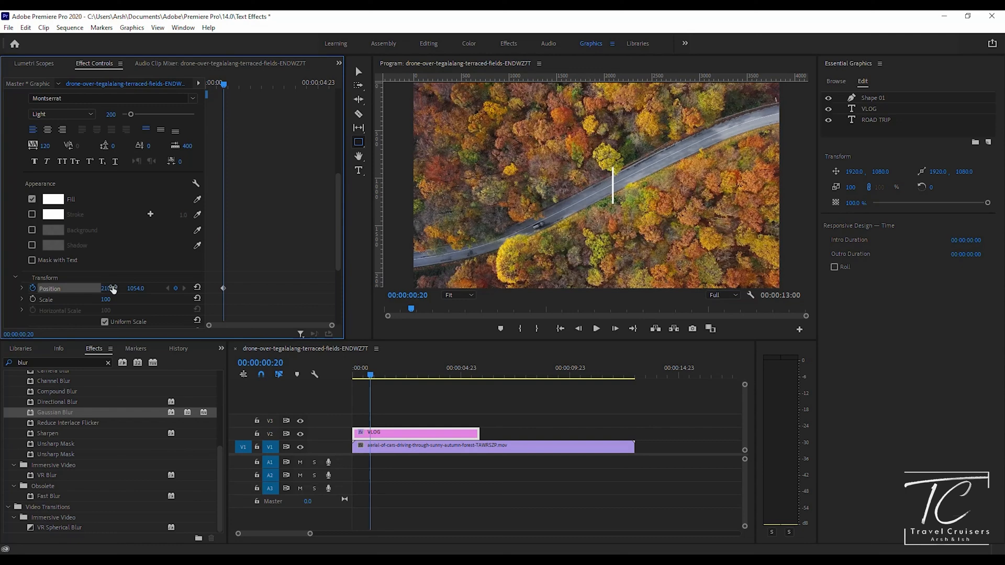
# Add a Position keyframe to ROAD TRIP at 00:00:01:16 with the horizontal position set to 729.2
pyautogui.click(372, 379)
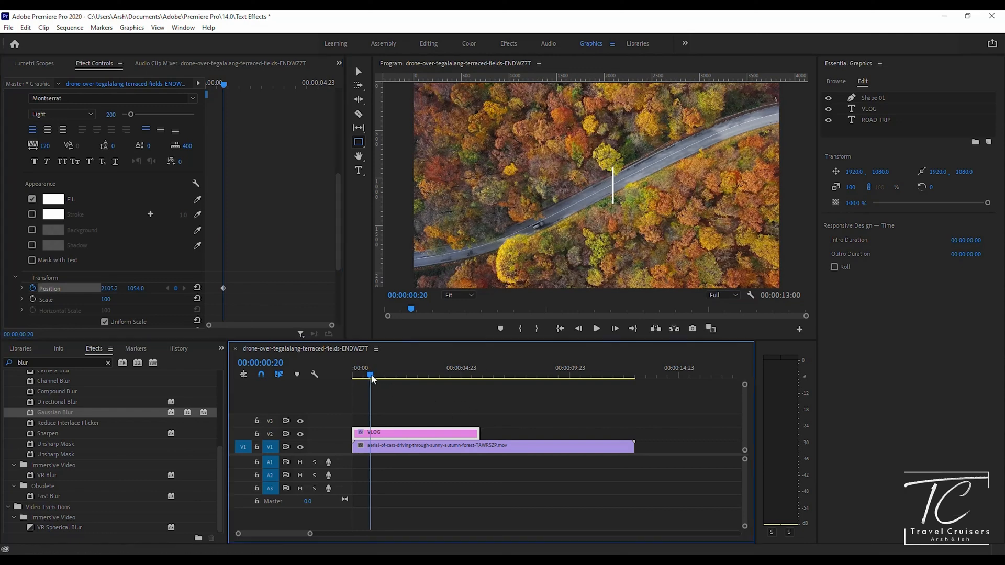
pyautogui.press('space')
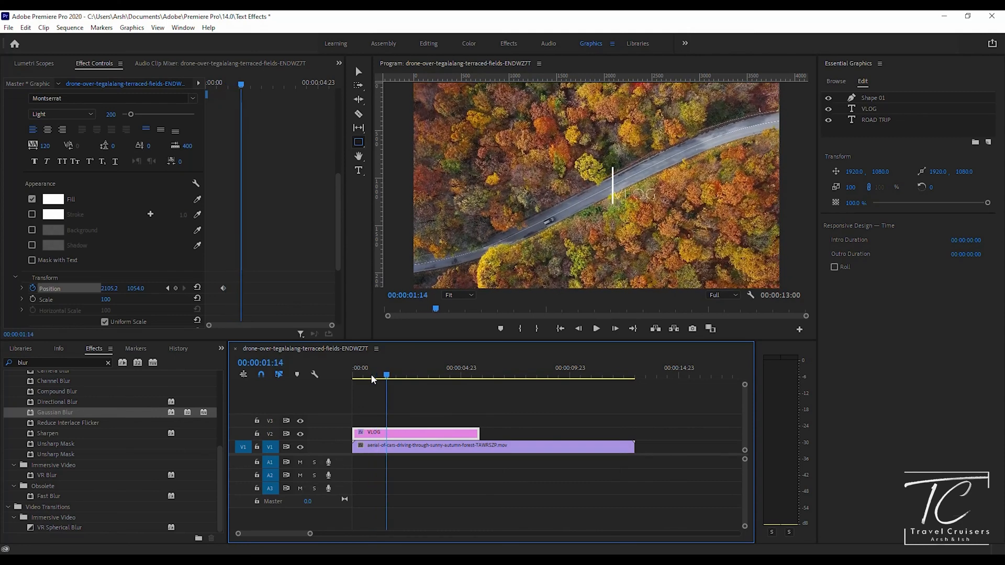
pyautogui.moveTo(117, 289); pyautogui.dragTo(65, 289)
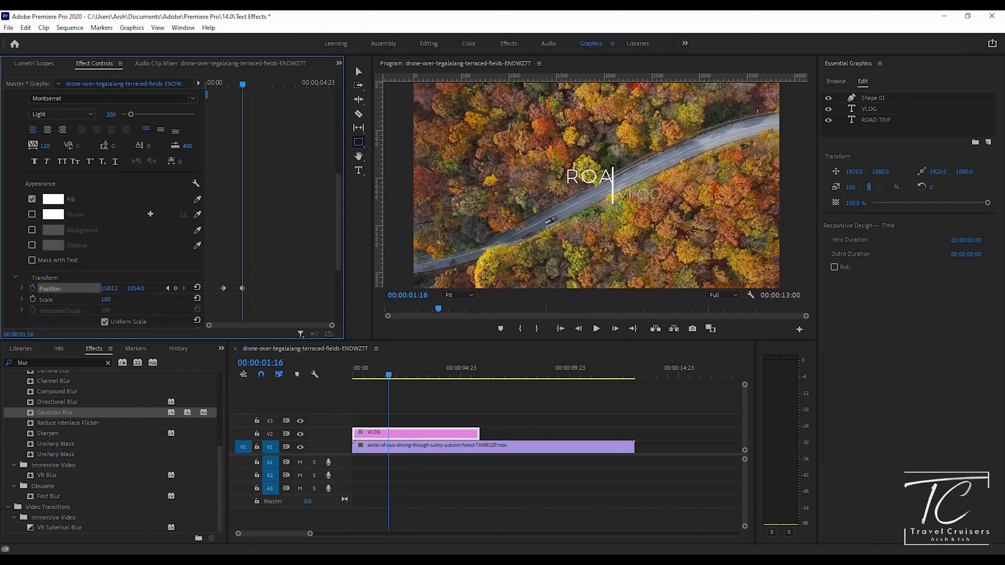
pyautogui.moveTo(53, 289)
pyautogui.mouseDown()
pyautogui.moveTo(6, 289)
pyautogui.moveTo(48, 289)
pyautogui.mouseUp()
pyautogui.moveTo(108, 289); pyautogui.dragTo(105, 288)
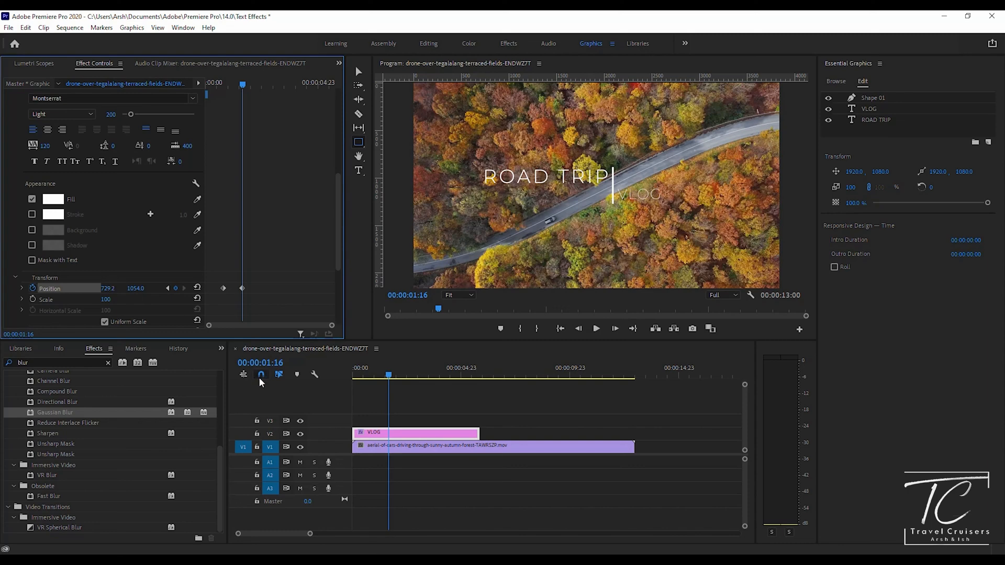
# Collapse the ROAD TRIP settings and add an Opacity keyframe of 0% to the whole graphic at 00:00:00:00
pyautogui.click(388, 379)
pyautogui.moveTo(388, 379); pyautogui.dragTo(353, 376)
pyautogui.moveTo(339, 208); pyautogui.dragTo(339, 120)
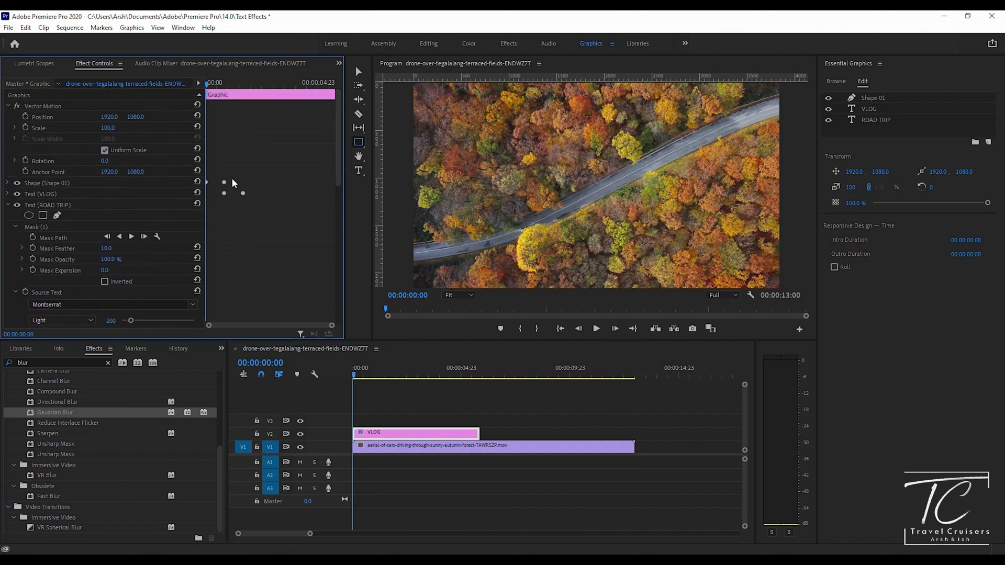
pyautogui.click(8, 205)
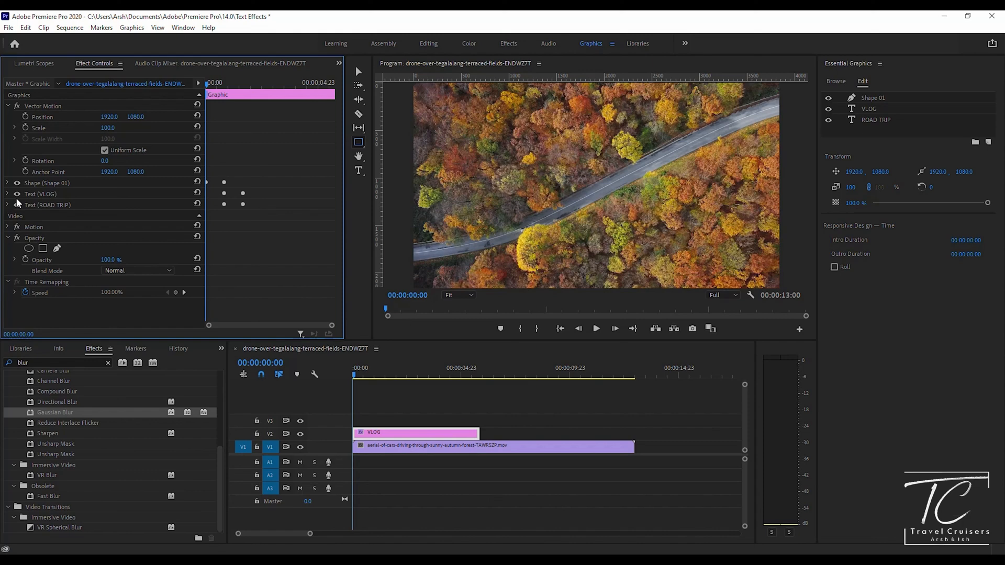
pyautogui.click(25, 260)
pyautogui.click(115, 259)
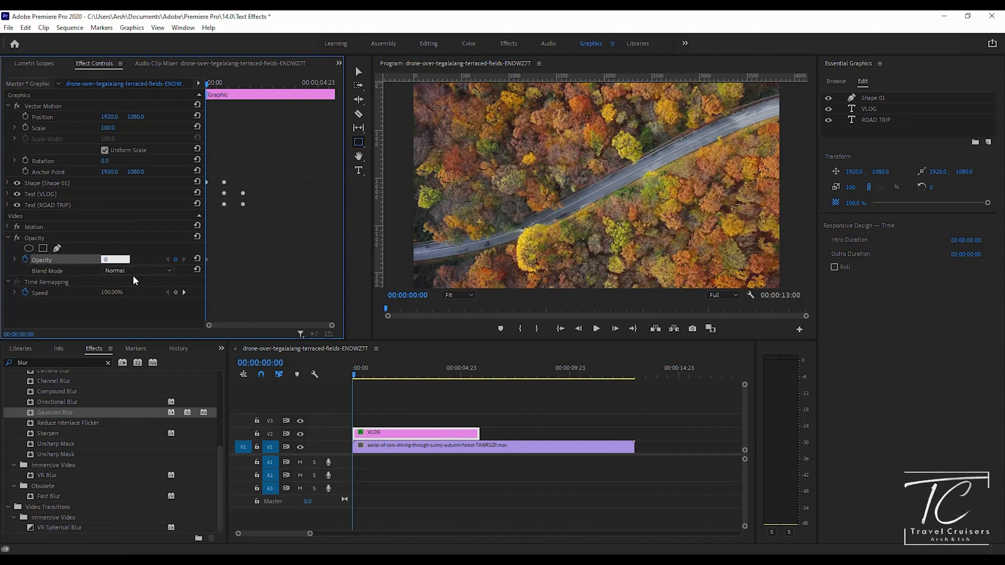
pyautogui.click(158, 319)
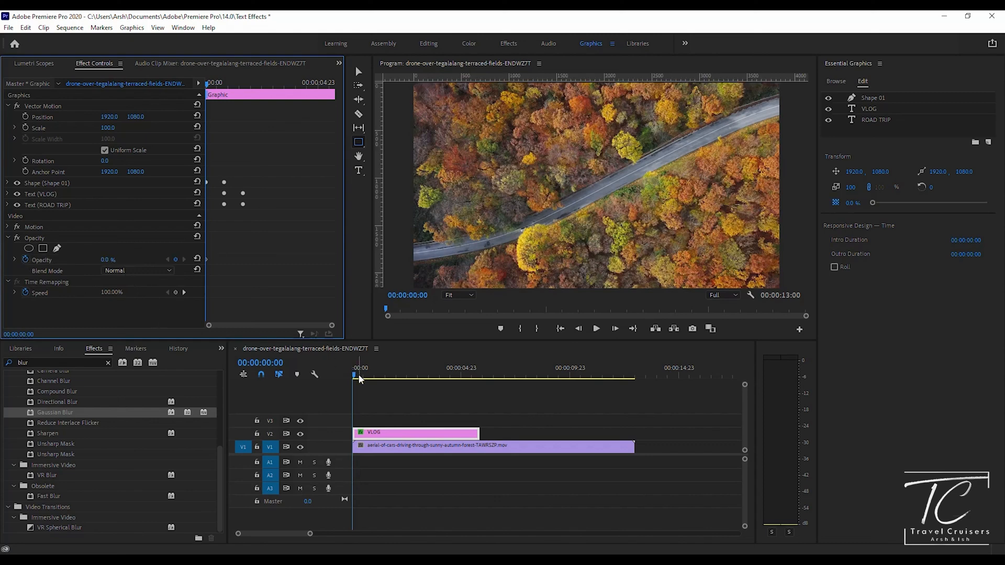
# Add an Opacity keyframe of 100% to the graphic at 00:00:00:20
pyautogui.moveTo(359, 375); pyautogui.dragTo(376, 380)
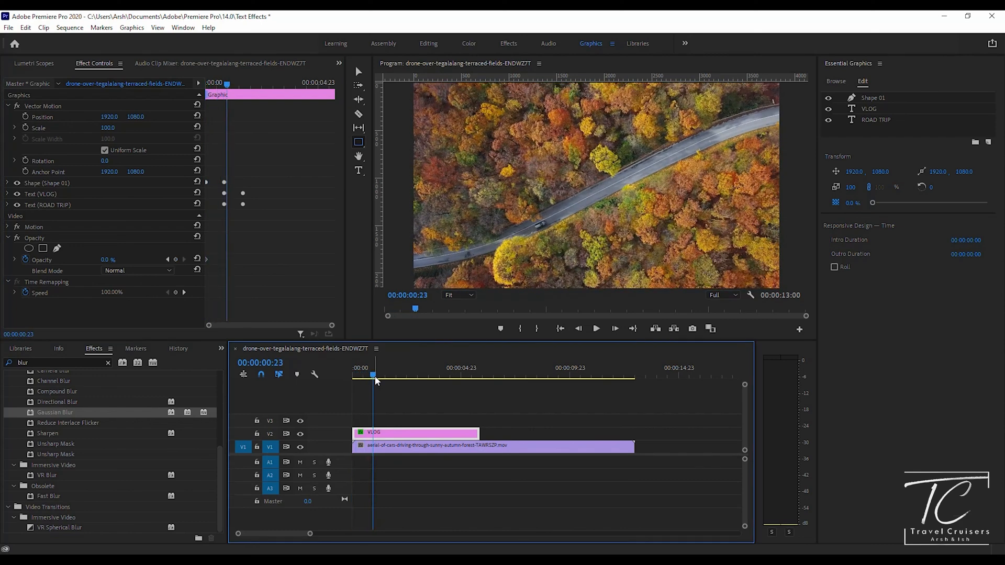
pyautogui.press('Left')
pyautogui.press('Left')
pyautogui.press('Left')
pyautogui.click(108, 259)
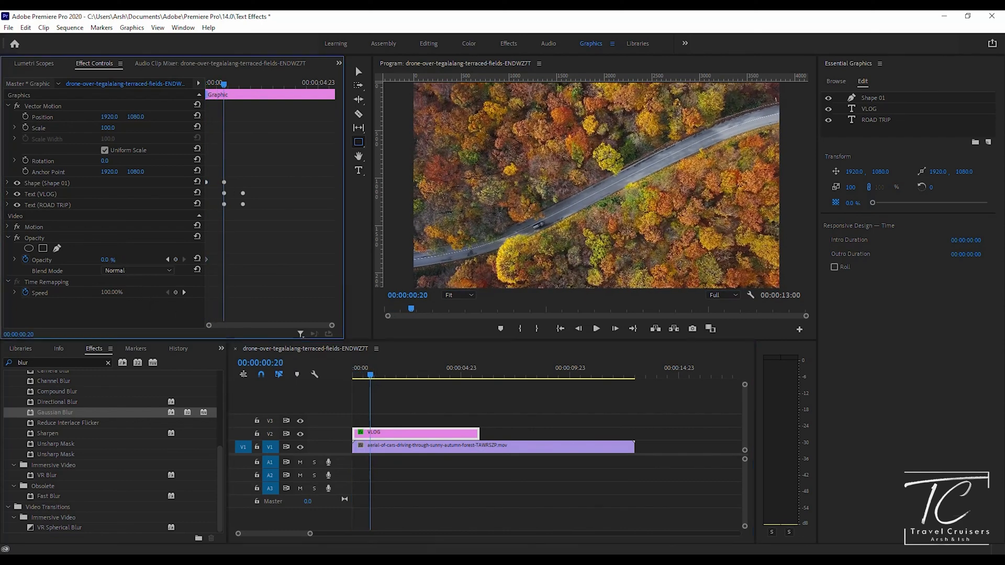
pyautogui.write('100')
pyautogui.press('Return')
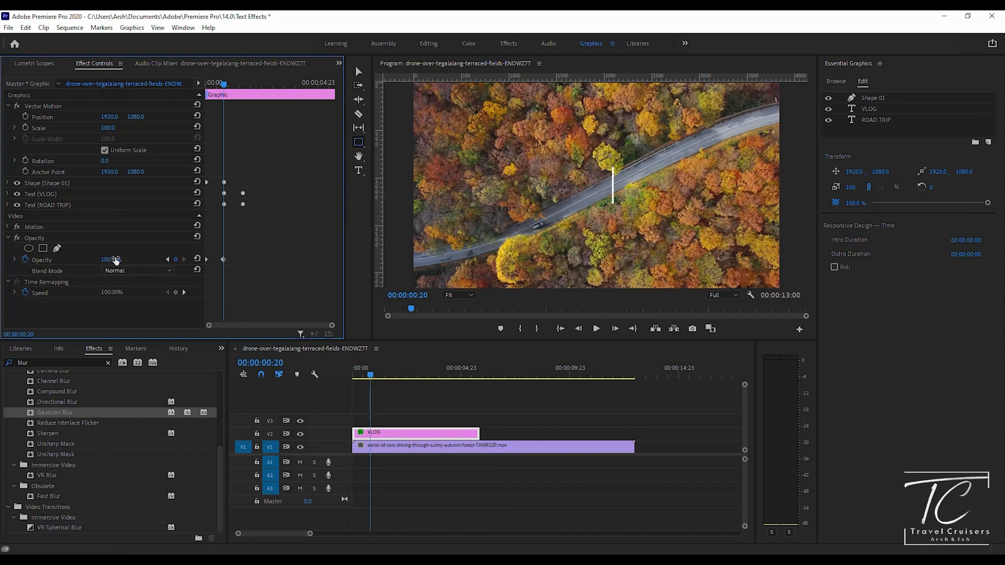
# Add an Opacity keyframe of 0% at the end of the graphic clip, at 00:00:05:20
pyautogui.click(481, 382)
pyautogui.click(478, 378)
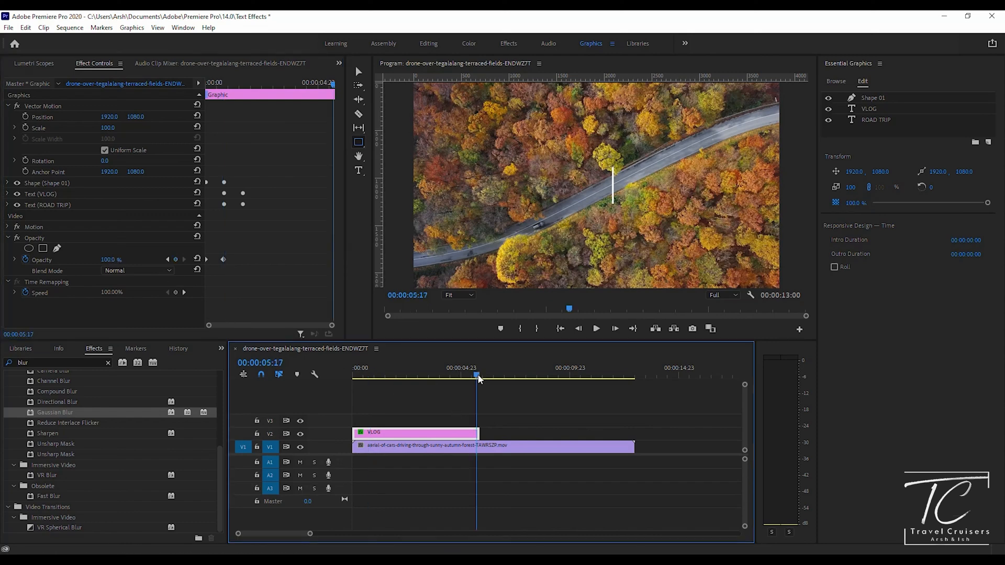
pyautogui.moveTo(477, 378); pyautogui.dragTo(480, 378)
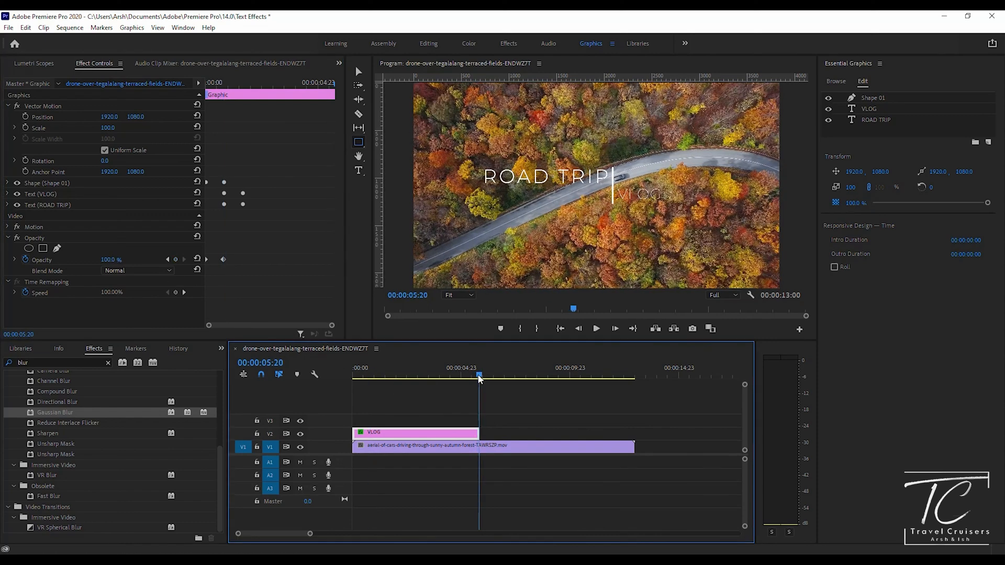
pyautogui.click(115, 259)
pyautogui.write('0')
pyautogui.press('Return')
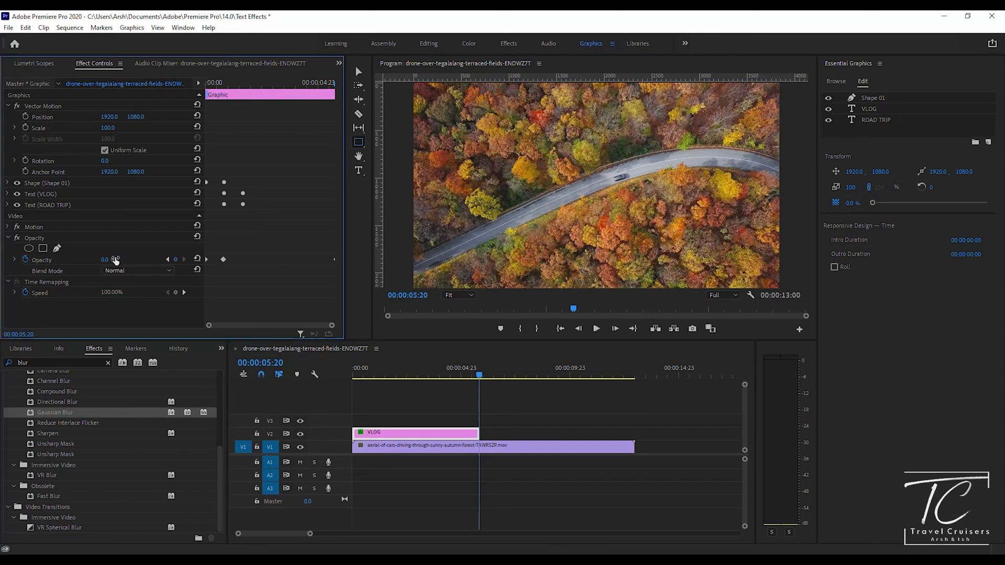
# Add an Opacity keyframe of 100% at 00:00:05:00 so the fade-out starts there
pyautogui.press('Left')
pyautogui.press('Left')
pyautogui.press('Left')
pyautogui.press('Left')
pyautogui.press('Left')
pyautogui.press('Left')
pyautogui.press('Left')
pyautogui.press('Left')
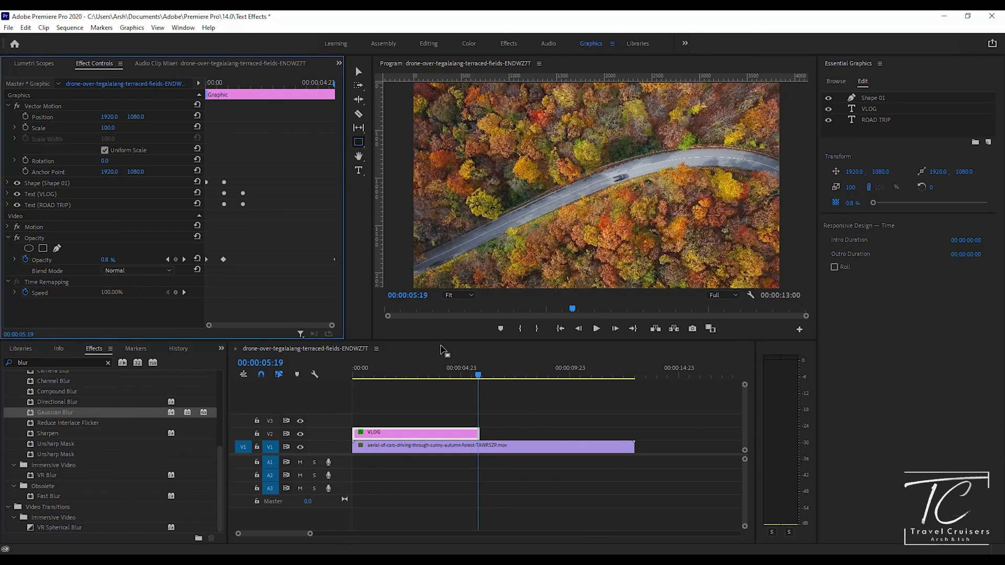
pyautogui.press('Left')
pyautogui.press('Left')
pyautogui.press('Left')
pyautogui.press('Left')
pyautogui.press('Left')
pyautogui.press('Left')
pyautogui.press('Left')
pyautogui.press('Left')
pyautogui.press('Left')
pyautogui.press('Left')
pyautogui.press('Left')
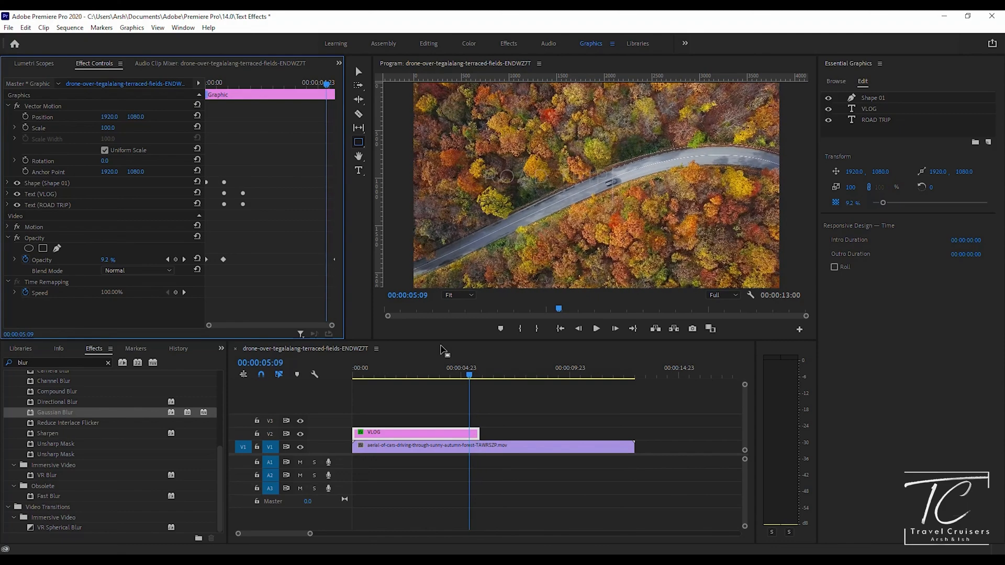
pyautogui.press('Left')
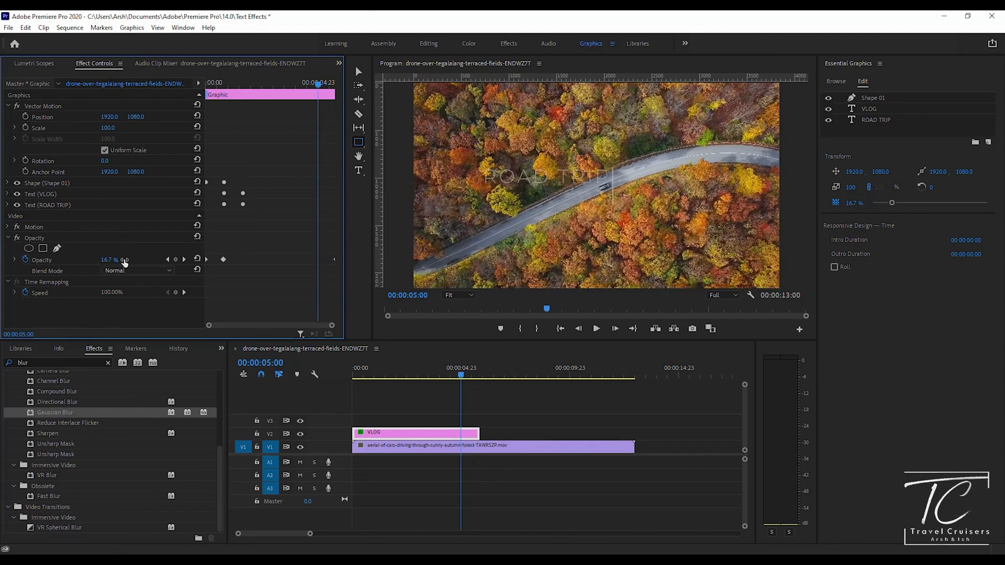
pyautogui.click(110, 260)
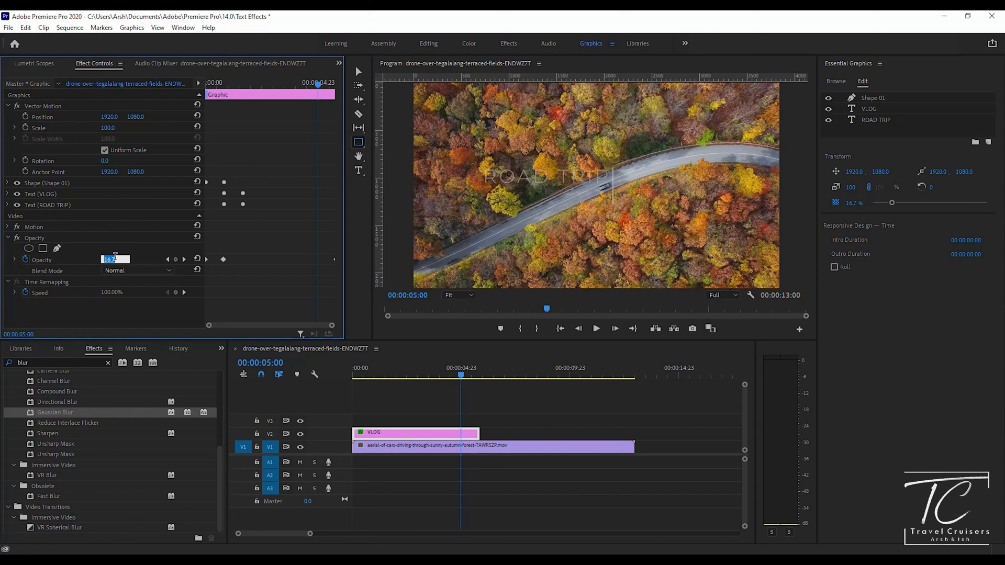
pyautogui.press('Return')
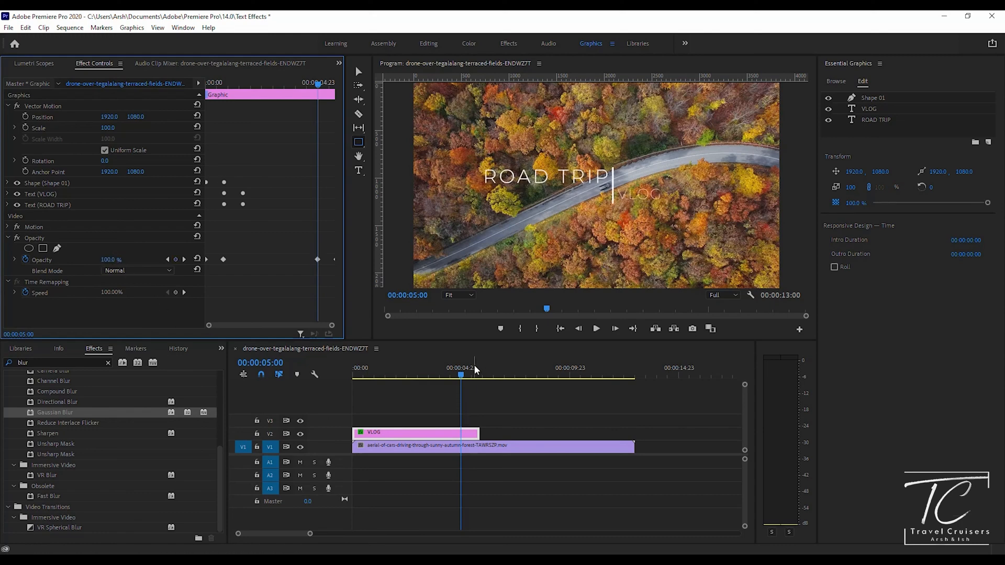
# Play the sequence from the start to preview the line and text reveal animation
pyautogui.moveTo(460, 375); pyautogui.dragTo(340, 378)
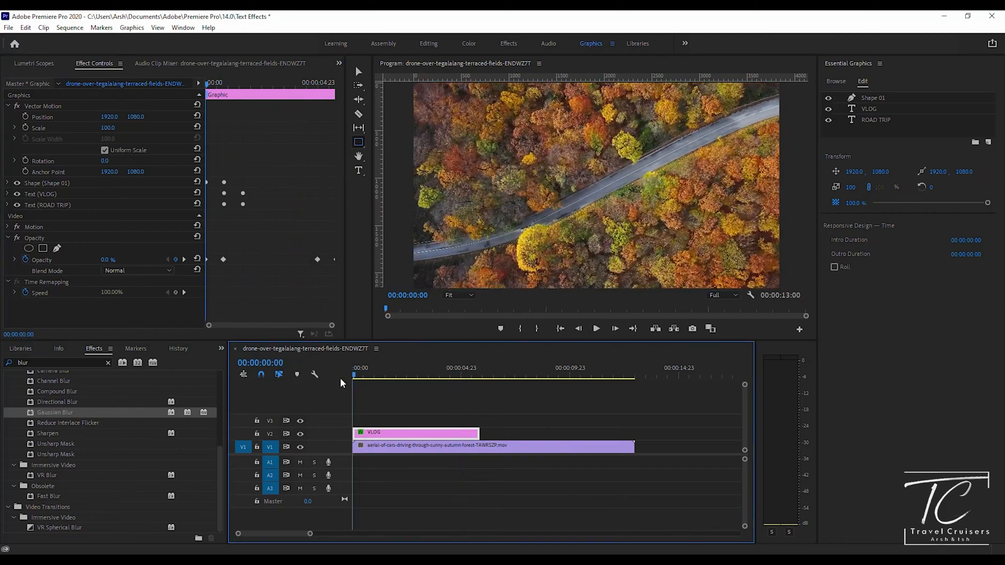
pyautogui.click(596, 329)
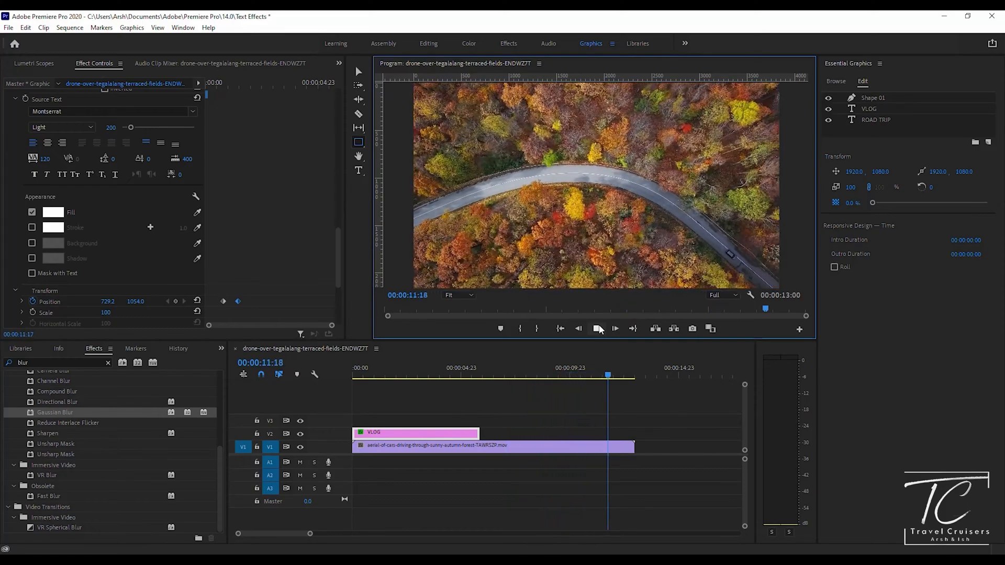
pyautogui.click(598, 328)
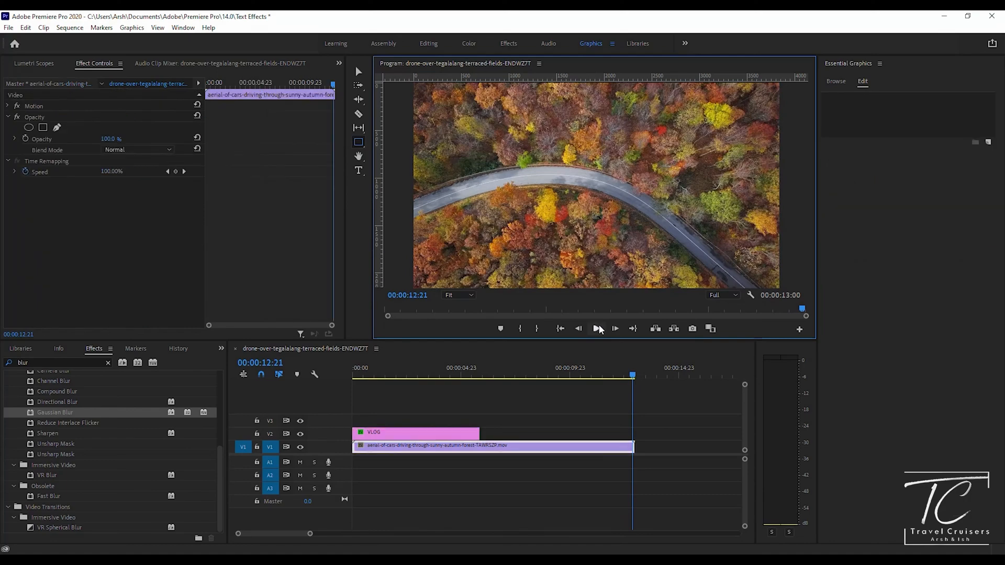